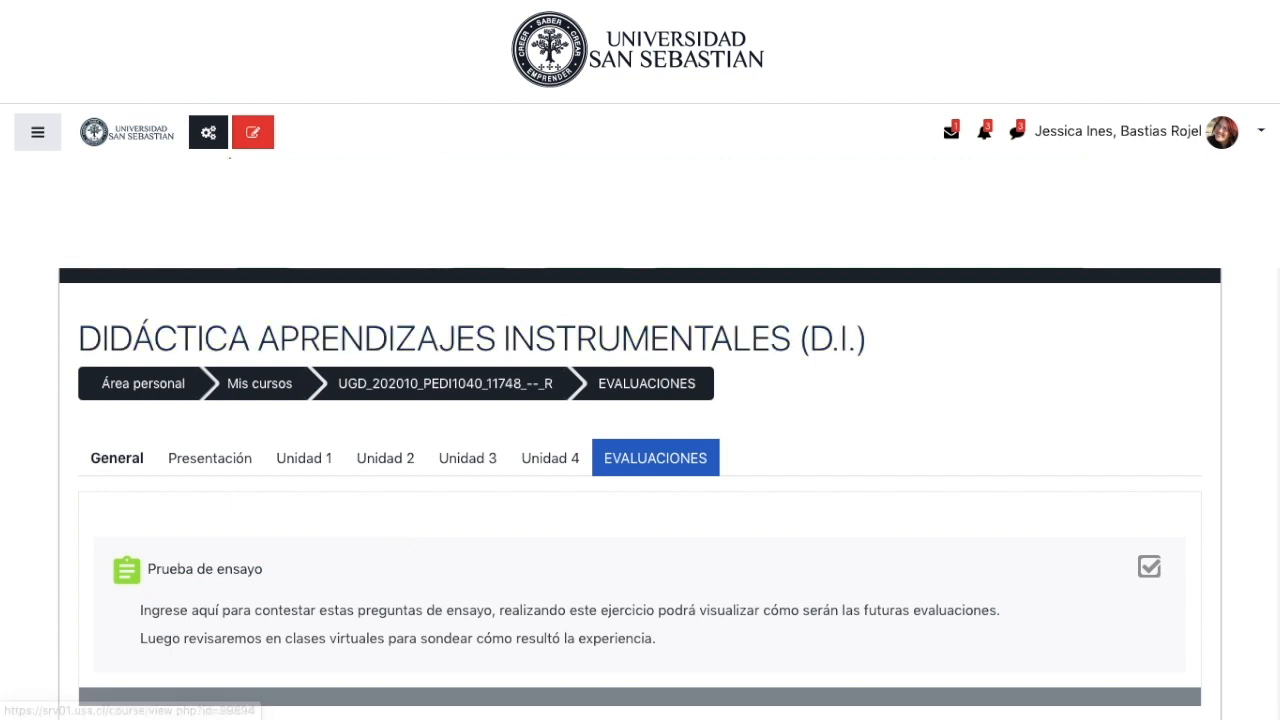
Open the categories page of the course's question bank.
left_click(210, 138)
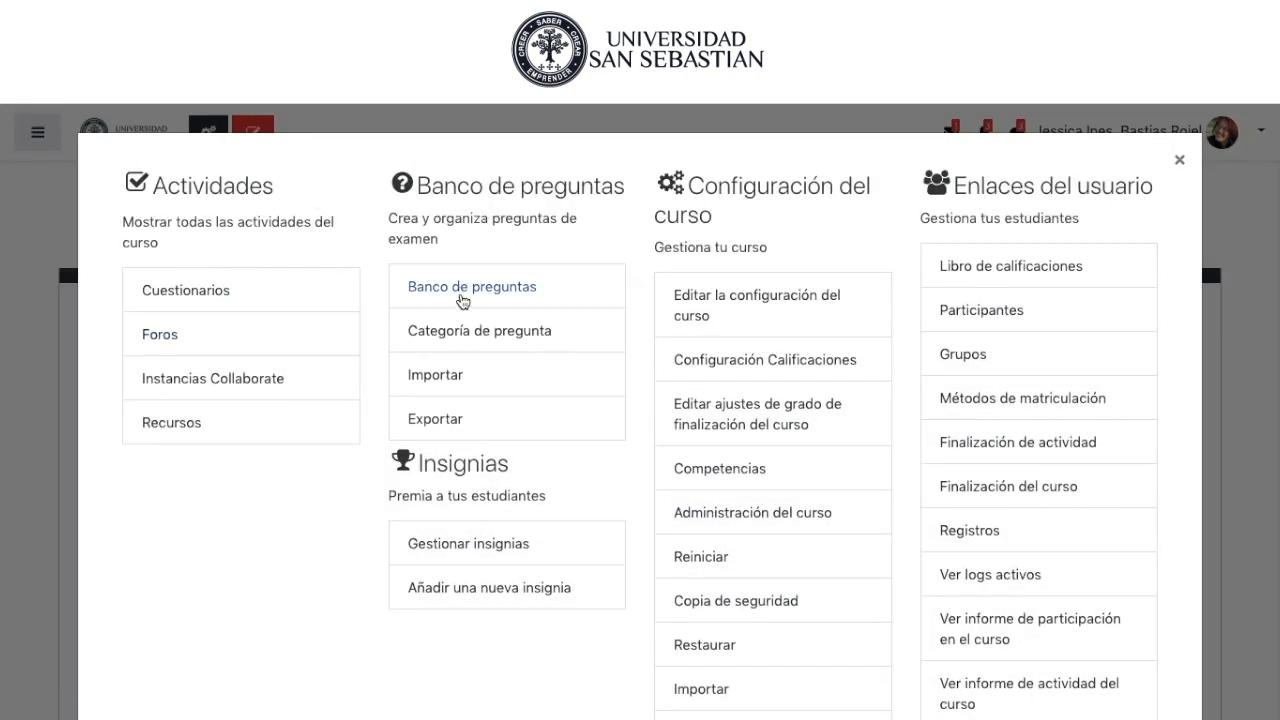
left_click(478, 292)
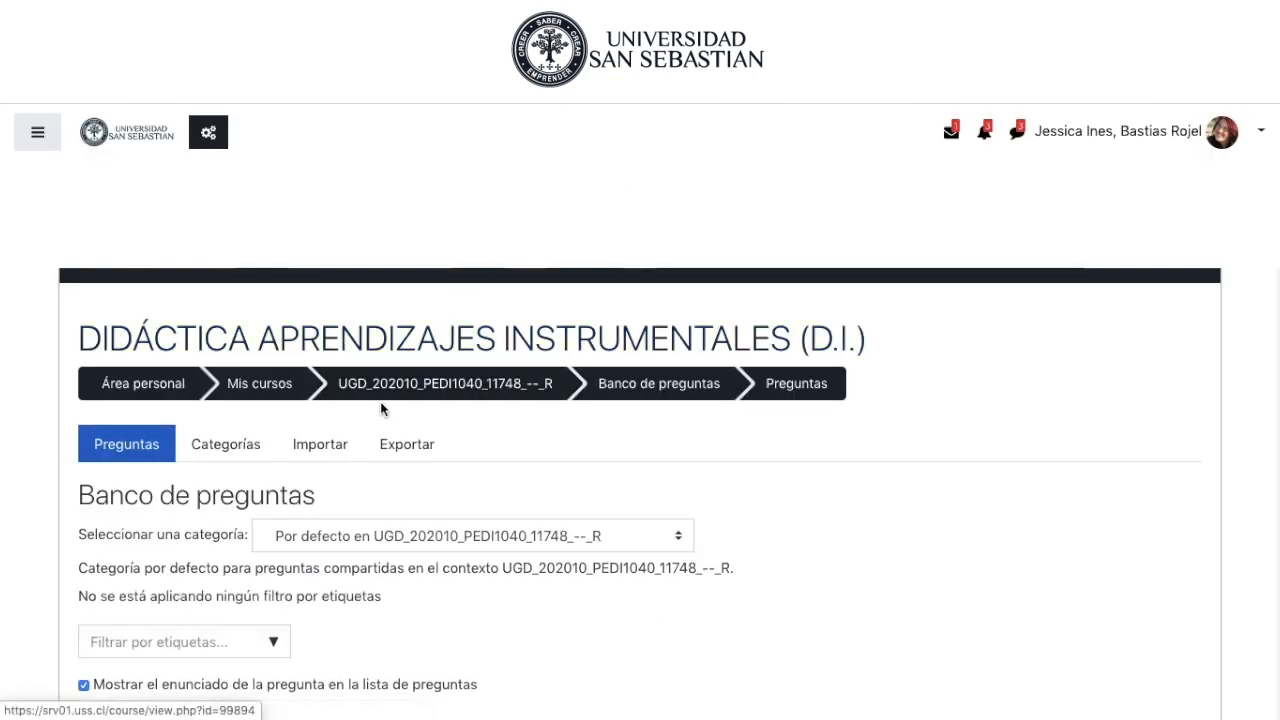
left_click(229, 455)
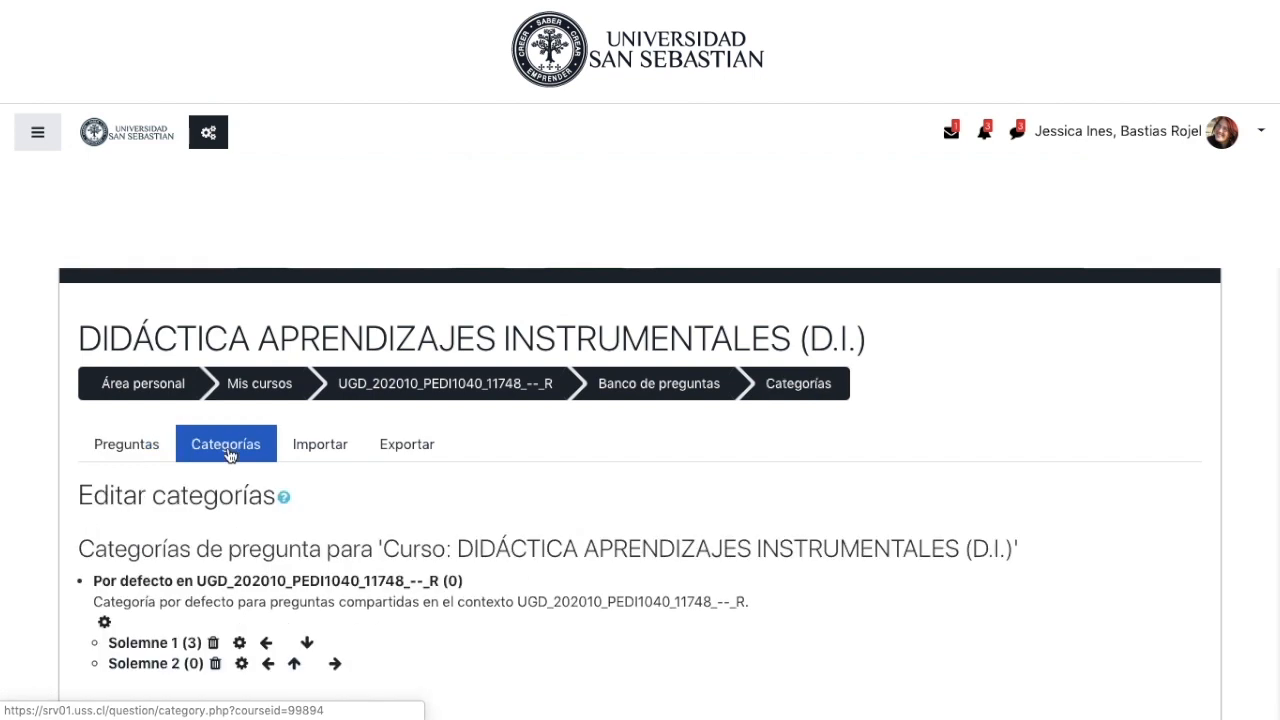
Add a question category named "Solemne 3" under the parent category "Por defecto en UGD_202010_PEDI1040_11748_--_R".
scroll(229, 455, "down", 1)
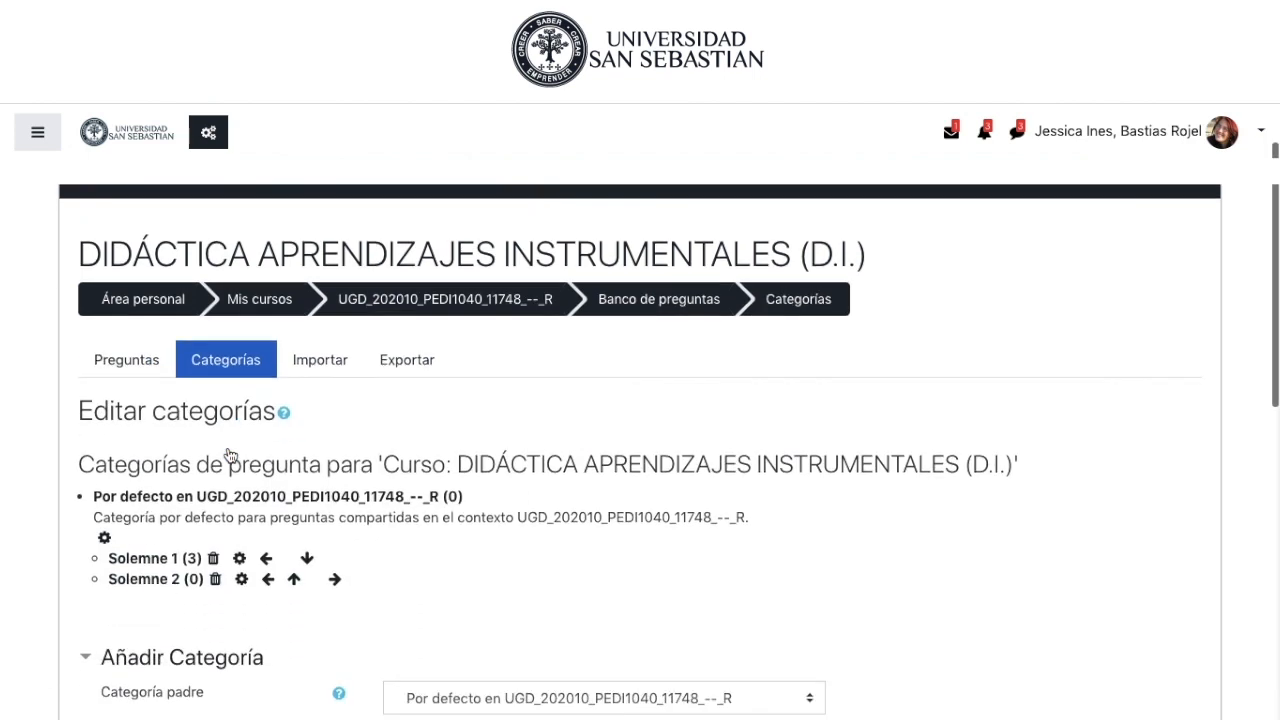
scroll(229, 455, "down", 1)
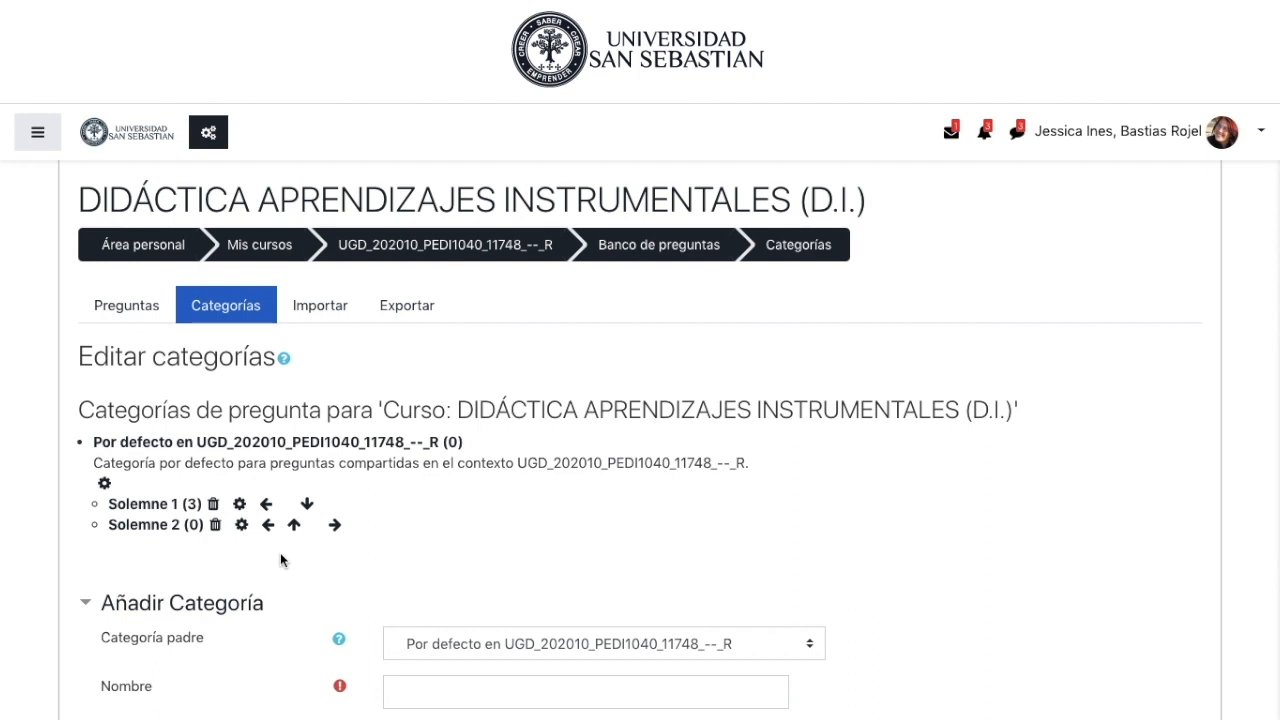
scroll(280, 560, "down", 1)
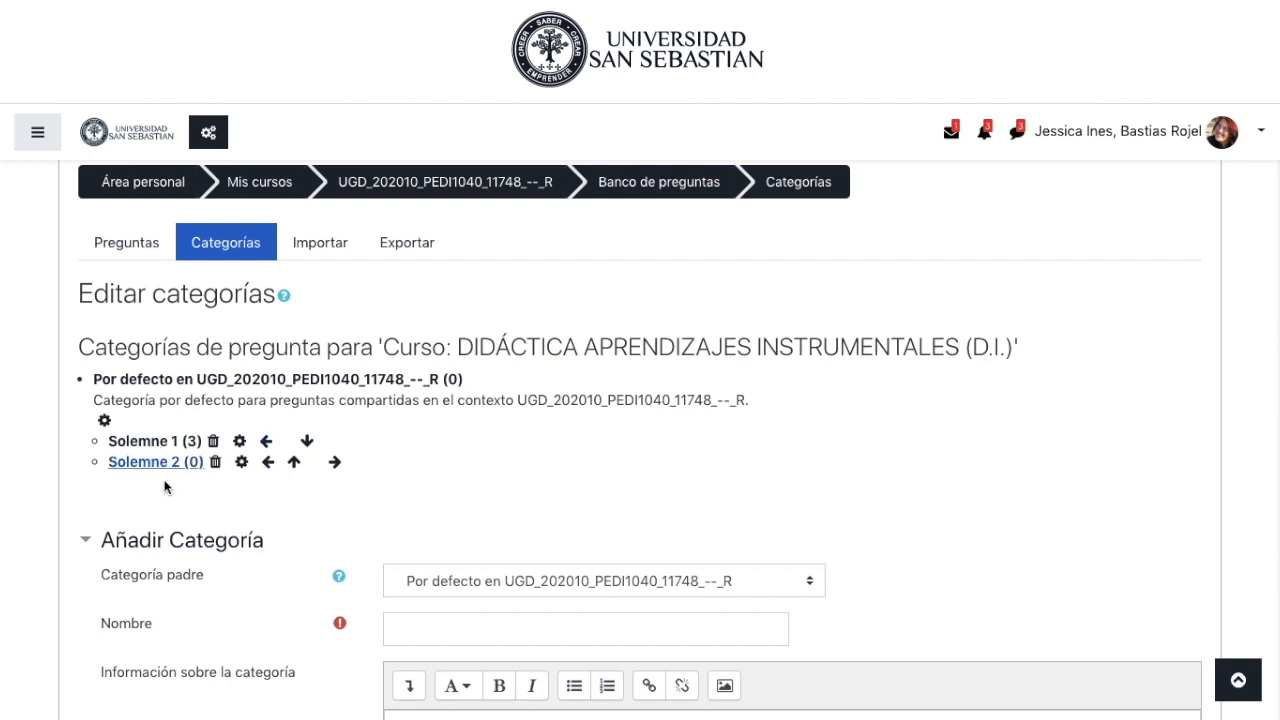
scroll(235, 582, "down", 1)
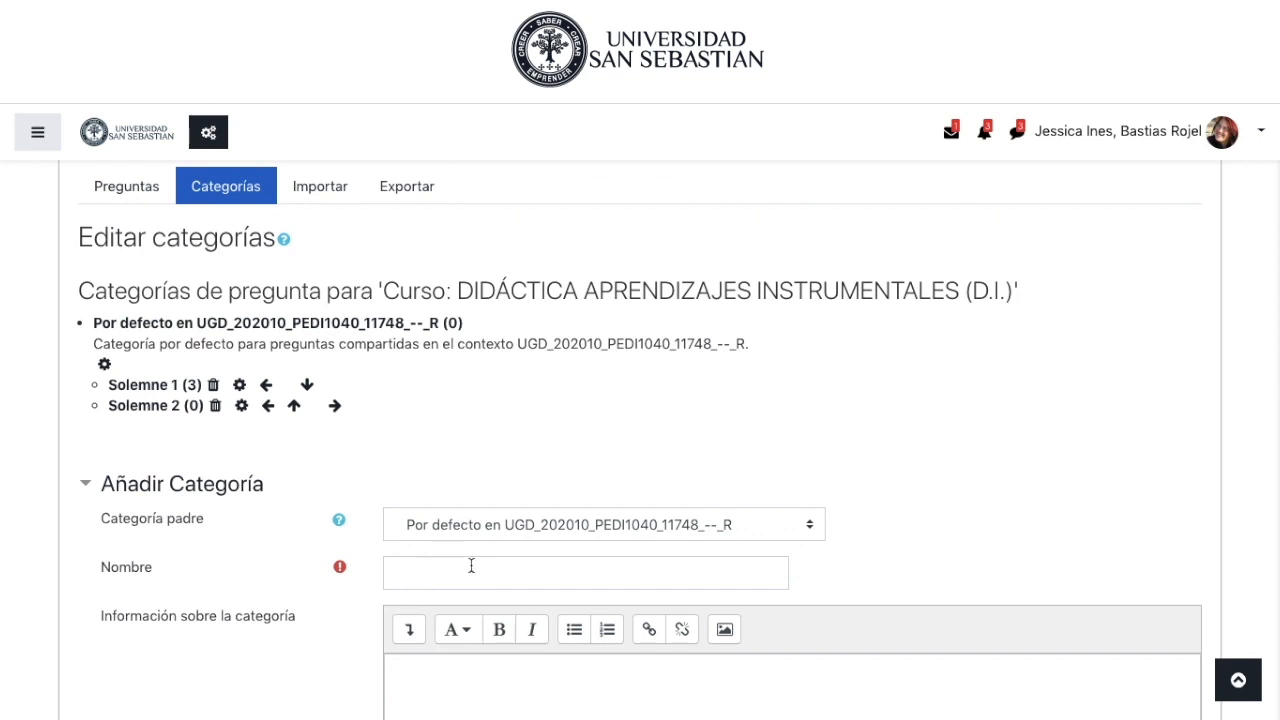
left_click(533, 570)
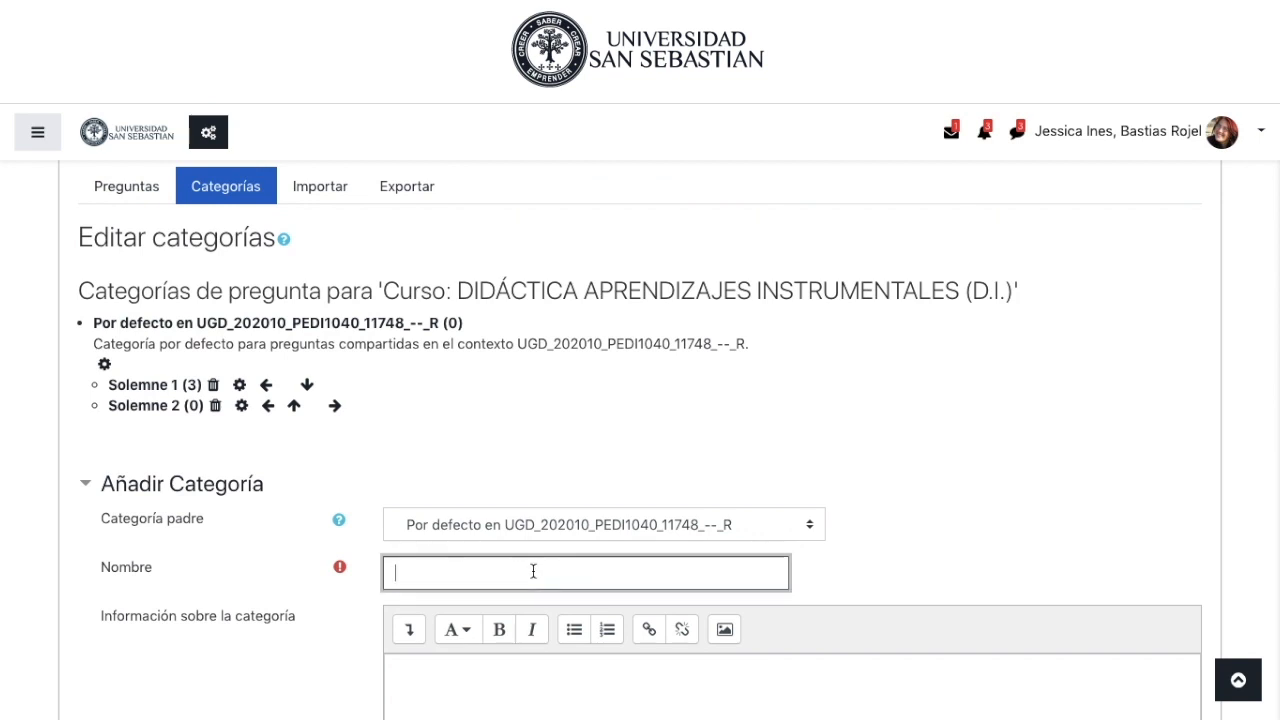
type("Solemne 3")
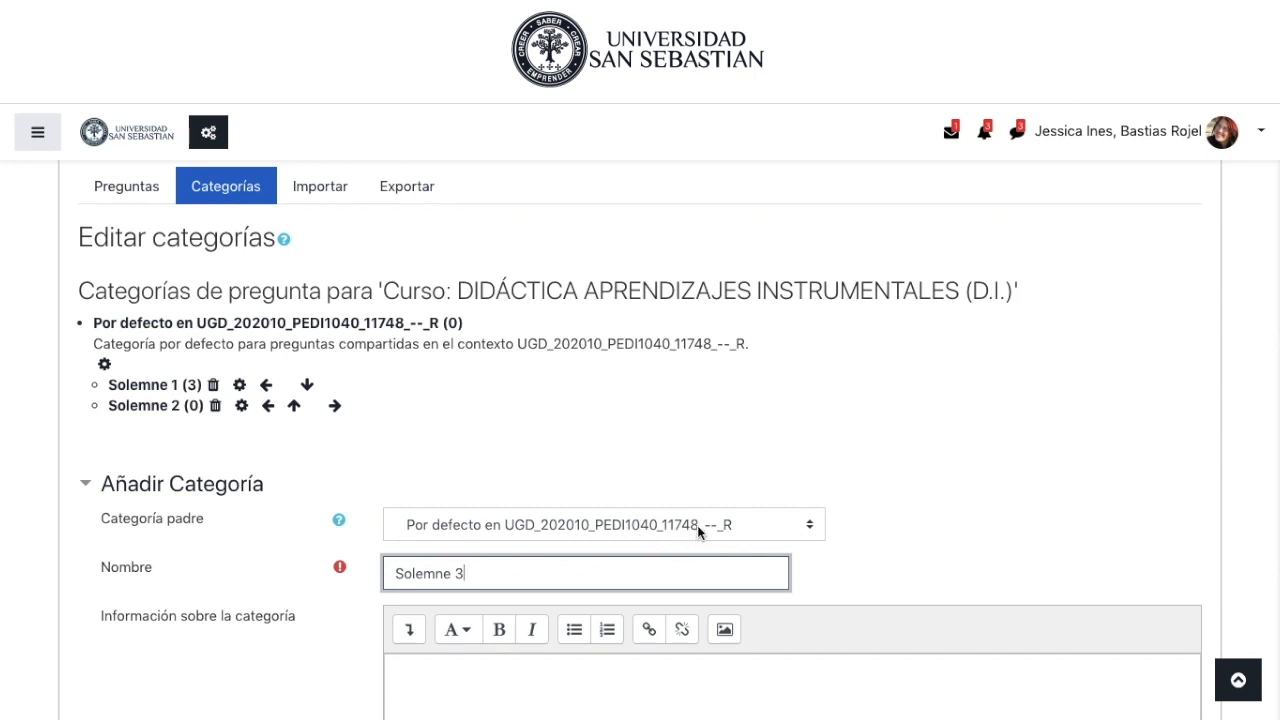
left_click(805, 527)
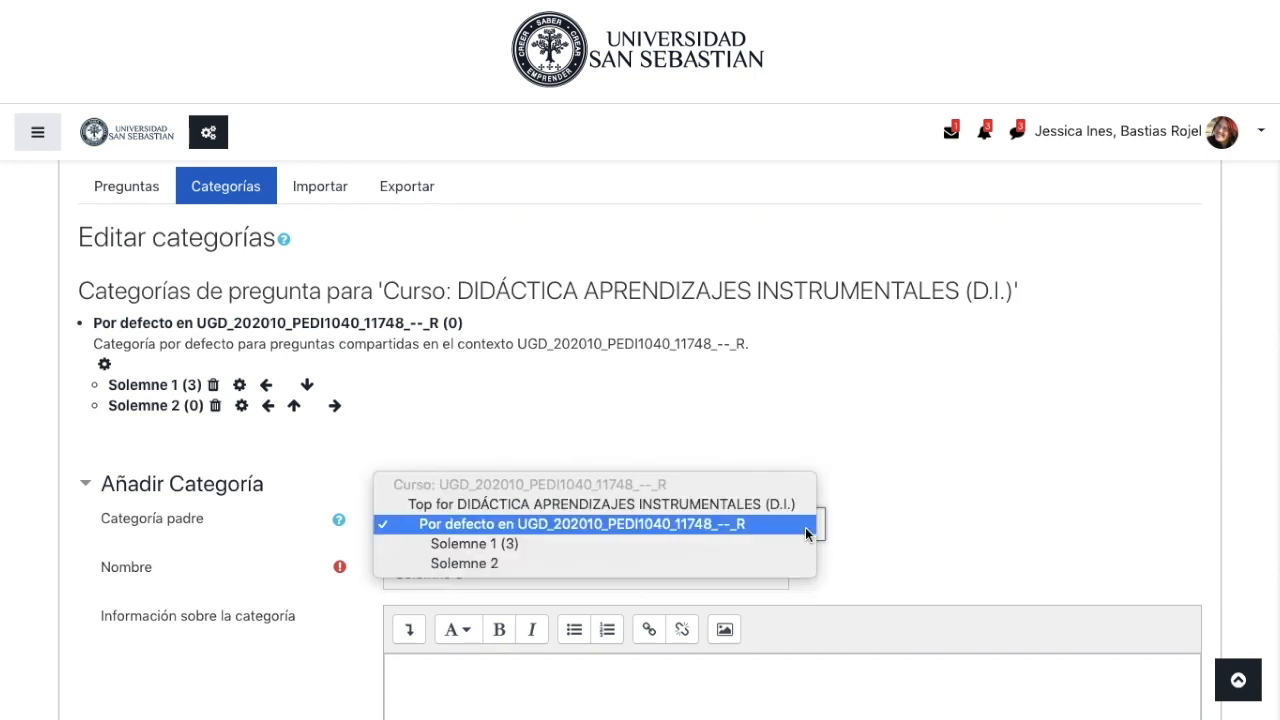
left_click(664, 525)
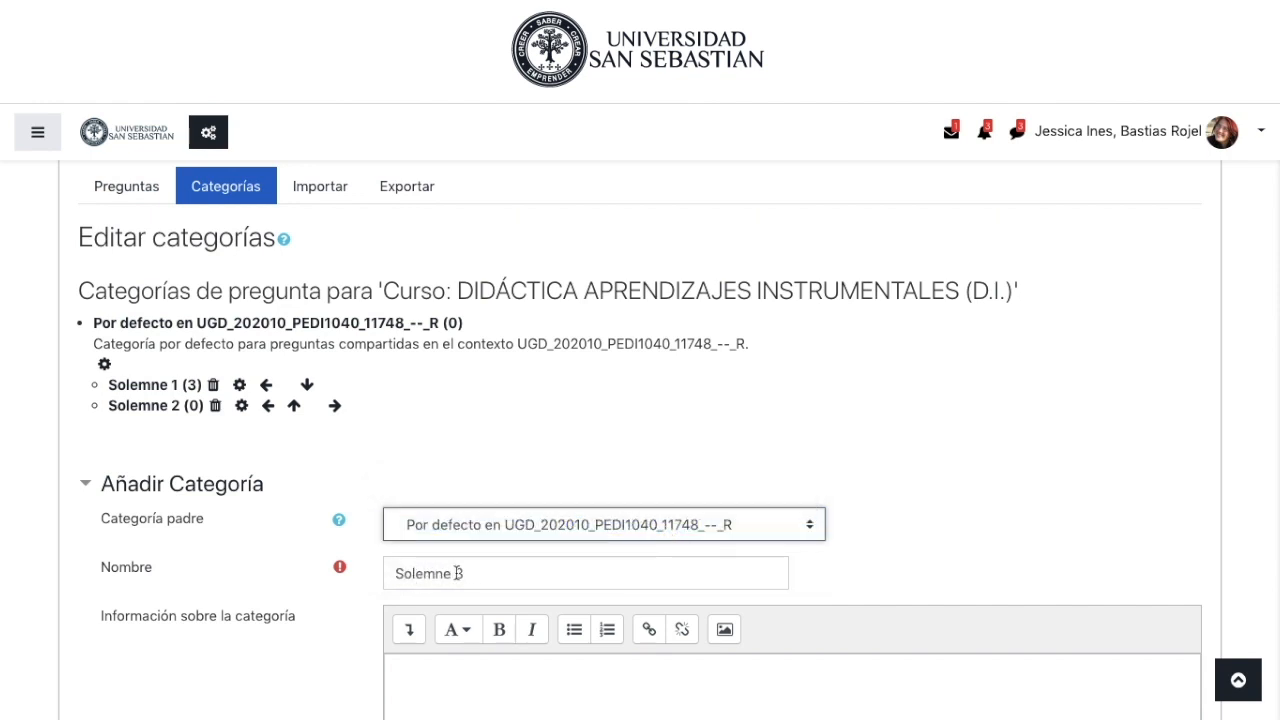
scroll(465, 576, "down", 4)
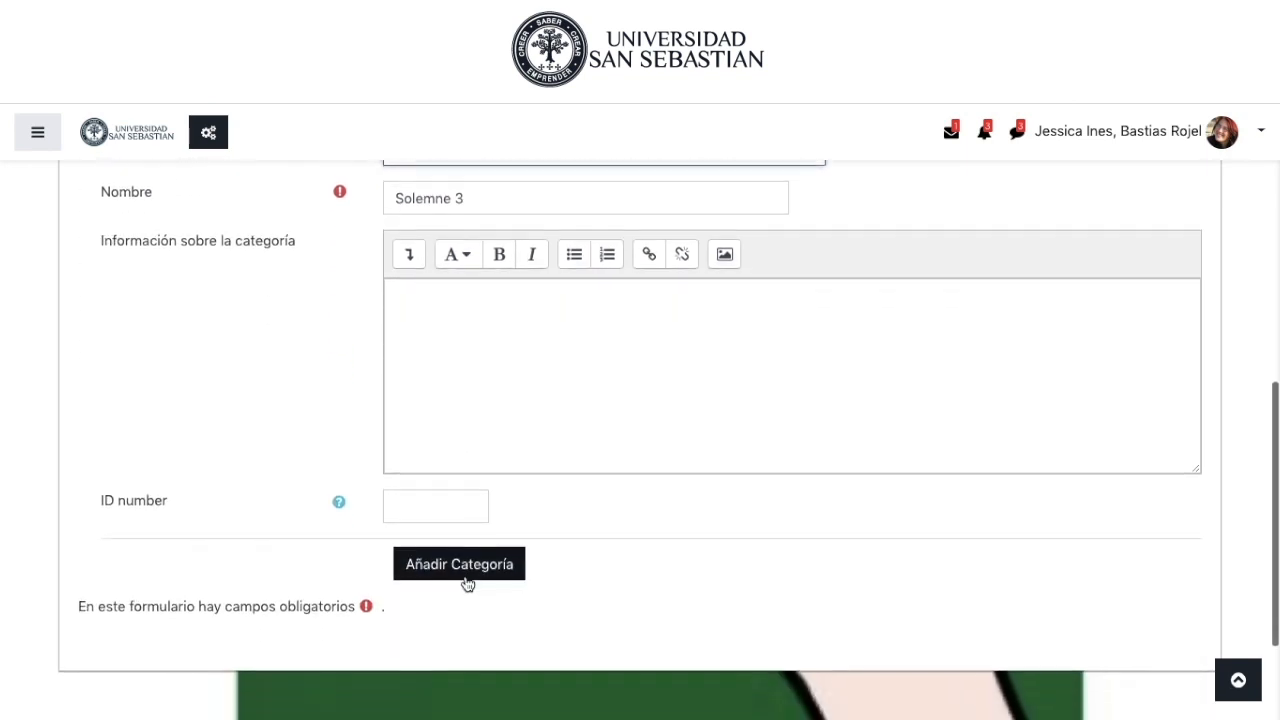
left_click(463, 576)
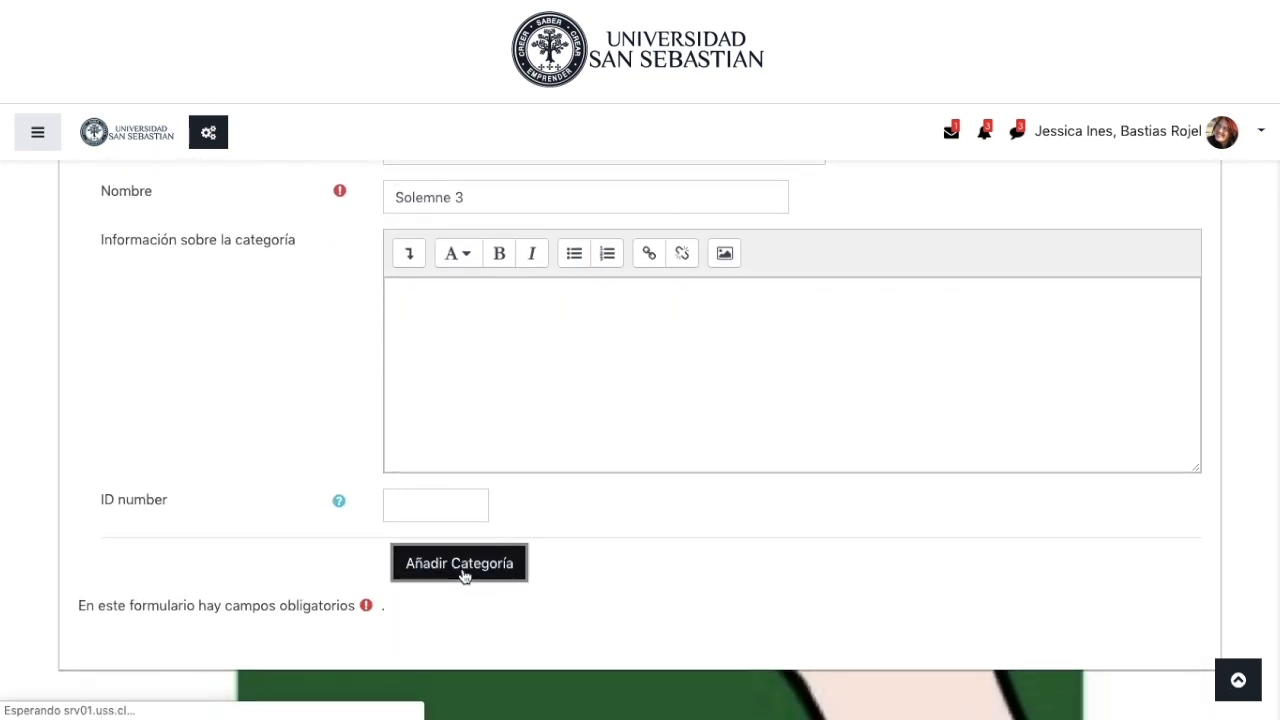
scroll(463, 576, "down", 1)
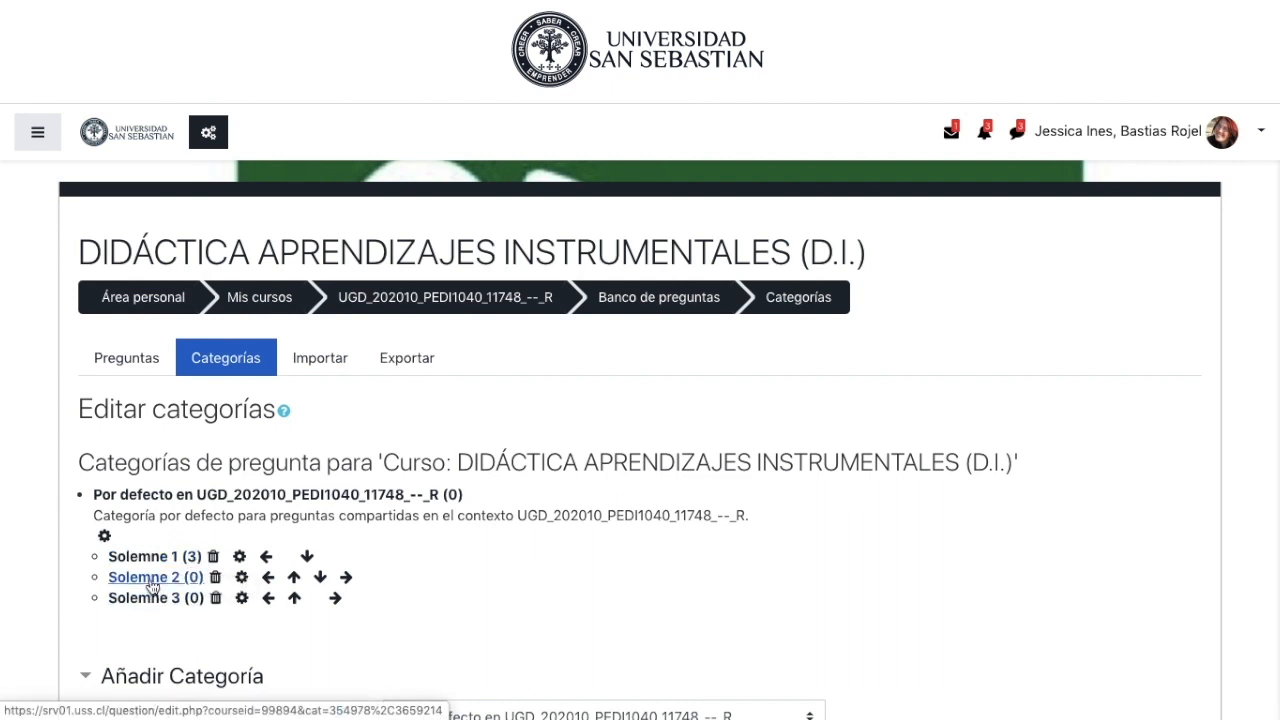
Go to the question bank's question list and start a new question of type Verdadero/Falso.
left_click(116, 371)
scroll(116, 371, "down", 1)
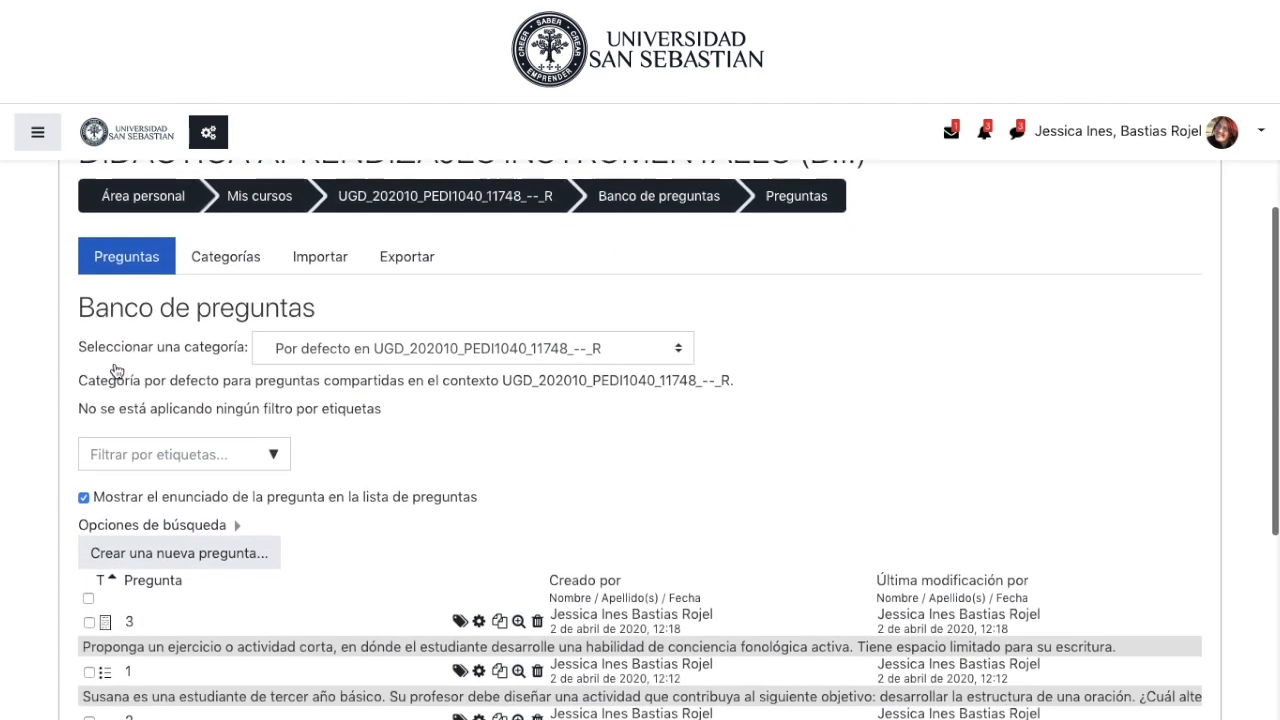
scroll(116, 371, "down", 2)
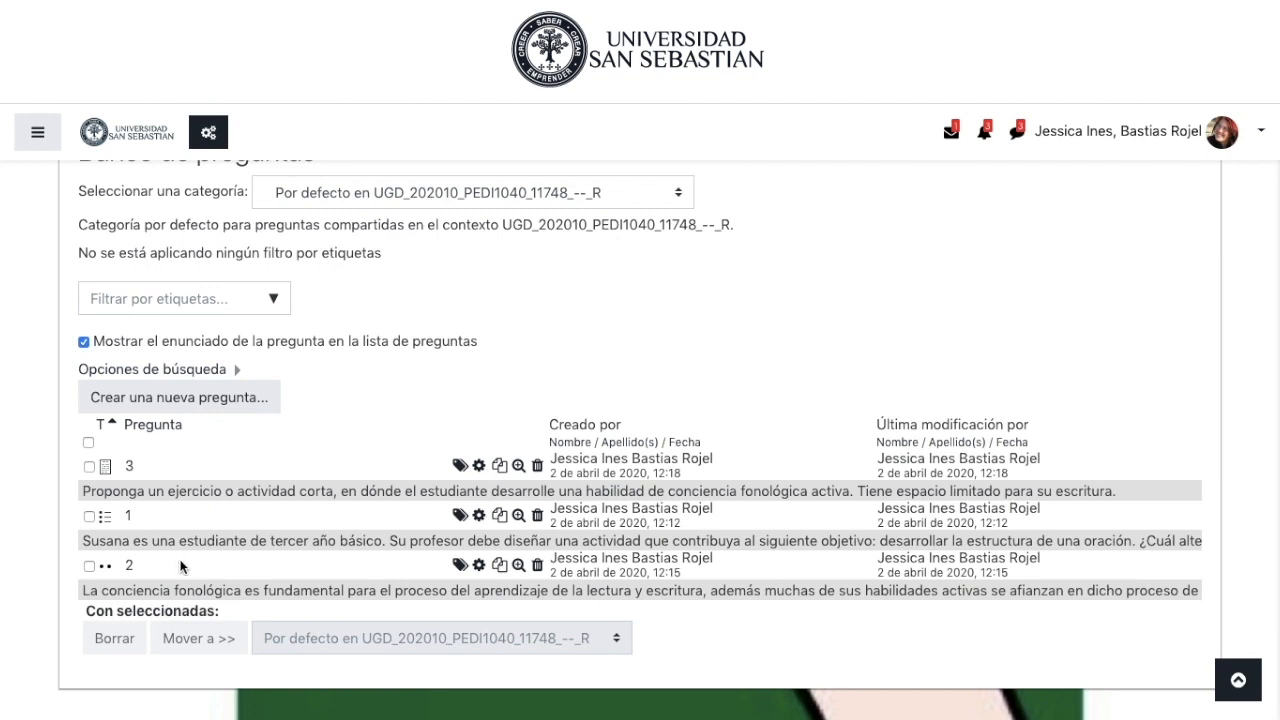
left_click(178, 400)
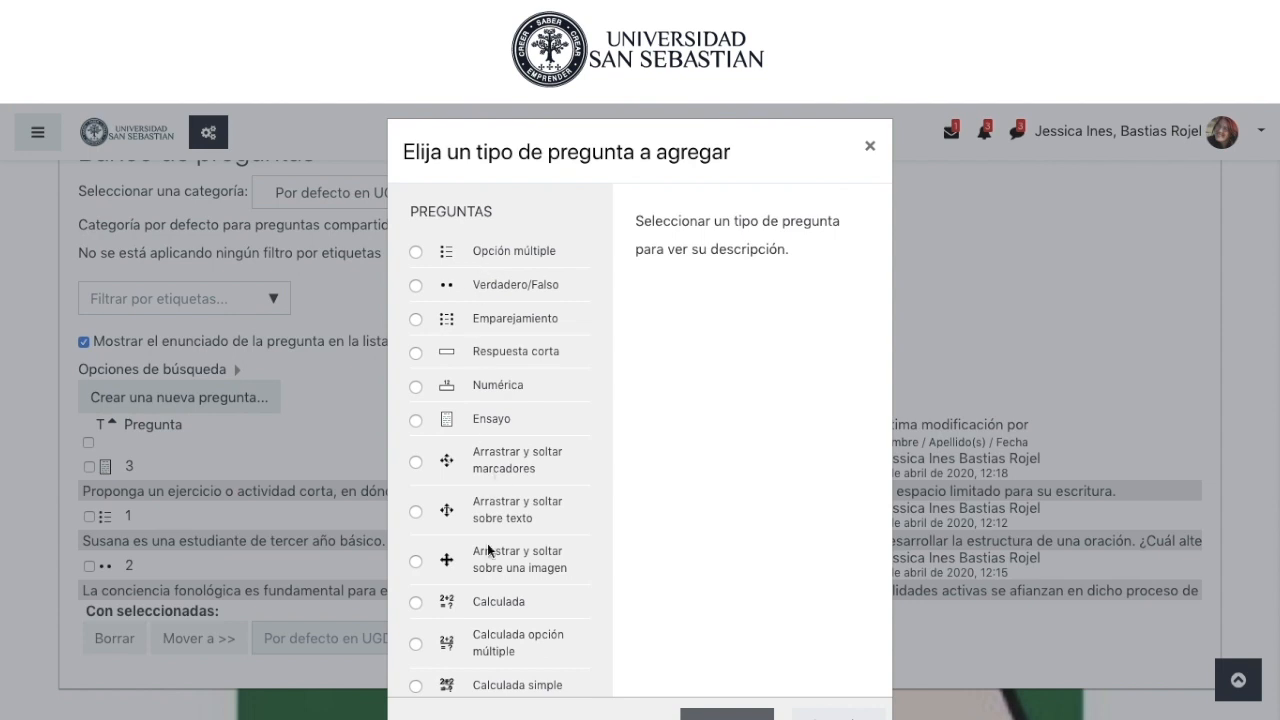
left_click(416, 562)
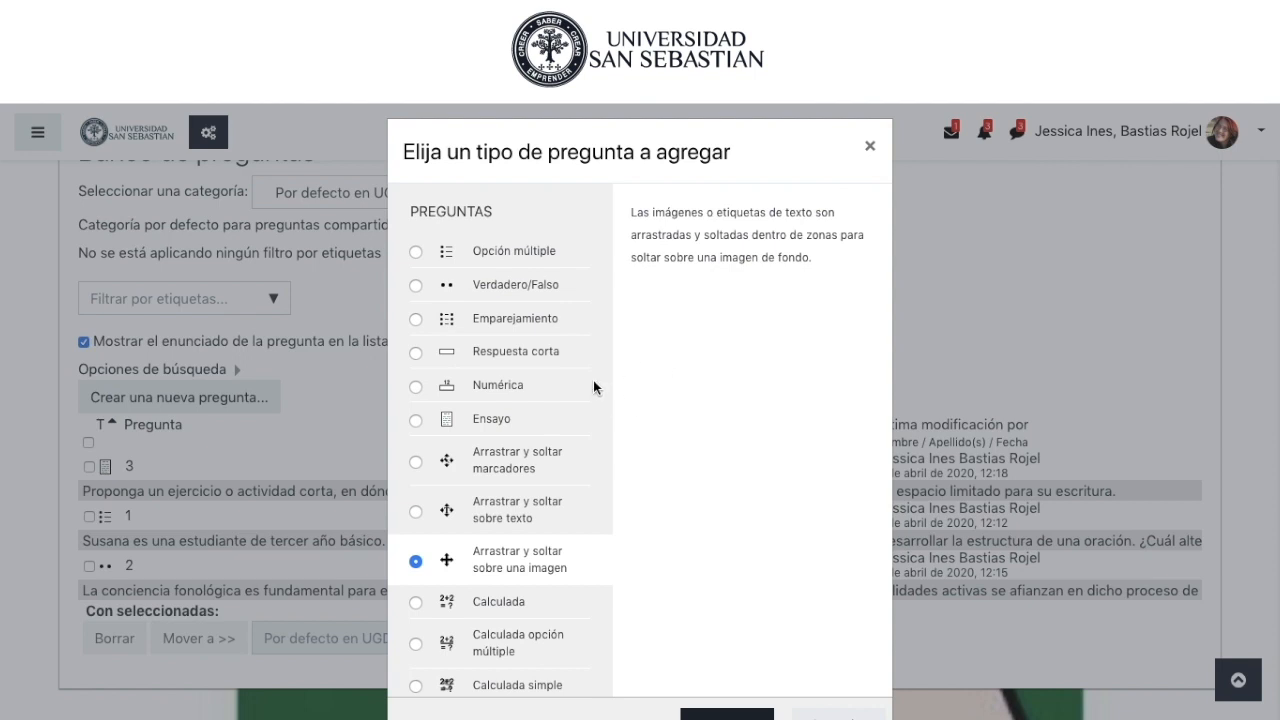
left_click(416, 287)
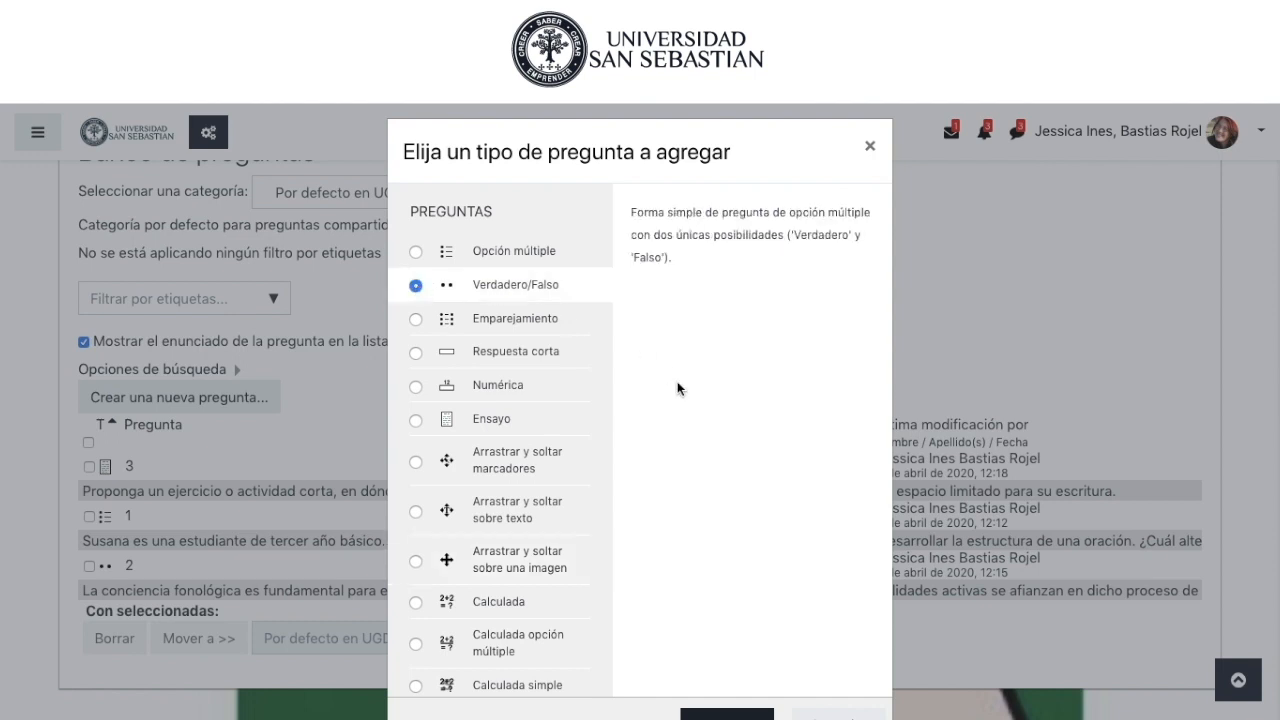
scroll(677, 381, "down", 2)
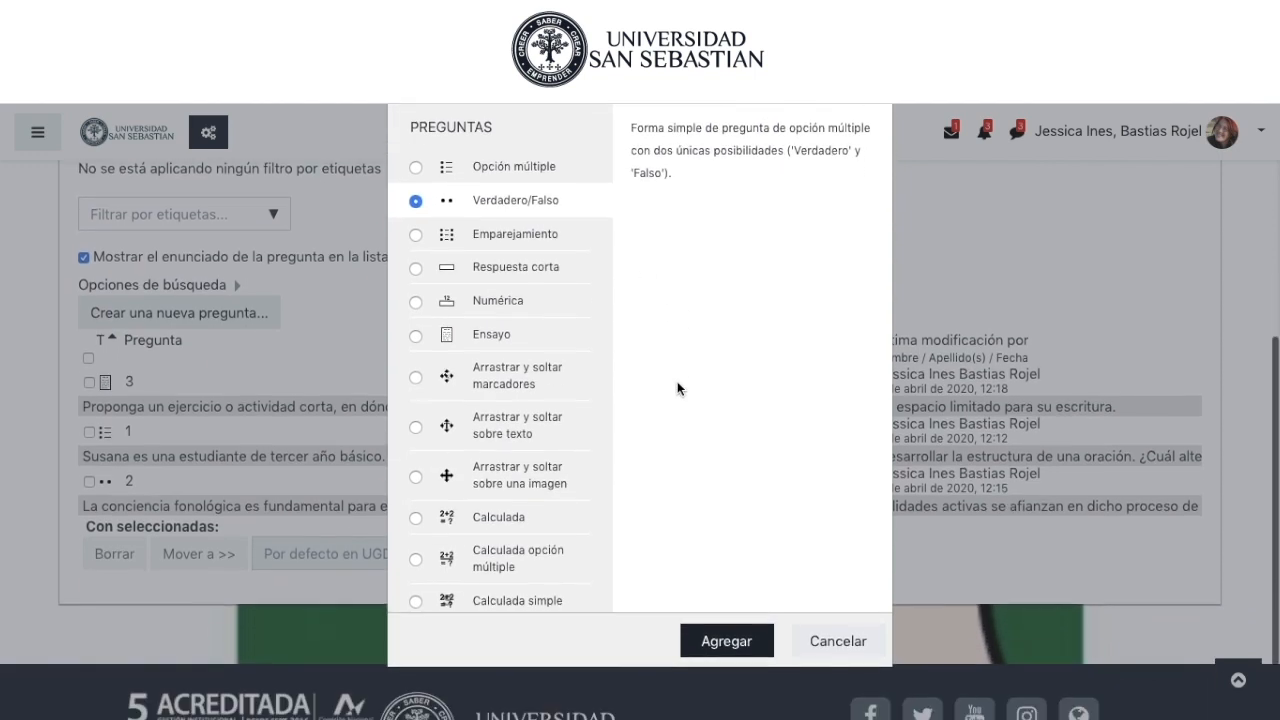
left_click(706, 641)
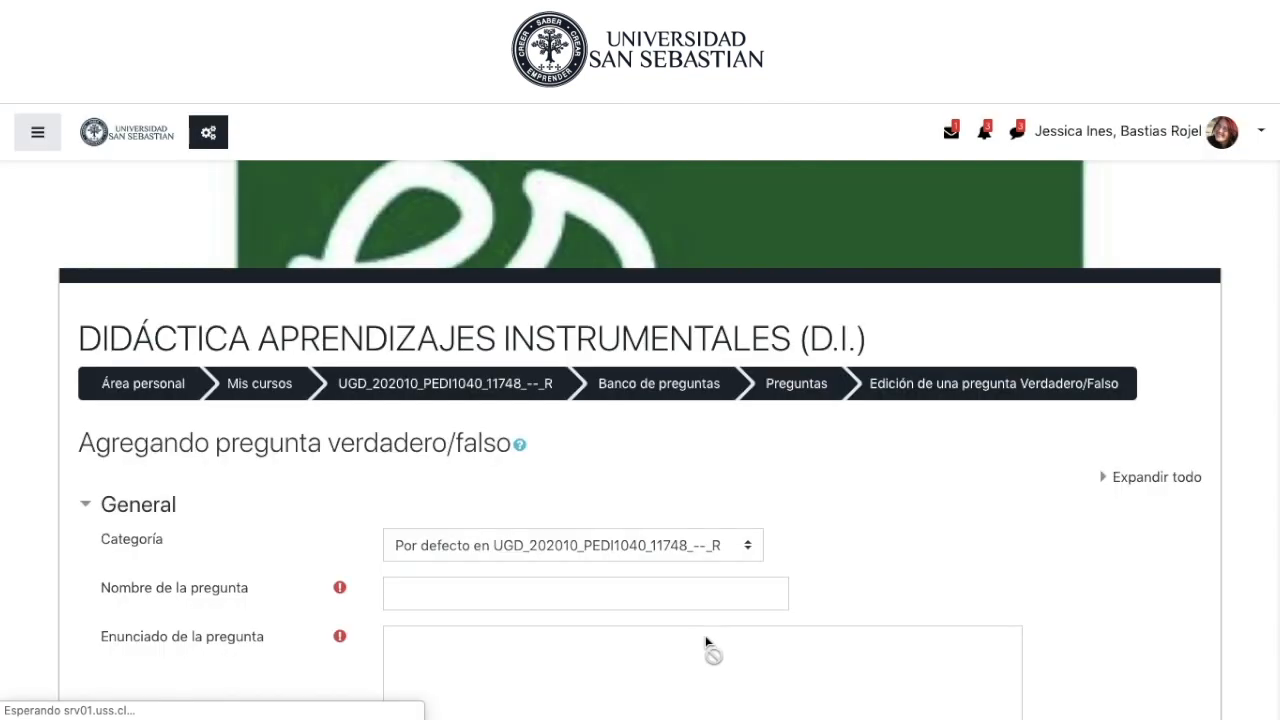
Name the question "4", assign it to the category Solemne 1 and enter "uauauauauauau" as its statement.
scroll(705, 642, "down", 1)
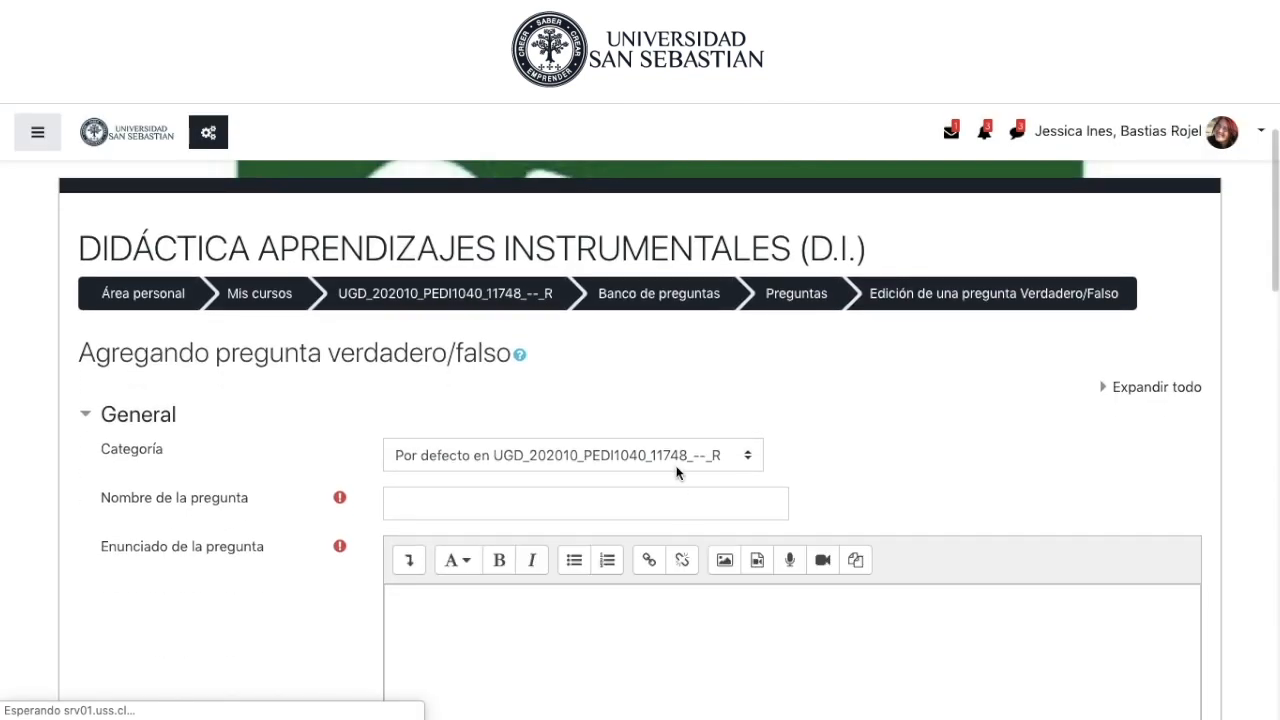
left_click(629, 500)
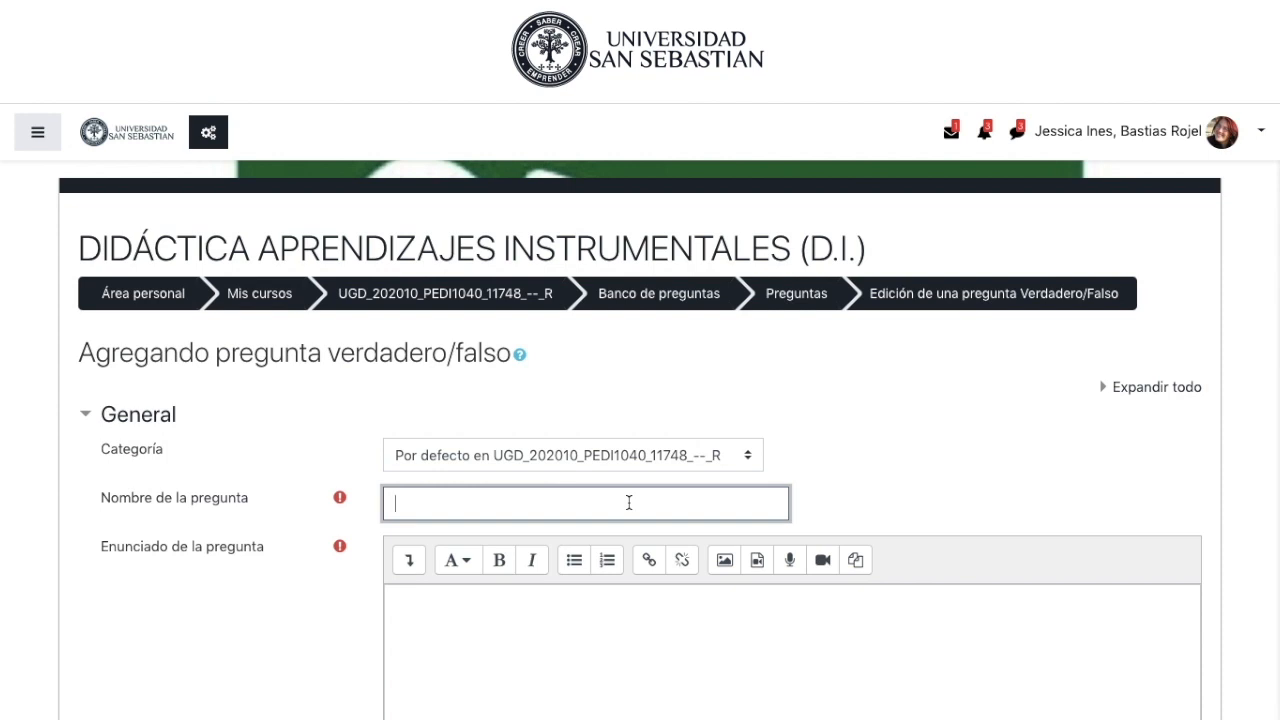
type("4")
left_click(744, 460)
left_click(634, 475)
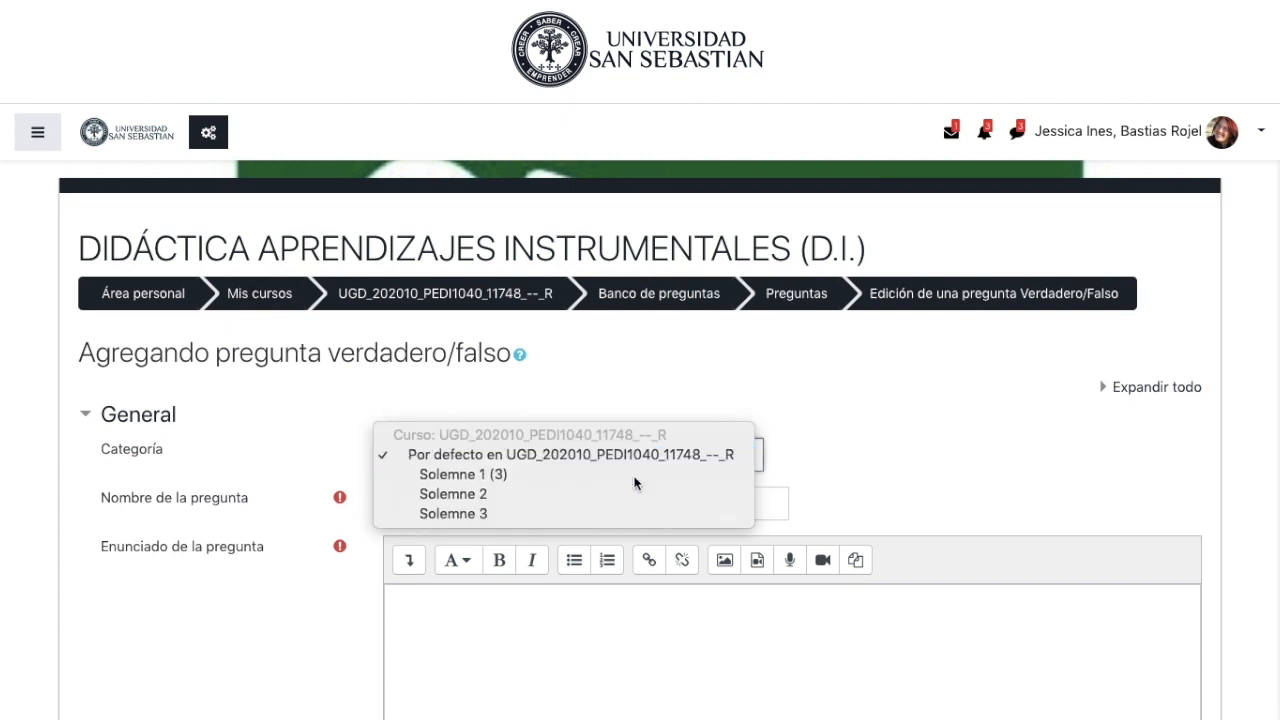
left_click(496, 606)
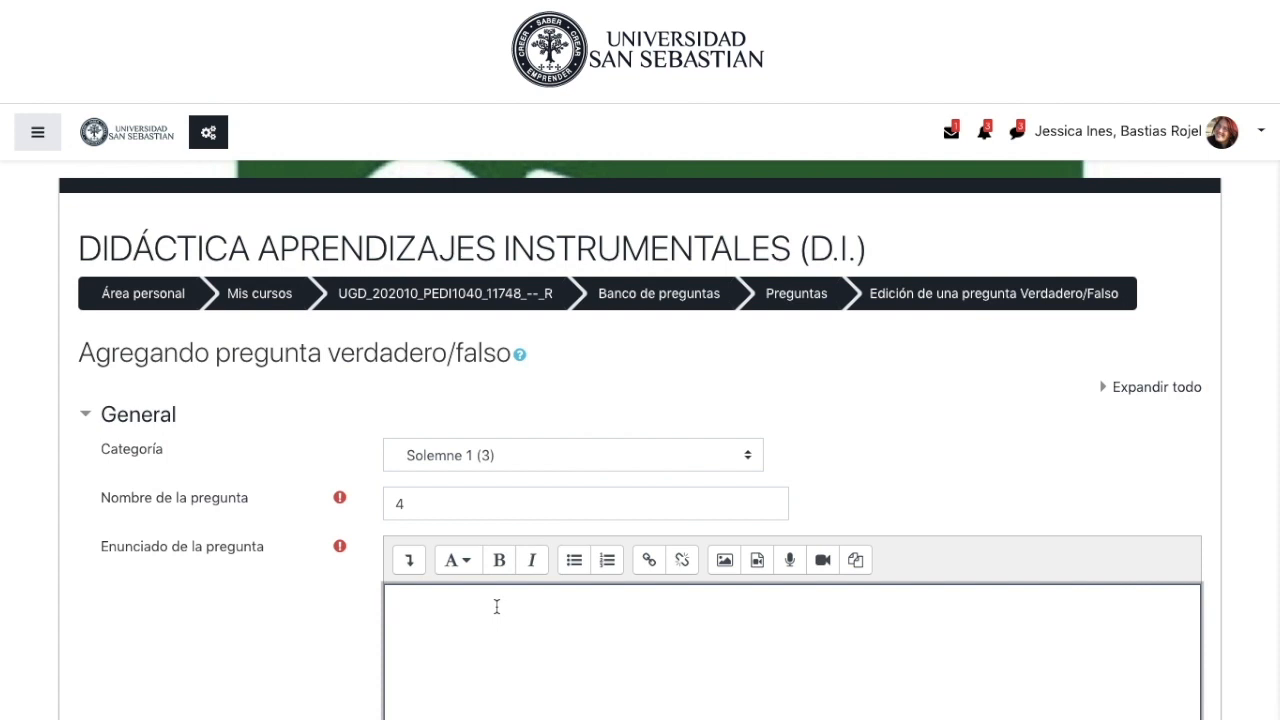
type("uauauauauauau")
Set the question's correct answer to Verdadero and save it to the question bank.
scroll(486, 616, "down", 5)
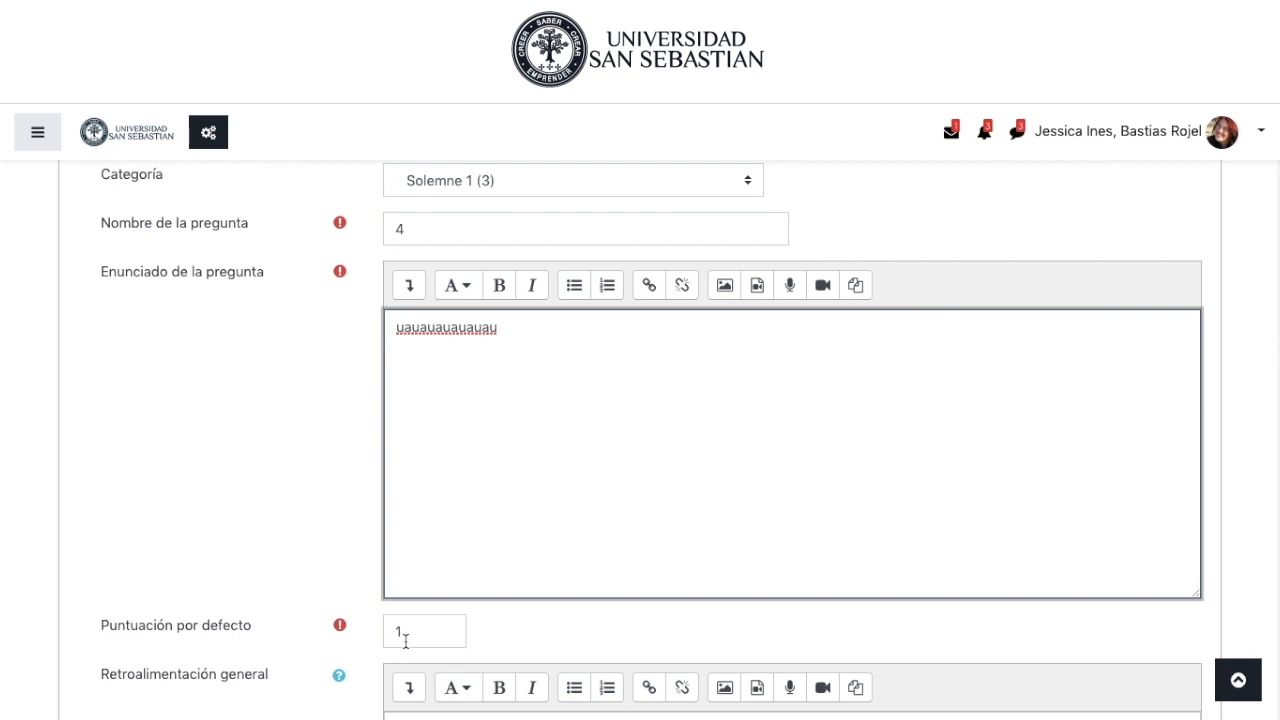
scroll(409, 636, "down", 1)
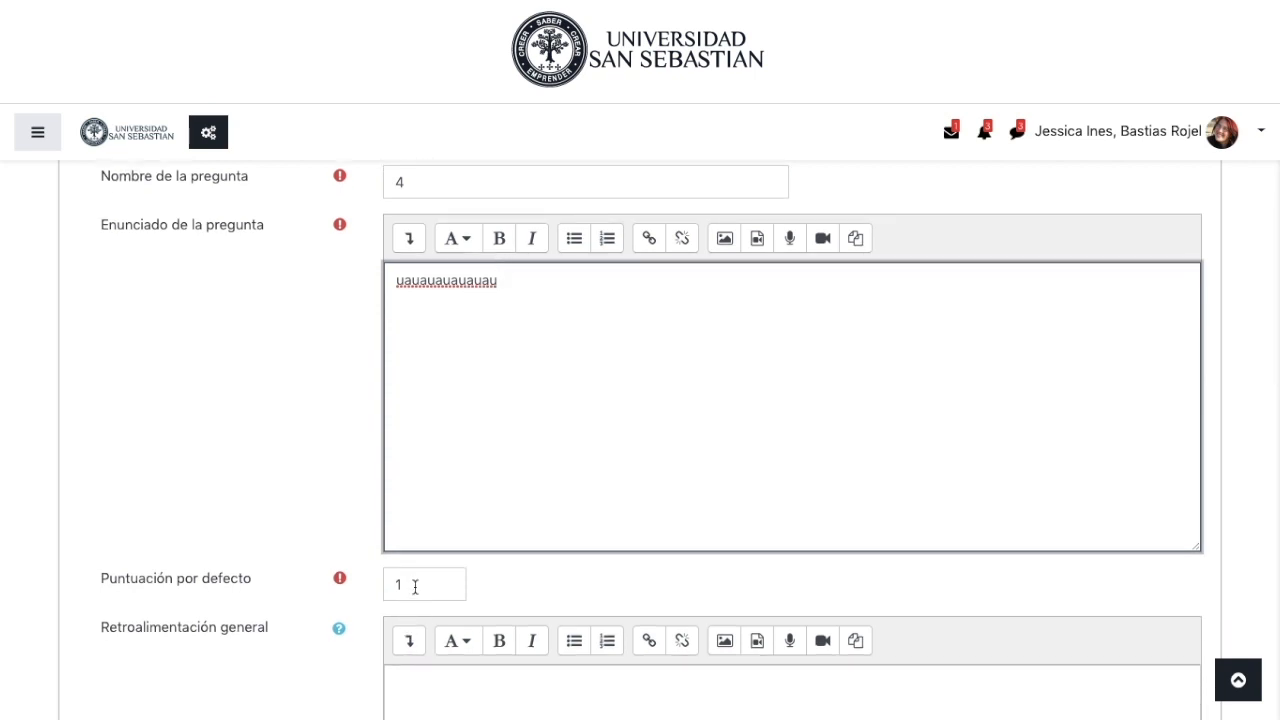
scroll(415, 587, "down", 1)
scroll(415, 587, "down", 4)
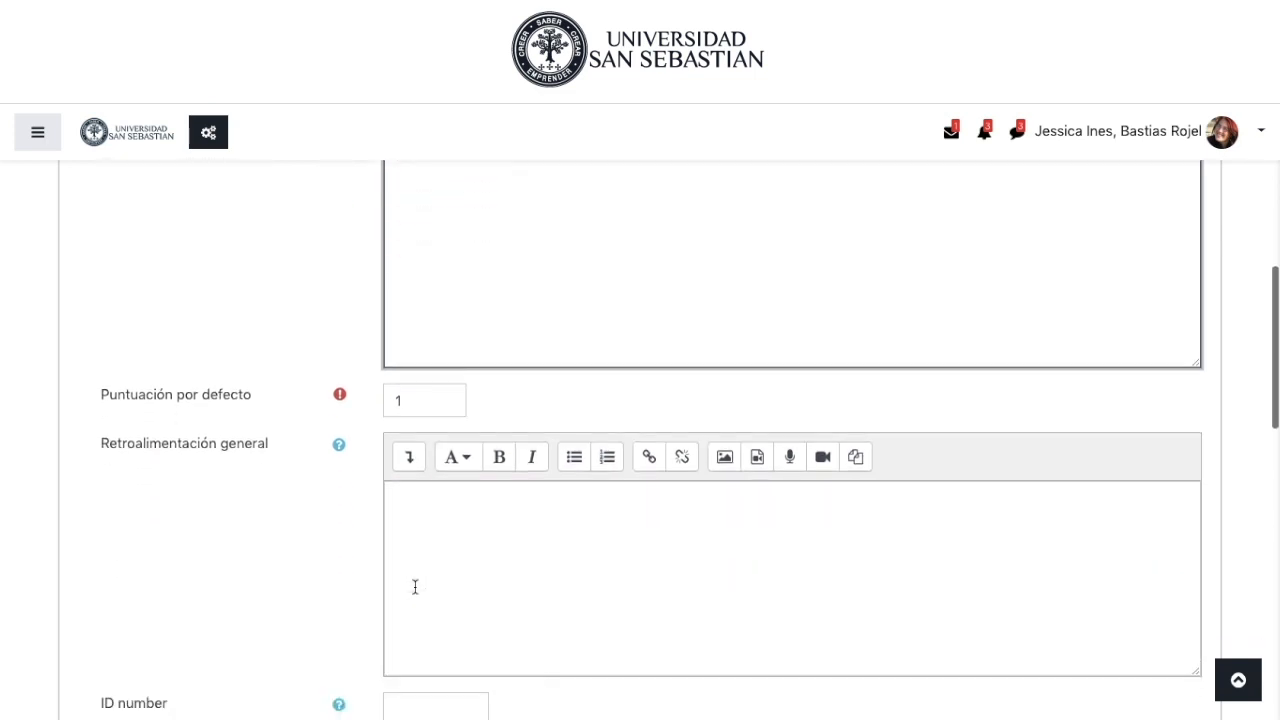
scroll(468, 582, "down", 3)
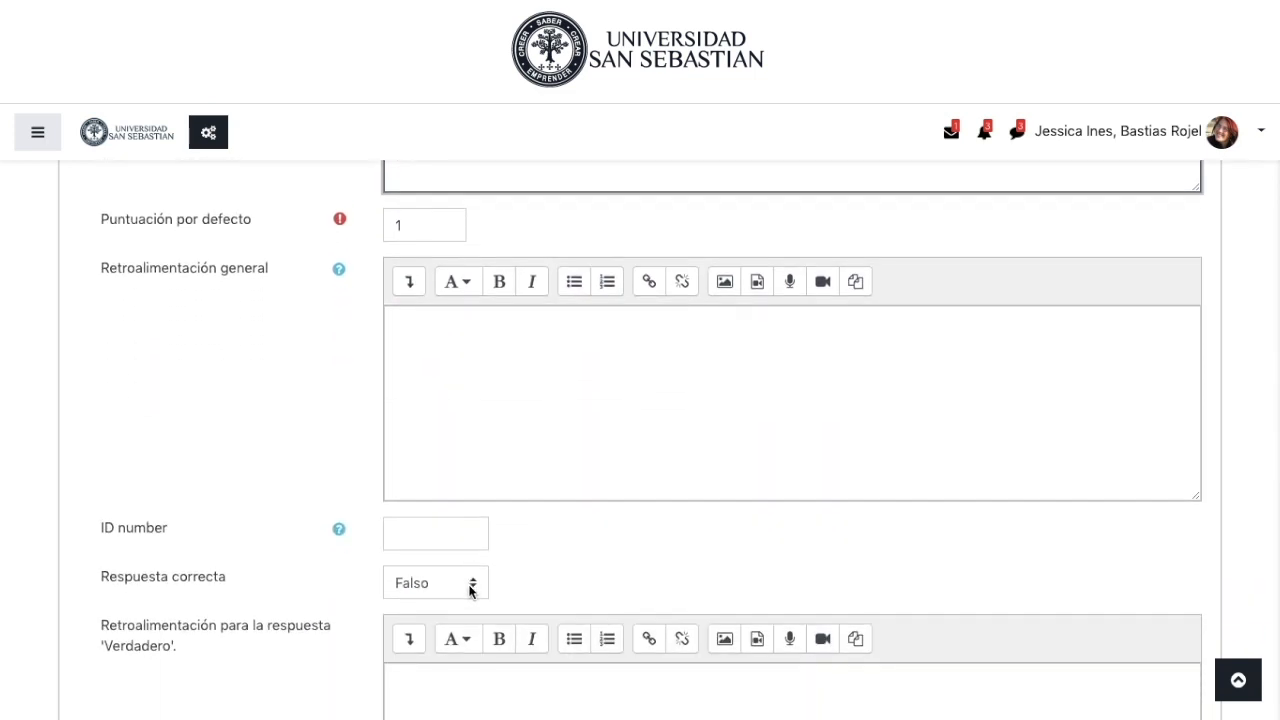
left_click(470, 590)
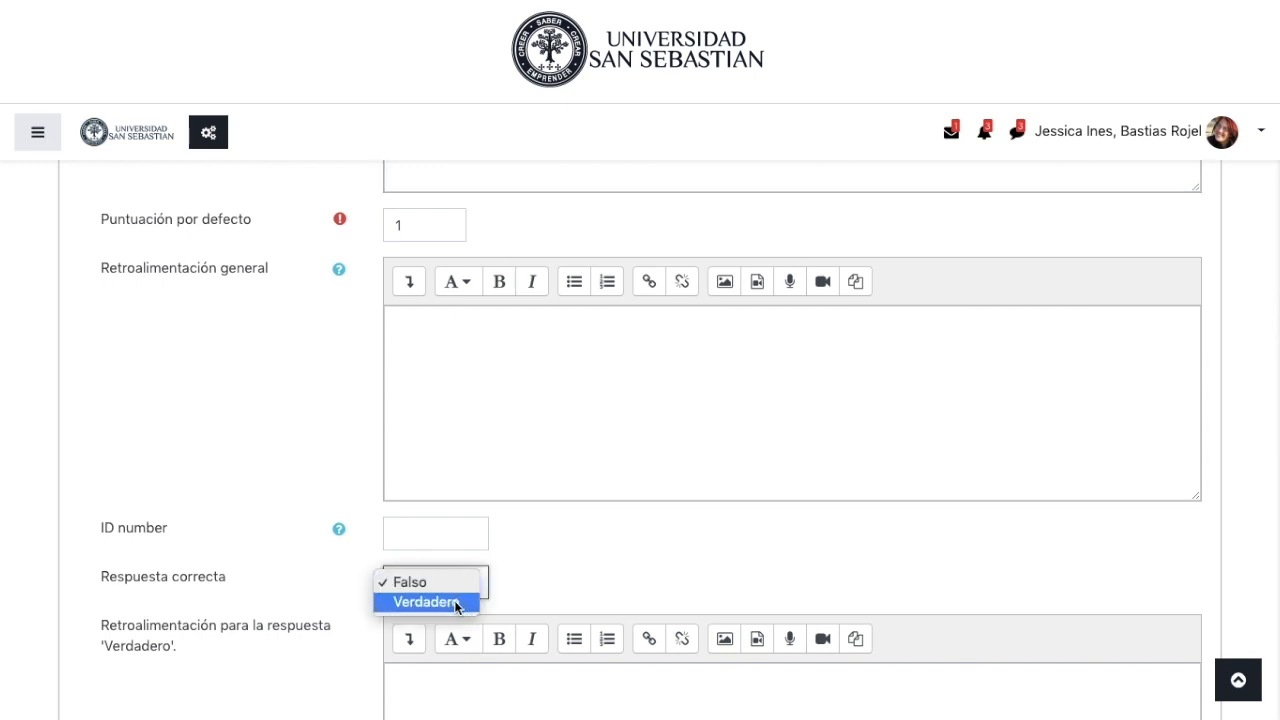
left_click(456, 604)
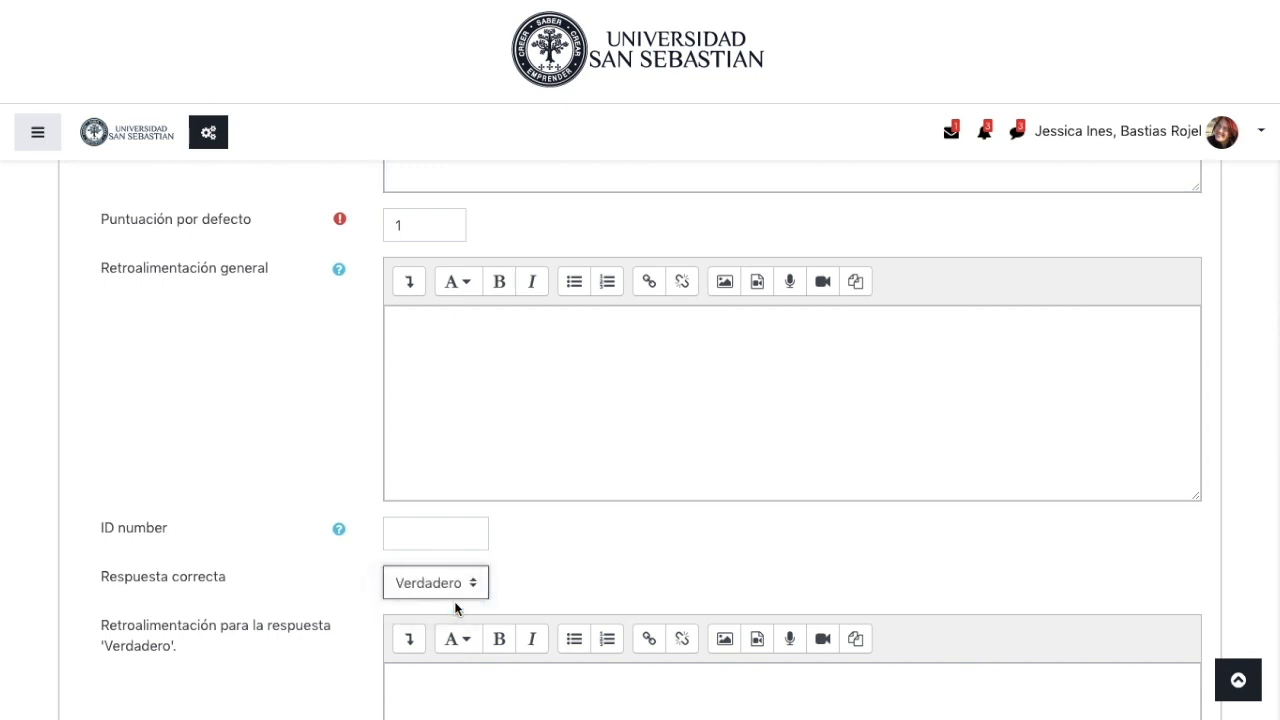
scroll(559, 560, "down", 3)
scroll(559, 556, "down", 6)
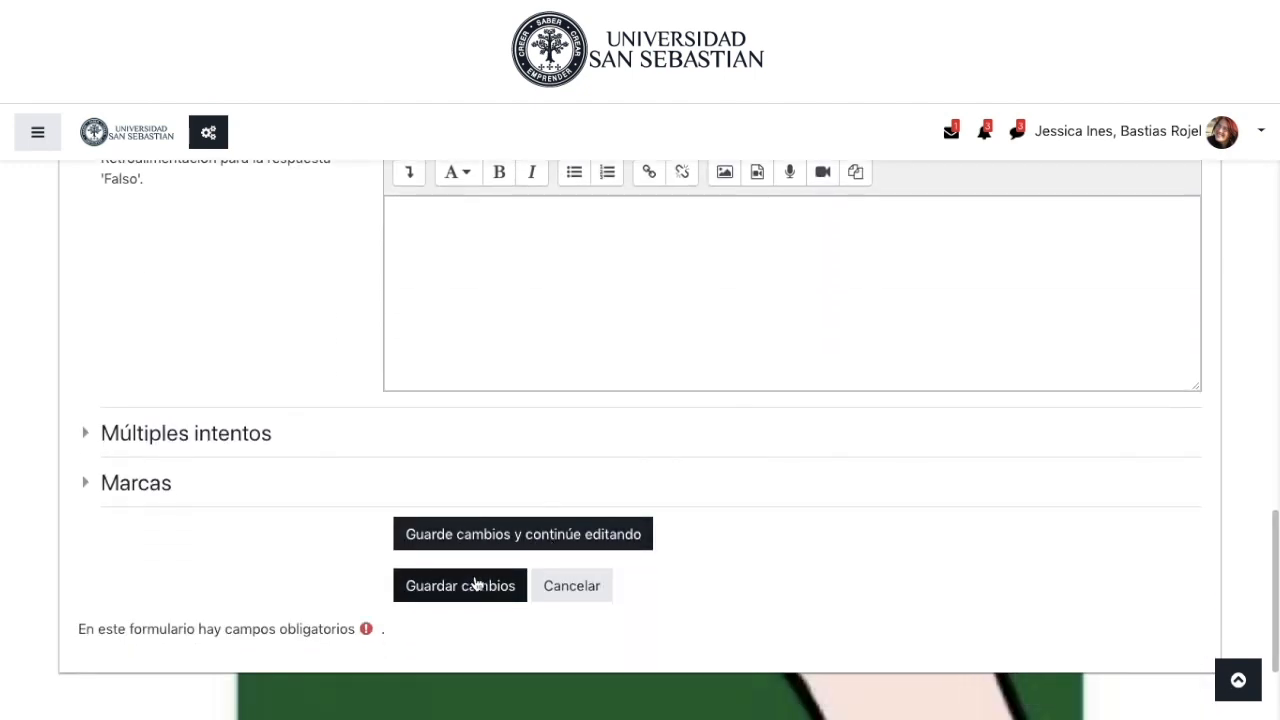
left_click(460, 598)
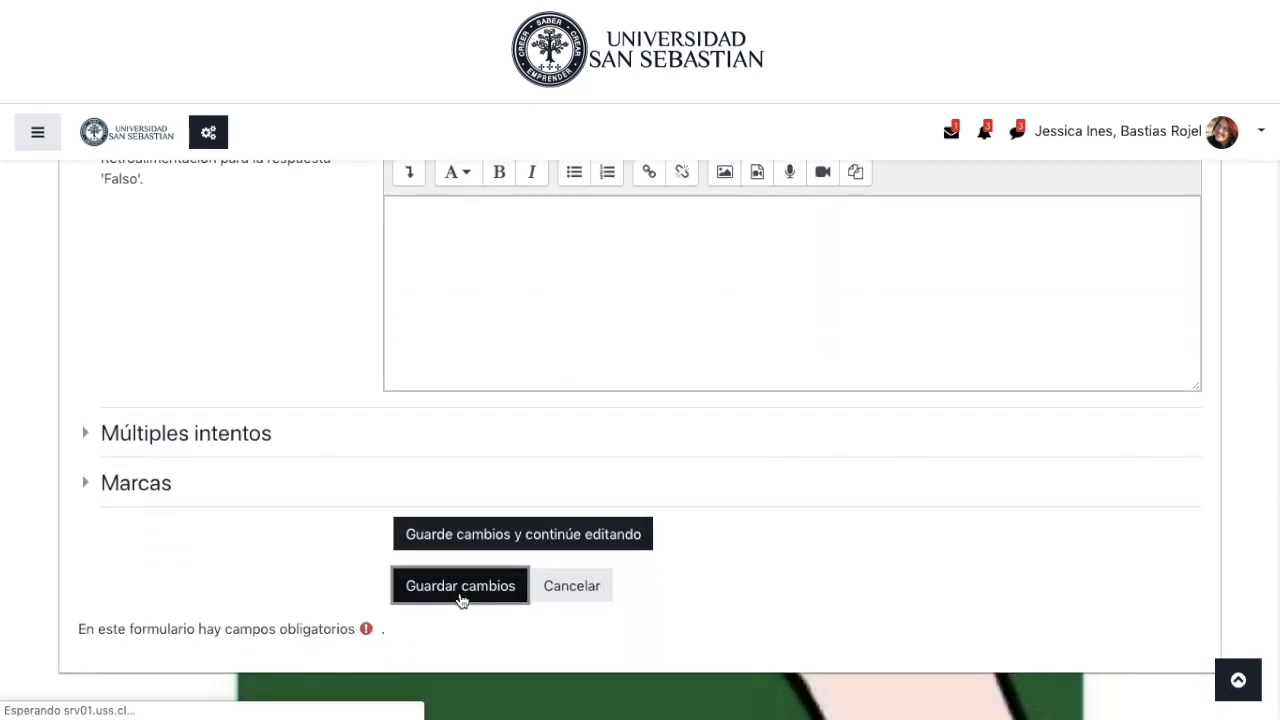
scroll(461, 601, "down", 3)
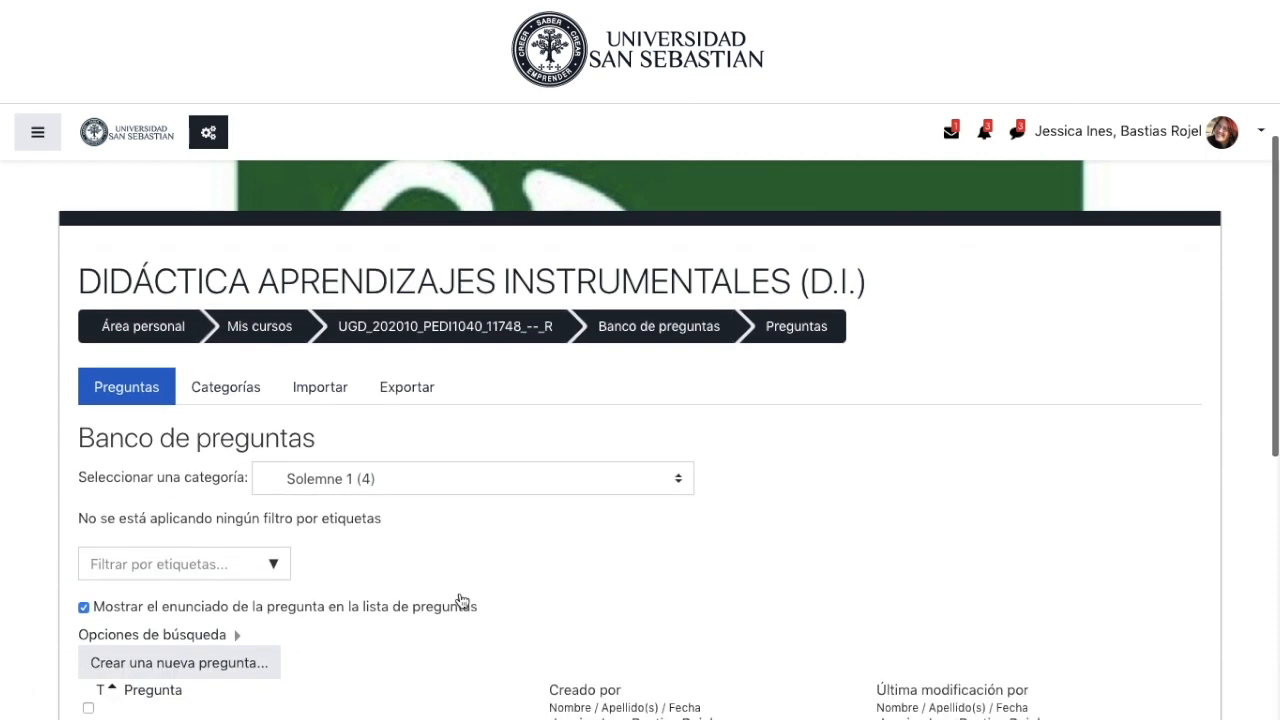
scroll(456, 599, "down", 2)
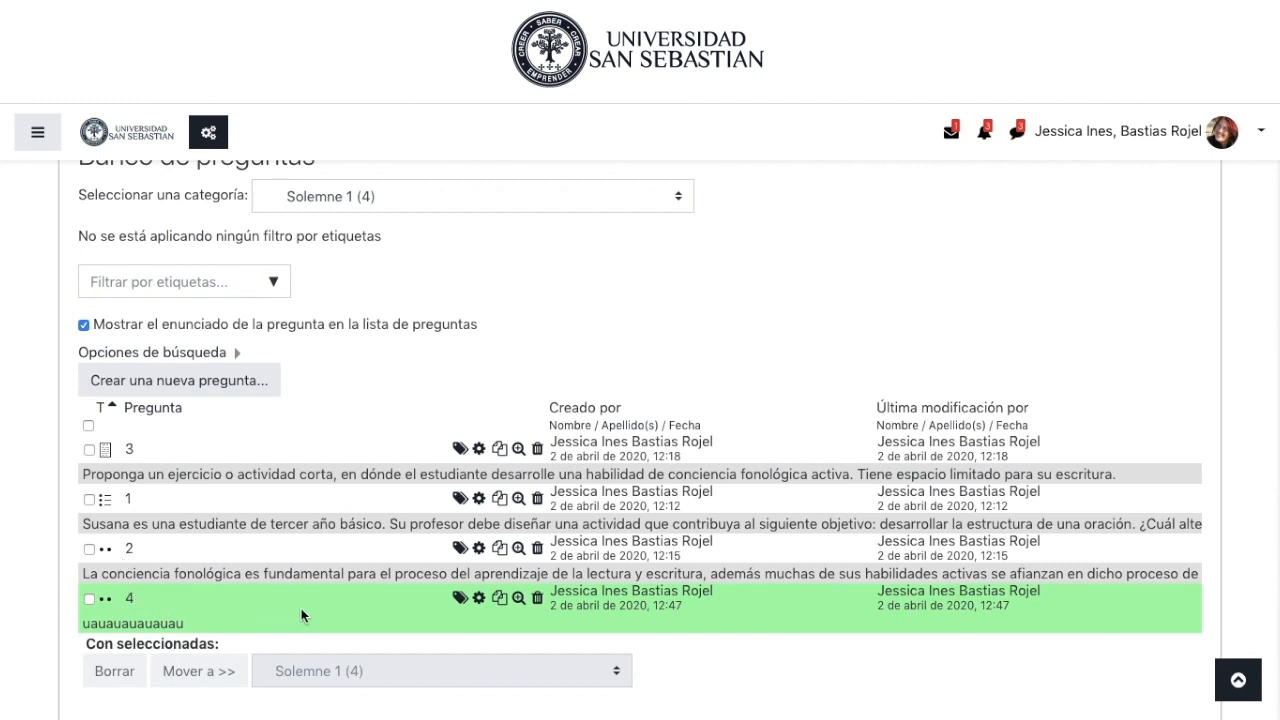
Preview question 4 with the correct answer filled in and close the preview.
left_click(519, 598)
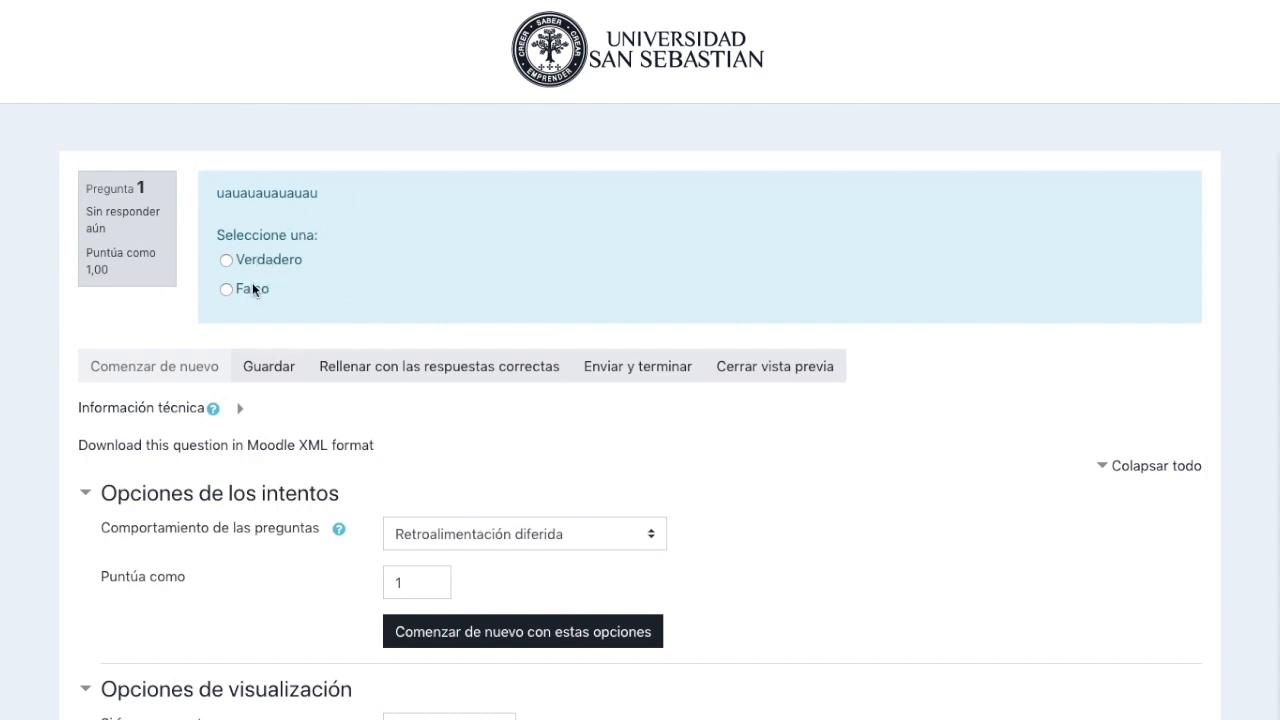
left_click(380, 372)
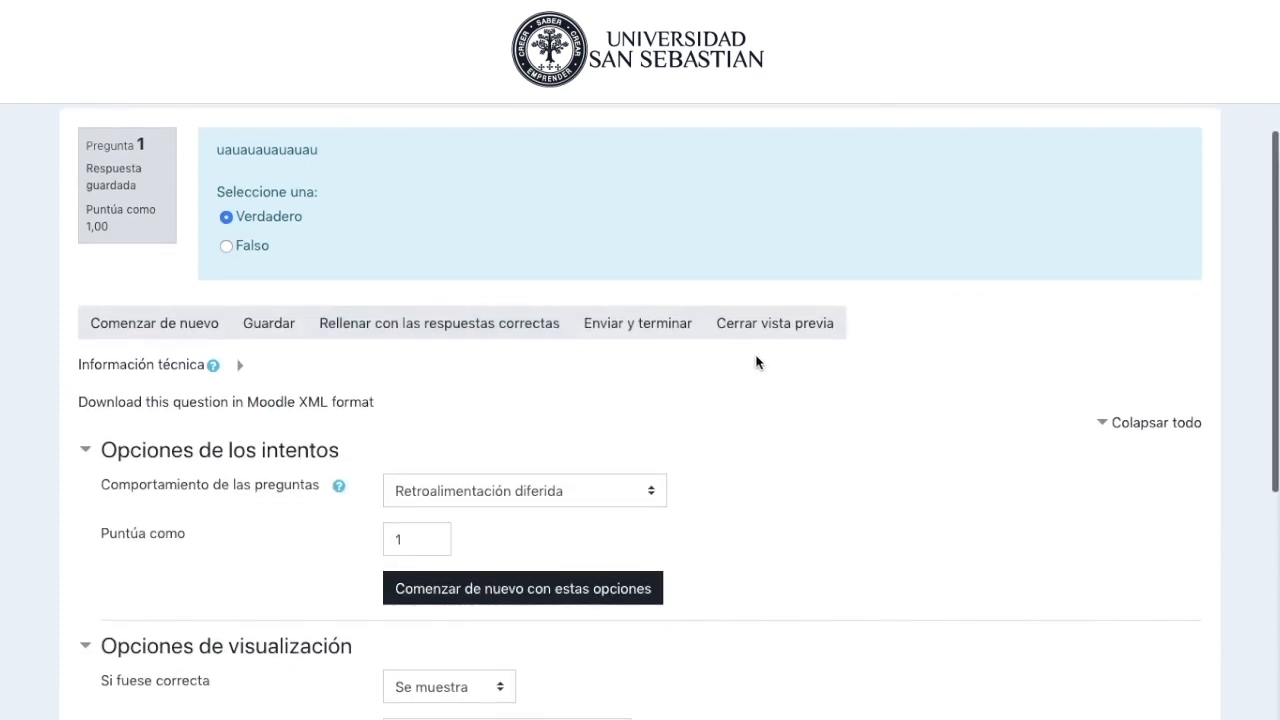
left_click(760, 333)
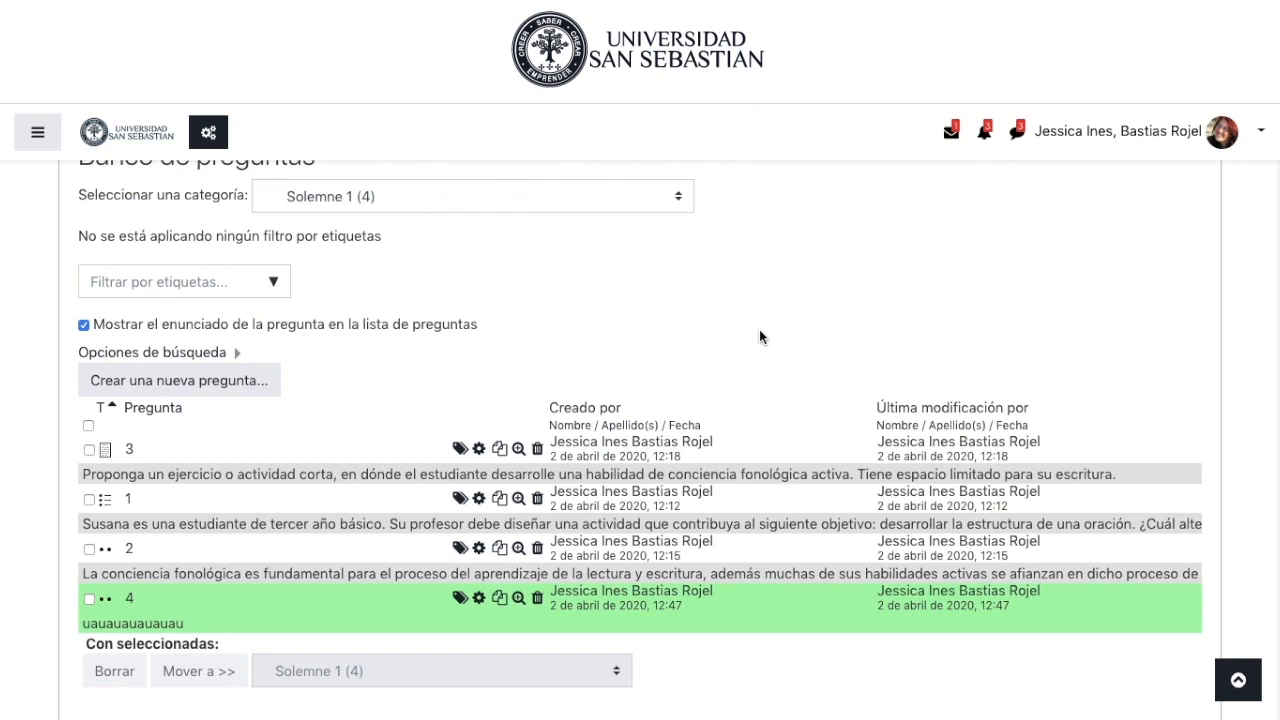
Preview question 3, the essay question on conciencia fonológica, and close the preview.
left_click(519, 449)
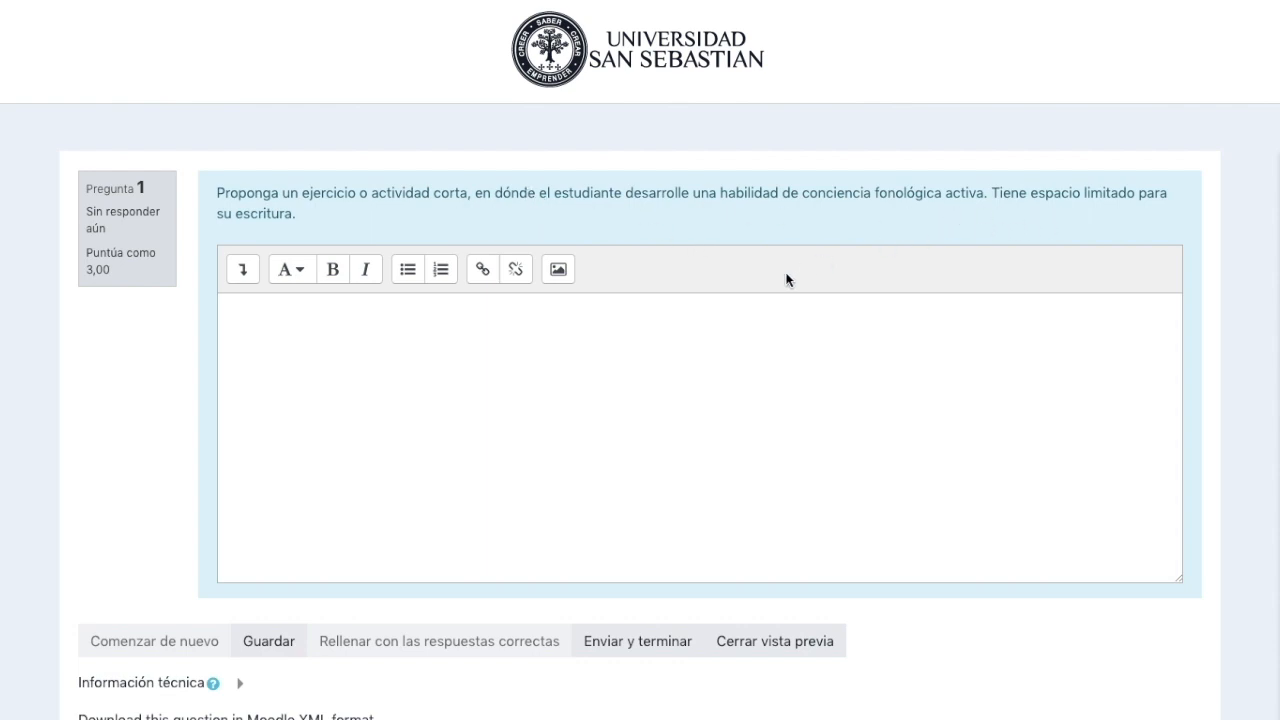
scroll(634, 431, "down", 3)
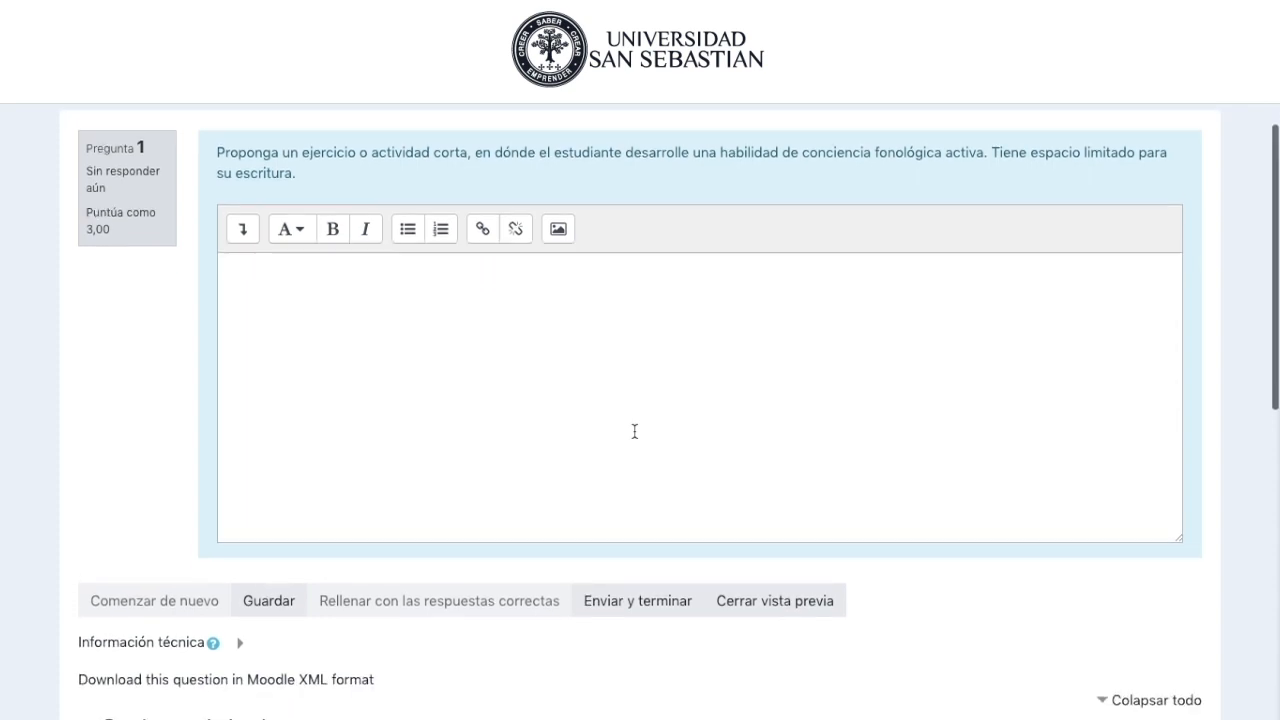
left_click(735, 523)
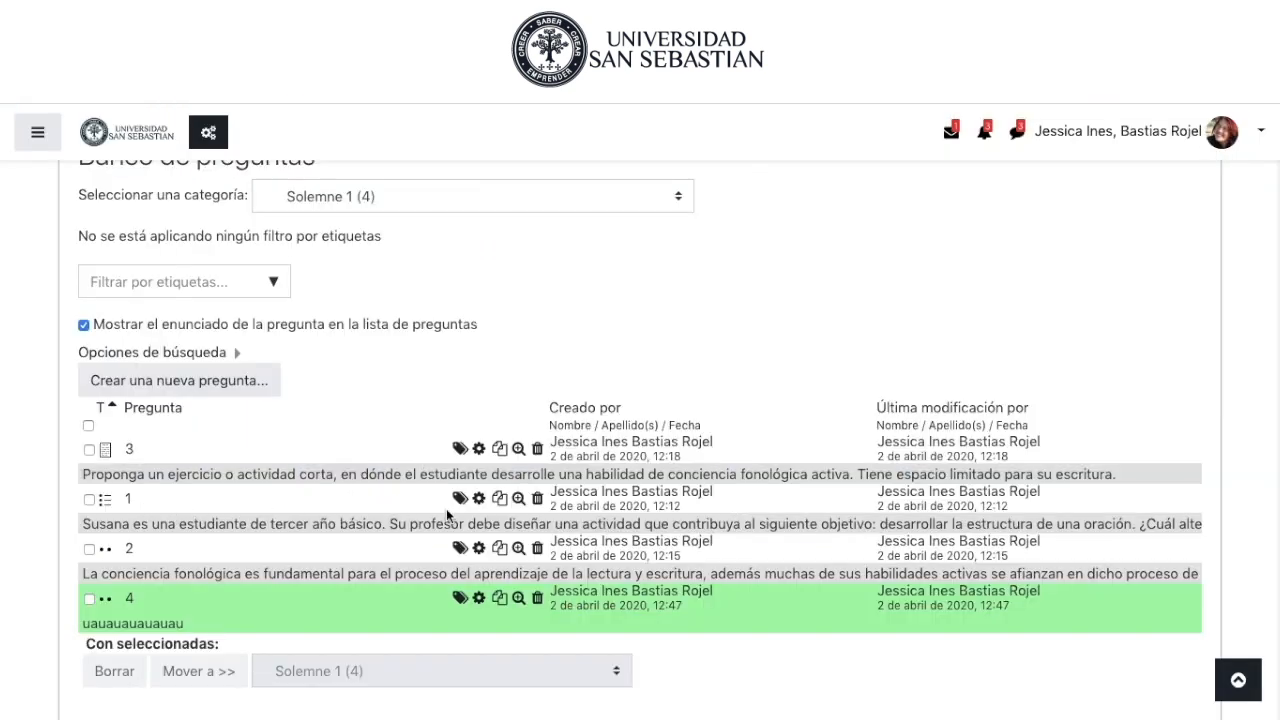
Preview question 1, the multiple-choice question, with its correct answer filled in and close the preview.
left_click(518, 498)
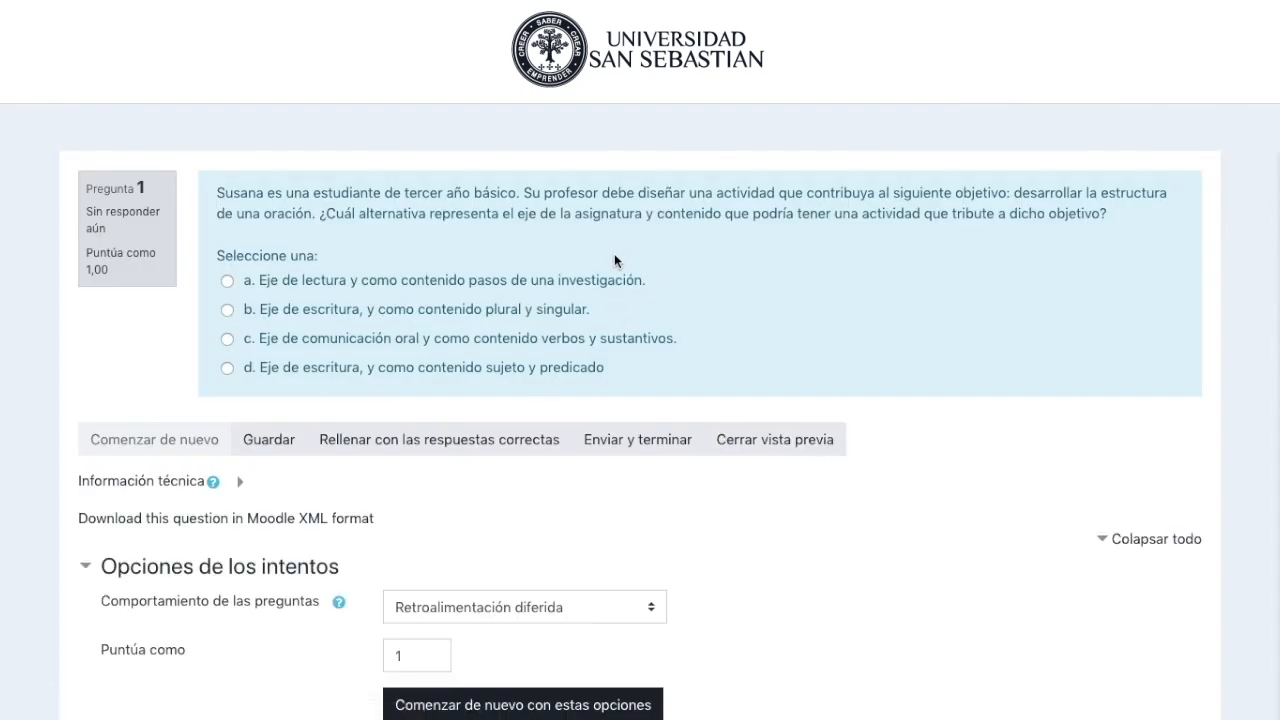
left_click(492, 441)
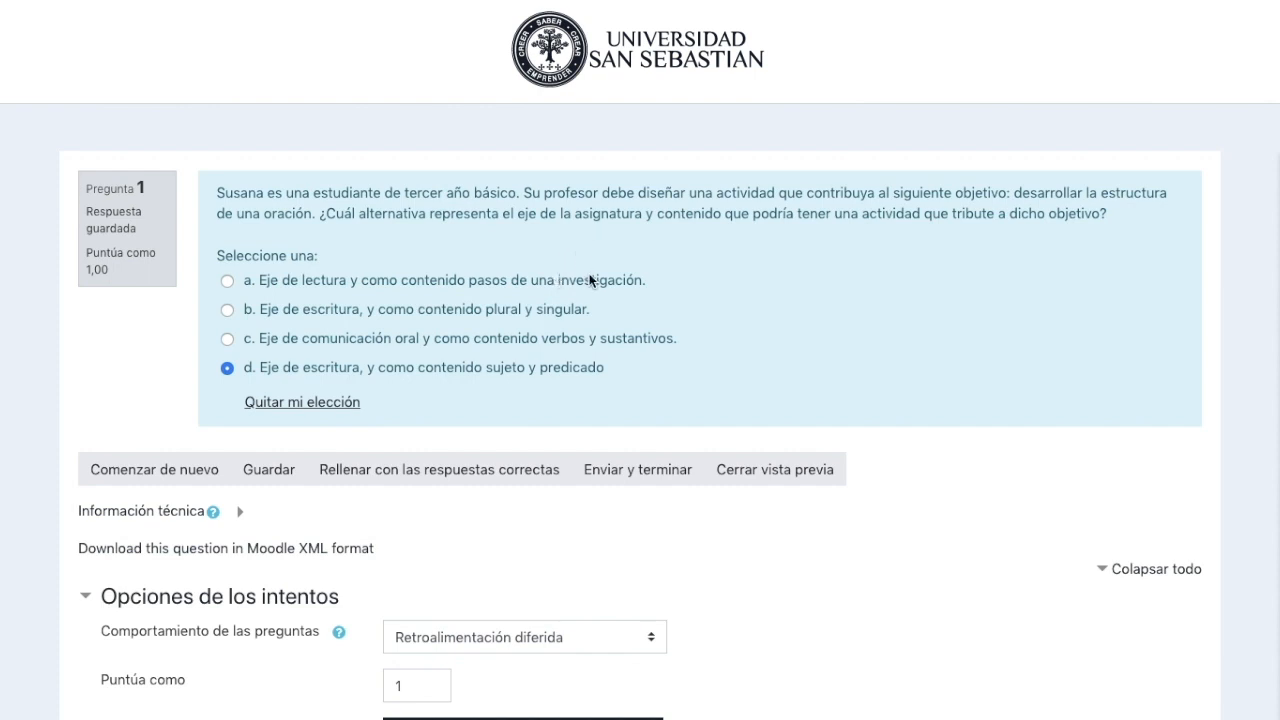
left_click(740, 468)
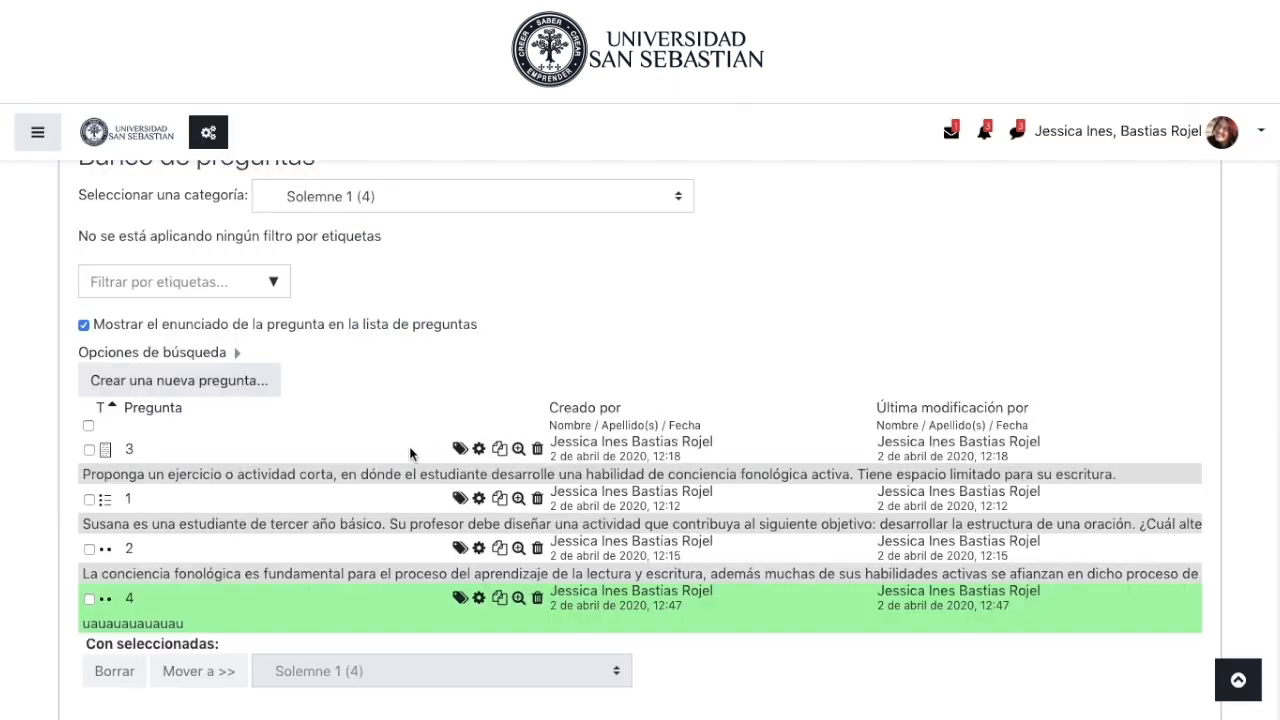
Return to the course UGD_202010_PEDI1040_11748_--_R and enable editing in its EVALUACIONES section.
scroll(339, 357, "up", 1)
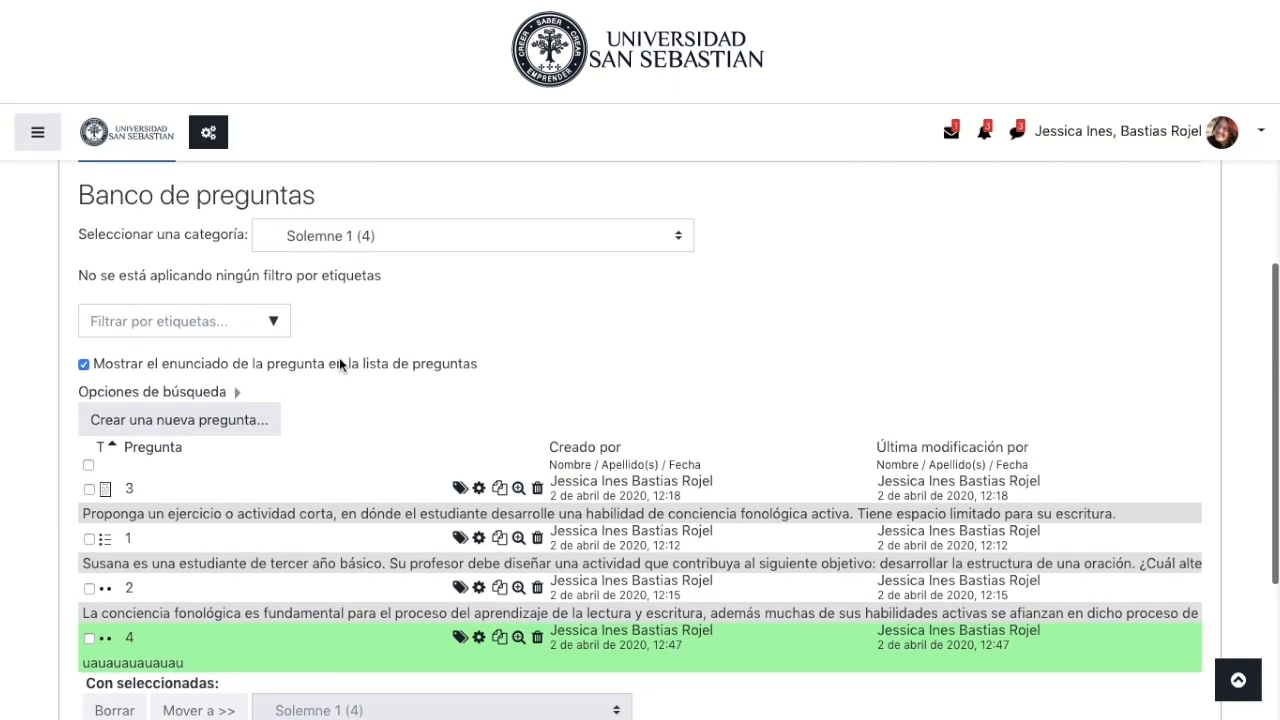
scroll(267, 409, "up", 1)
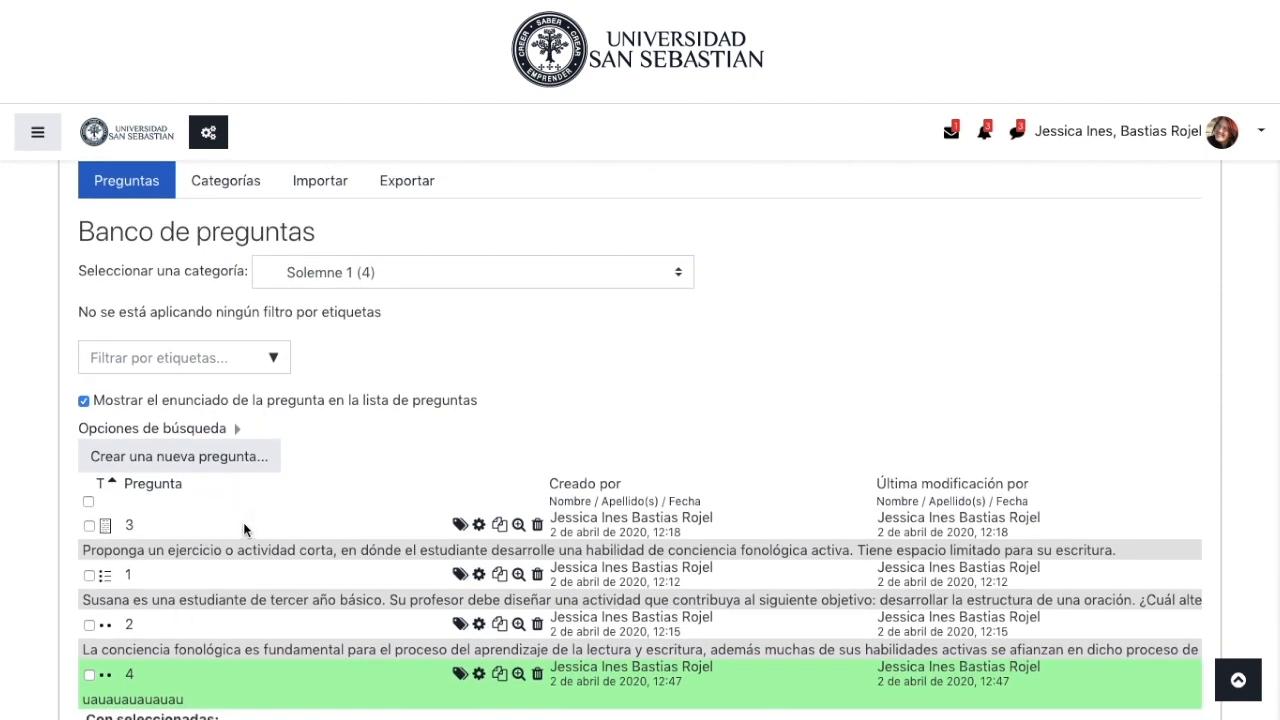
scroll(243, 522, "up", 3)
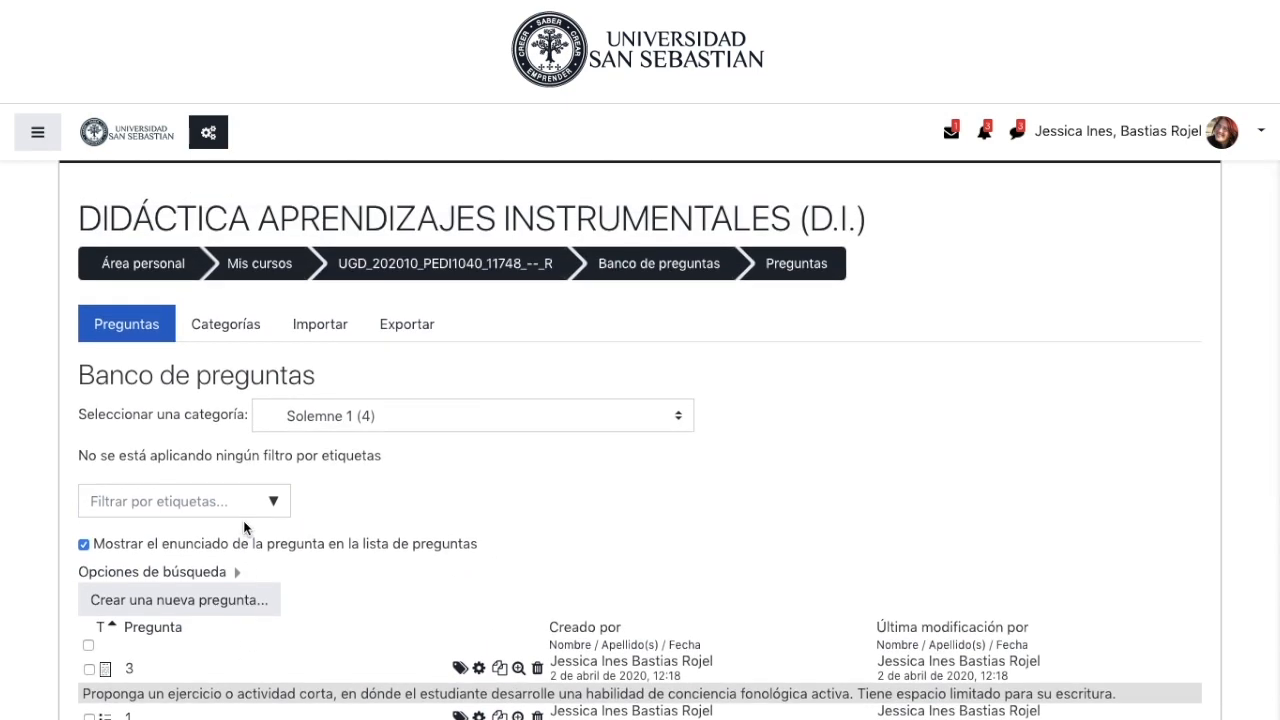
left_click(426, 272)
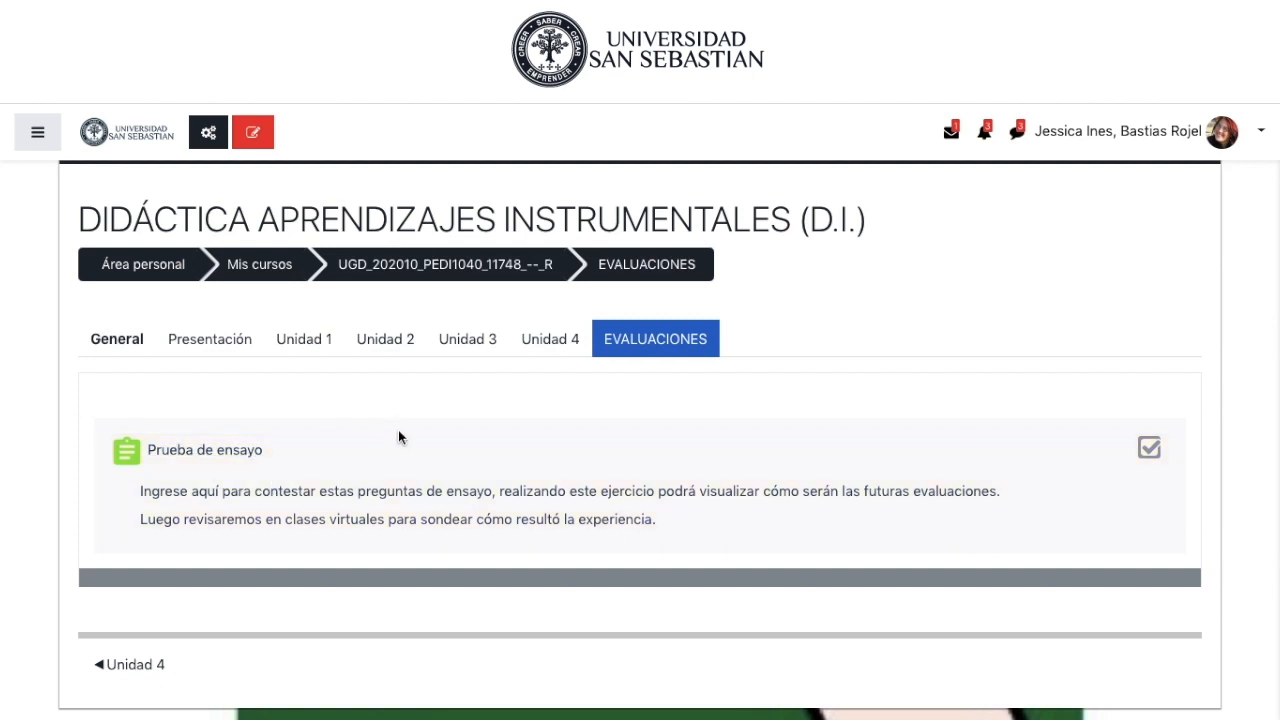
left_click(266, 146)
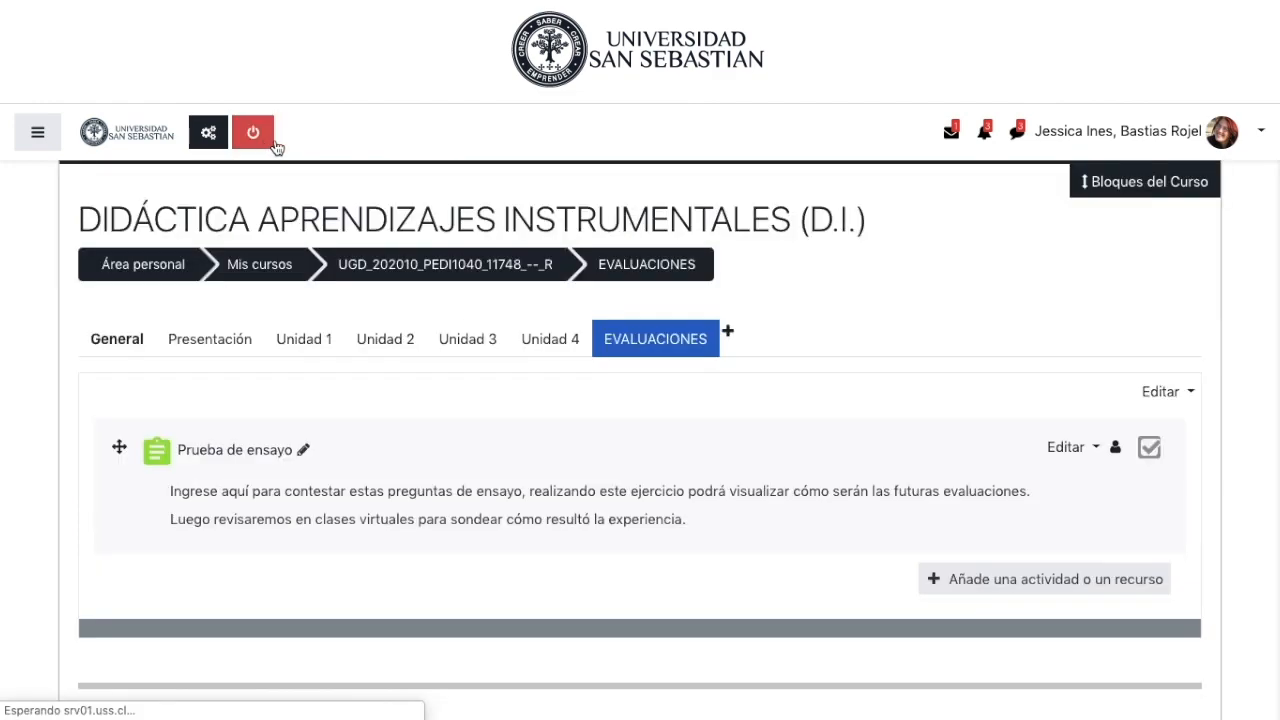
Add a new Cuestionario activity to the EVALUACIONES section.
left_click(997, 582)
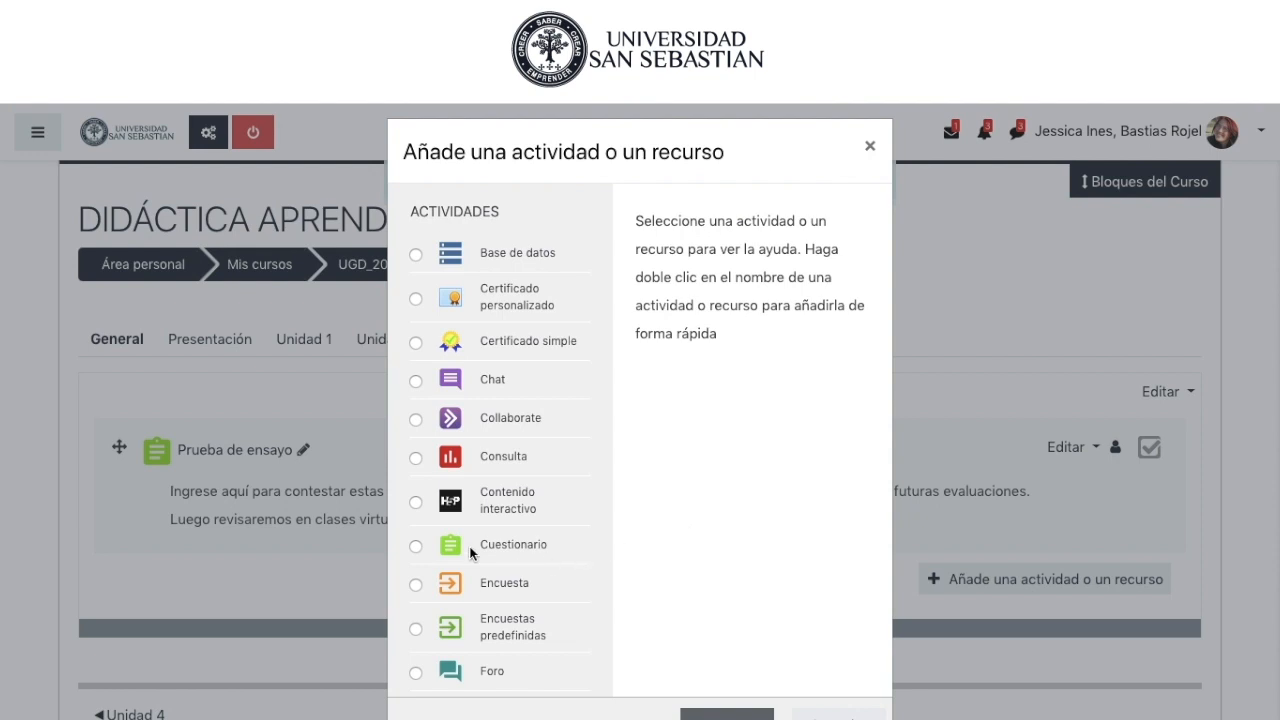
left_click(414, 548)
scroll(665, 604, "down", 1)
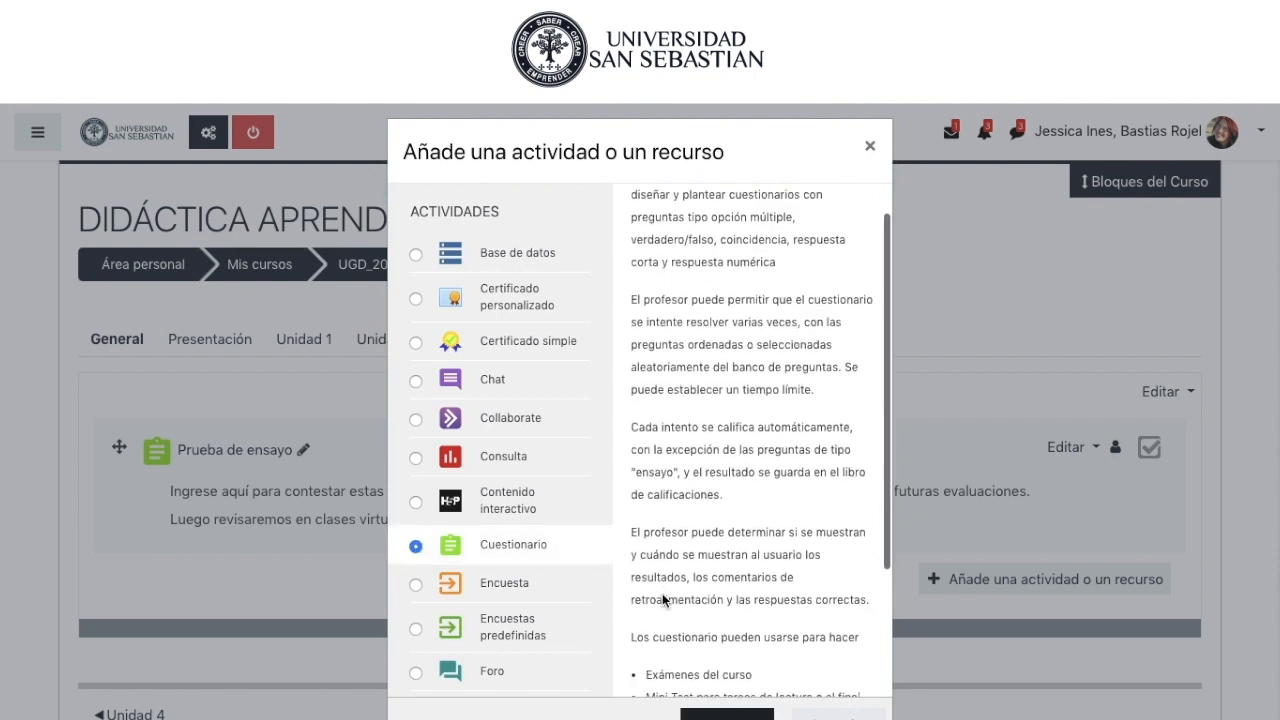
left_click(708, 716)
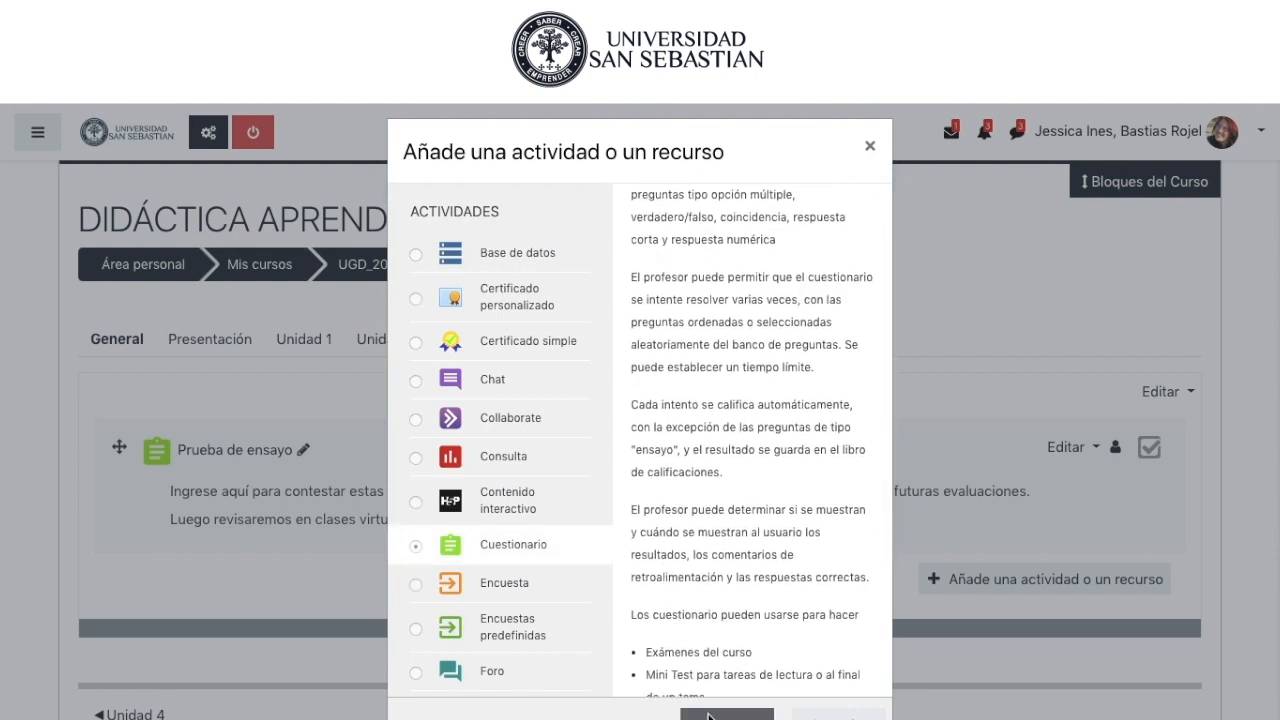
Name the quiz "Solemne I", enter "jejajijagfe s" as its description and have the description shown on the course page.
scroll(709, 714, "down", 2)
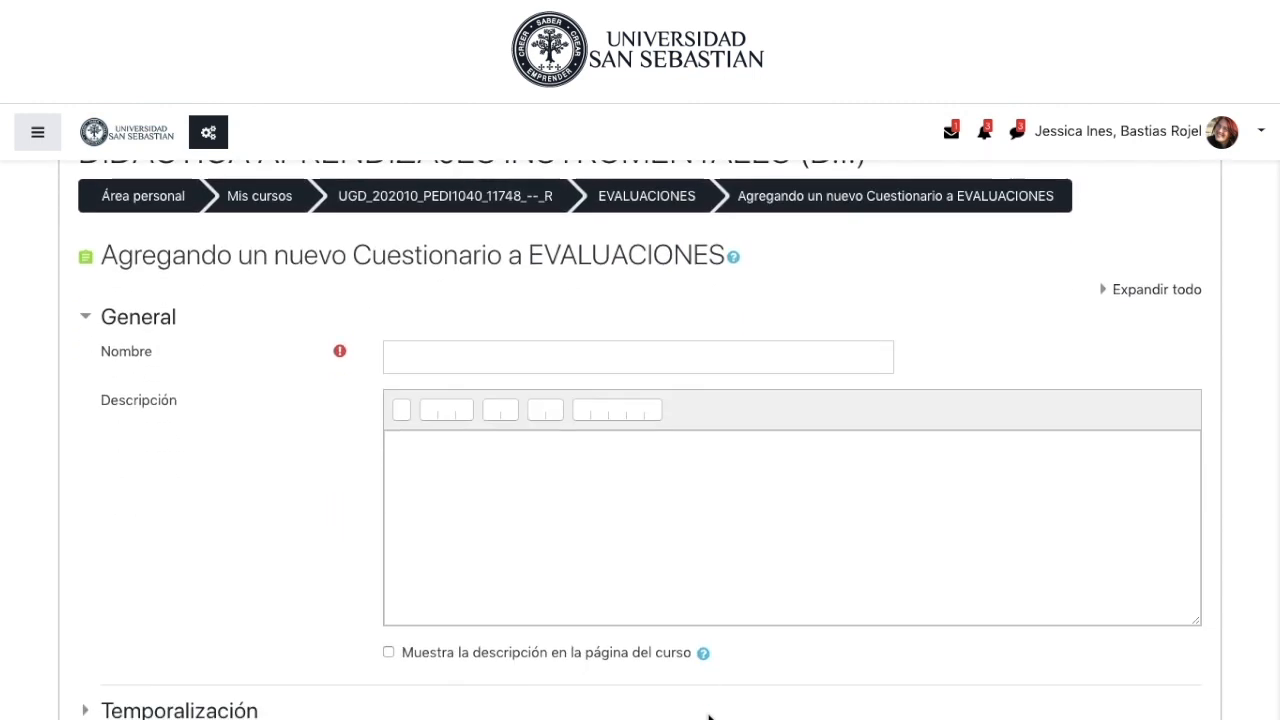
left_click(577, 346)
type("Solemne ")
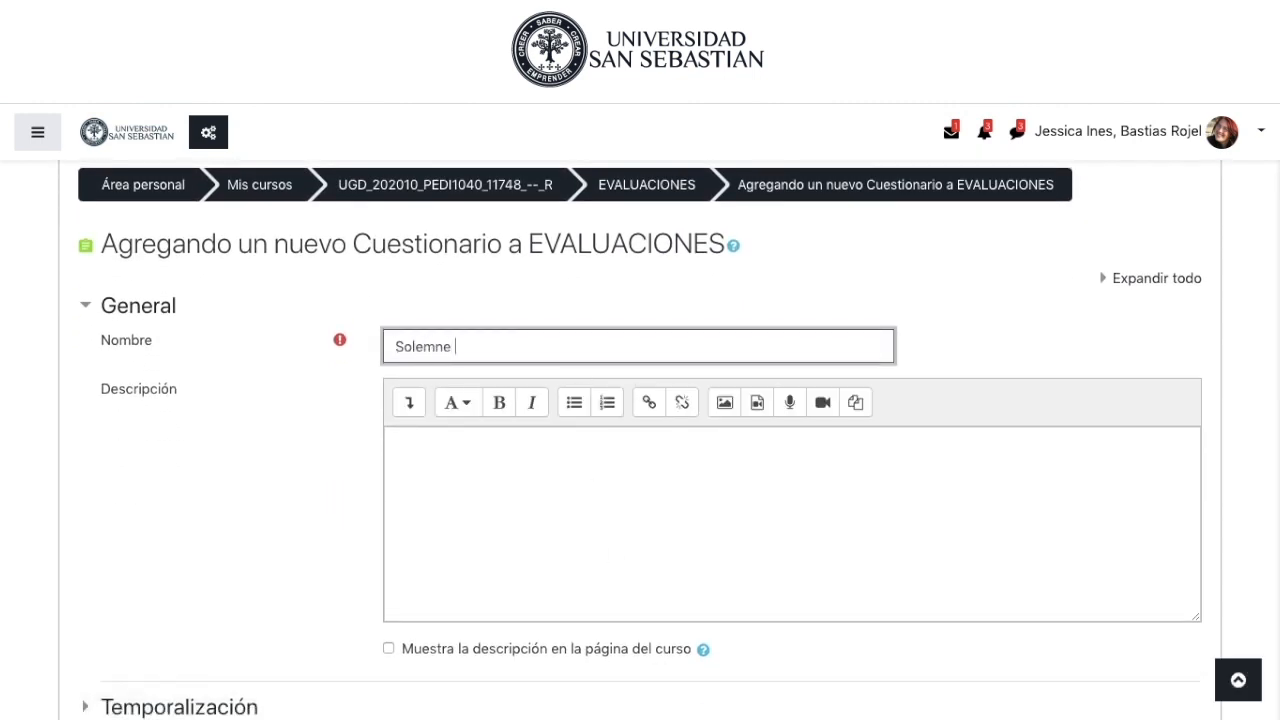
type("I")
left_click(508, 465)
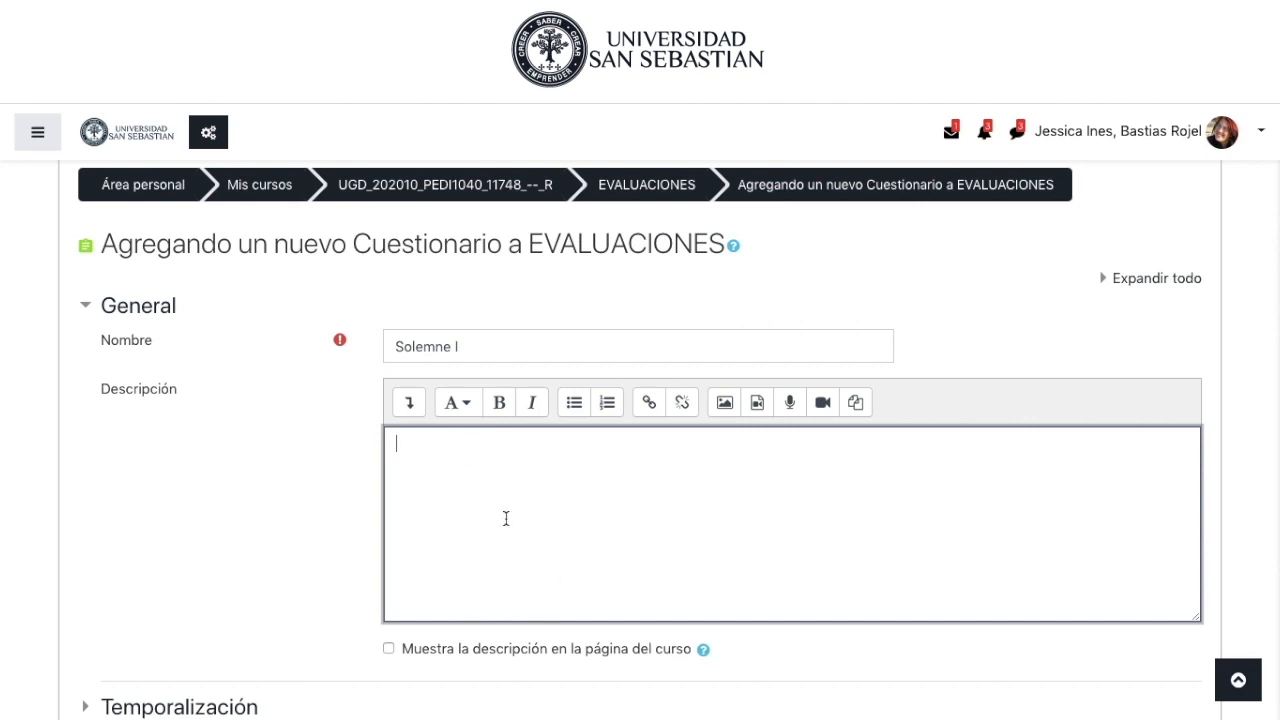
scroll(486, 476, "down", 1)
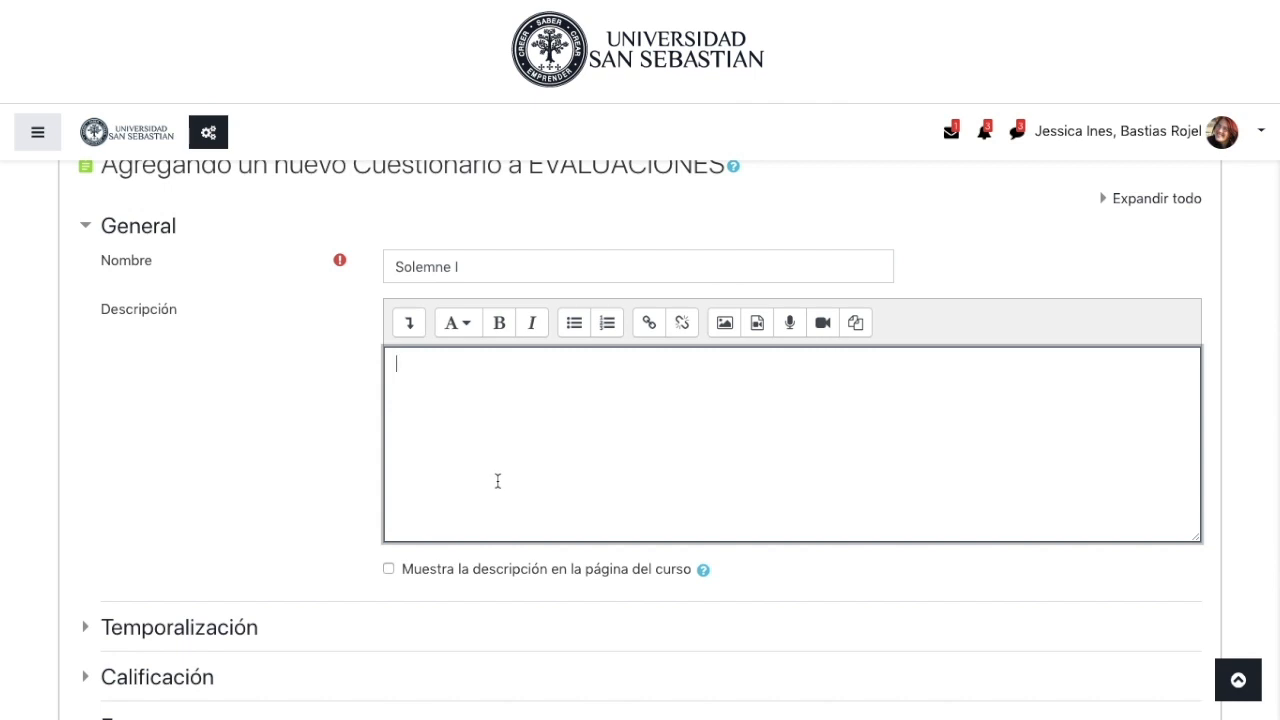
scroll(497, 481, "down", 1)
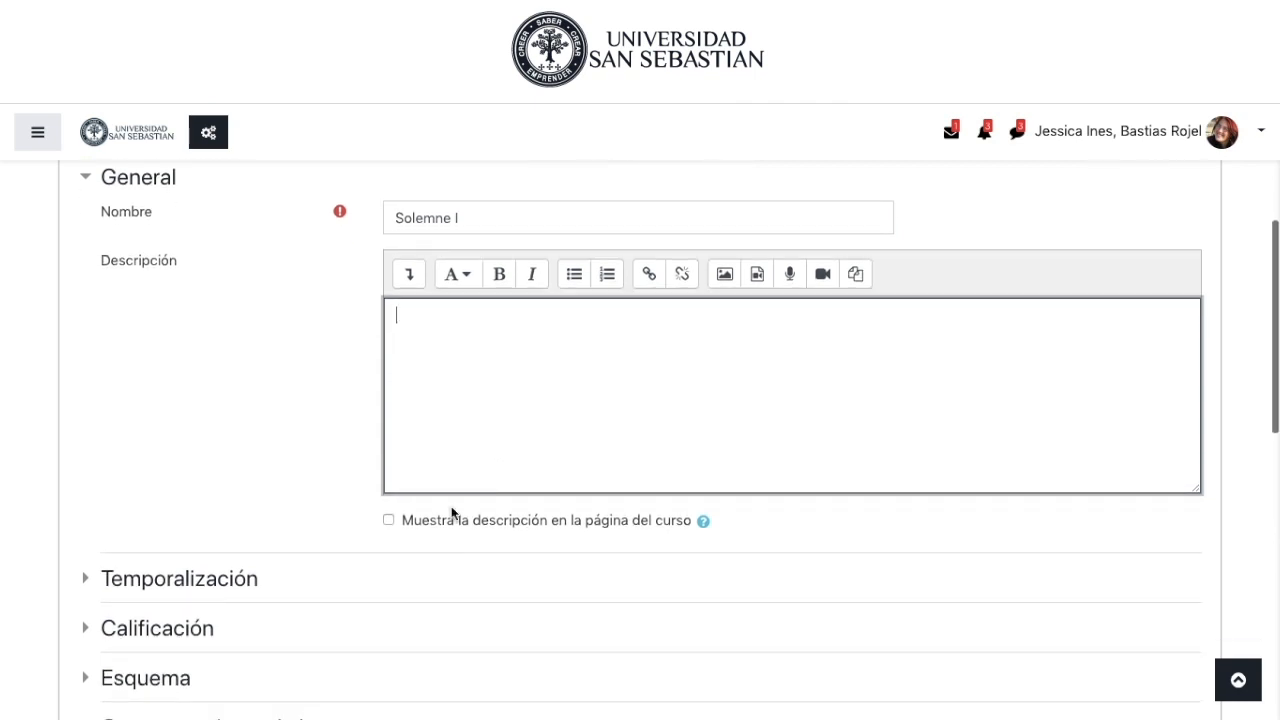
type("jejajijagfe s")
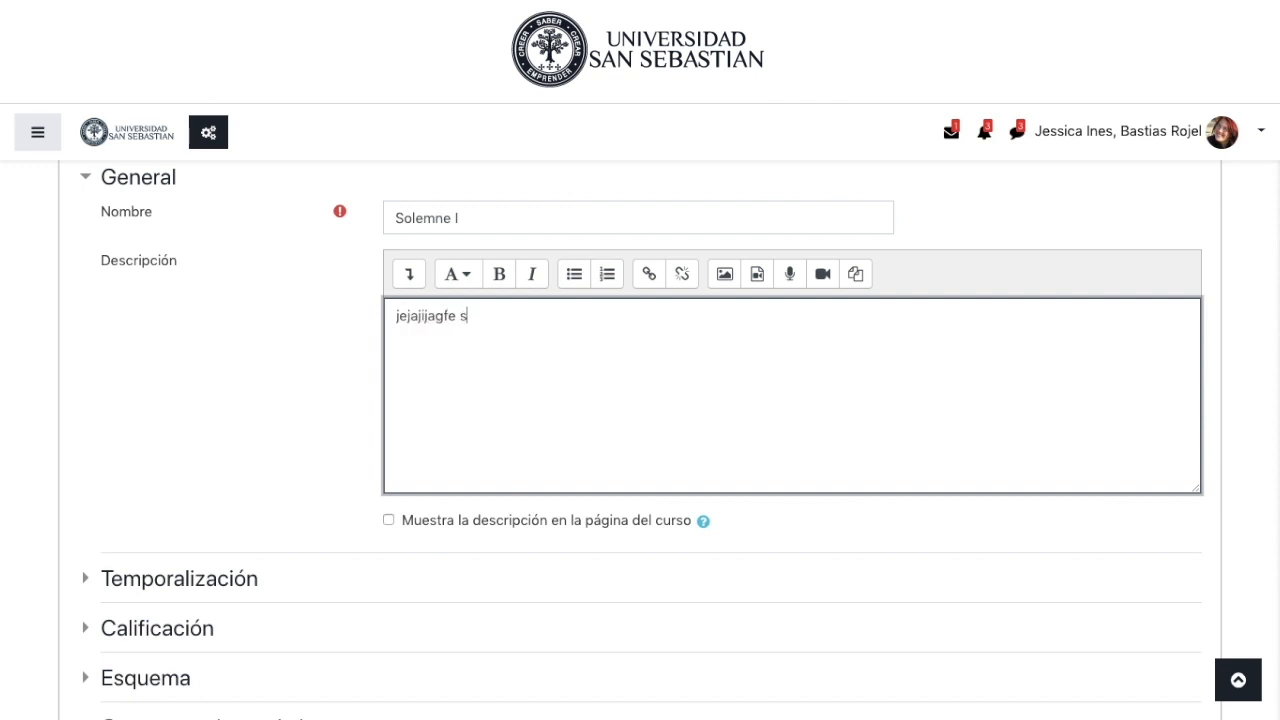
left_click(388, 521)
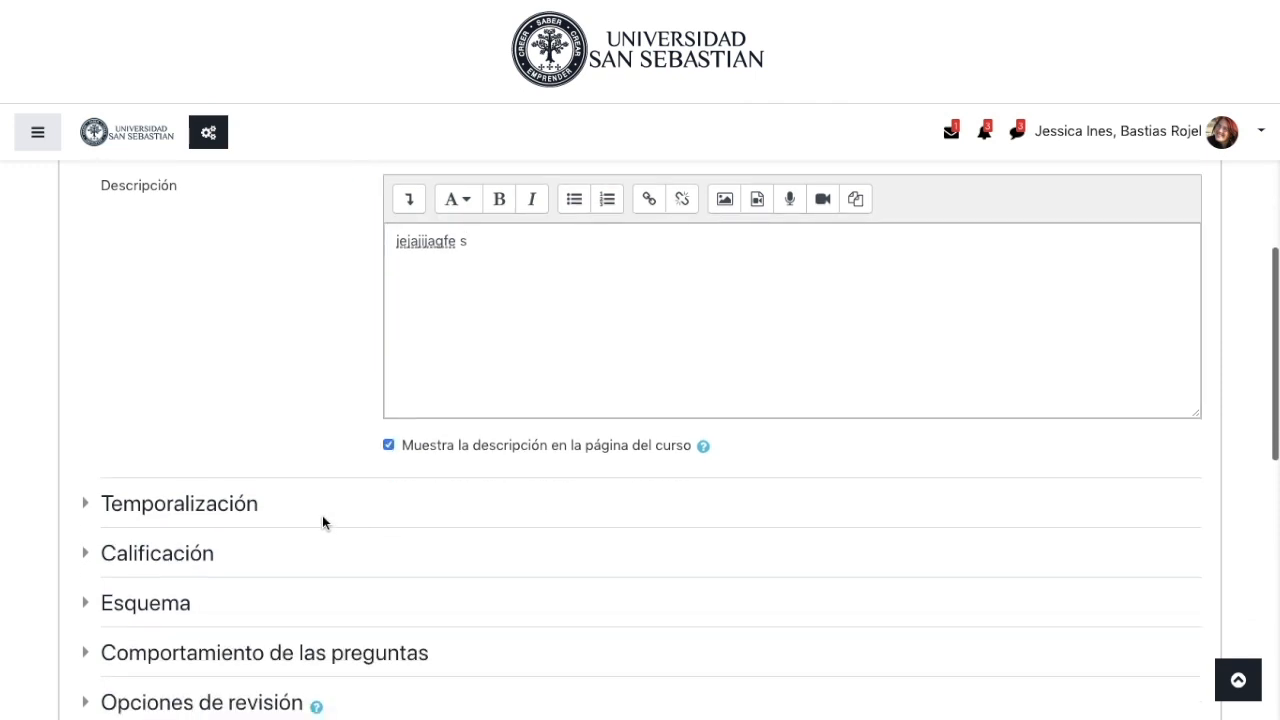
Enable the quiz's opening date under Temporalización and set it to 3 abril 2020 at 10:00.
left_click(240, 514)
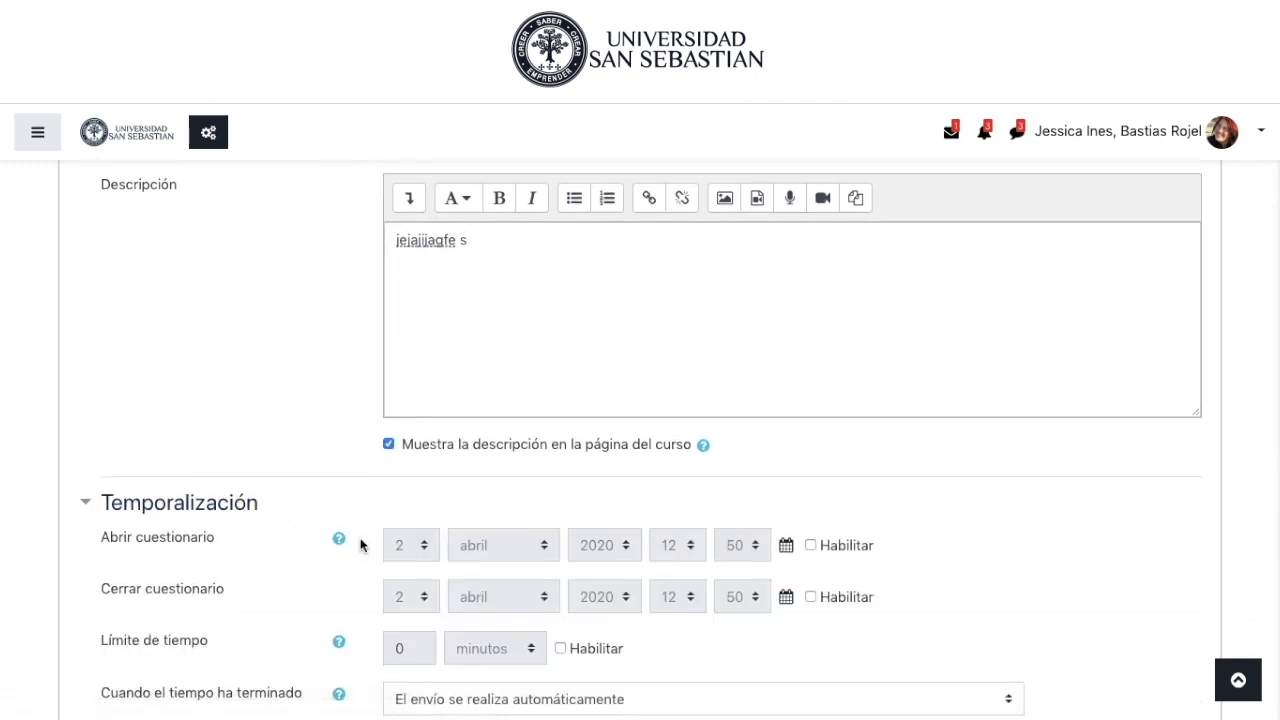
scroll(360, 543, "down", 1)
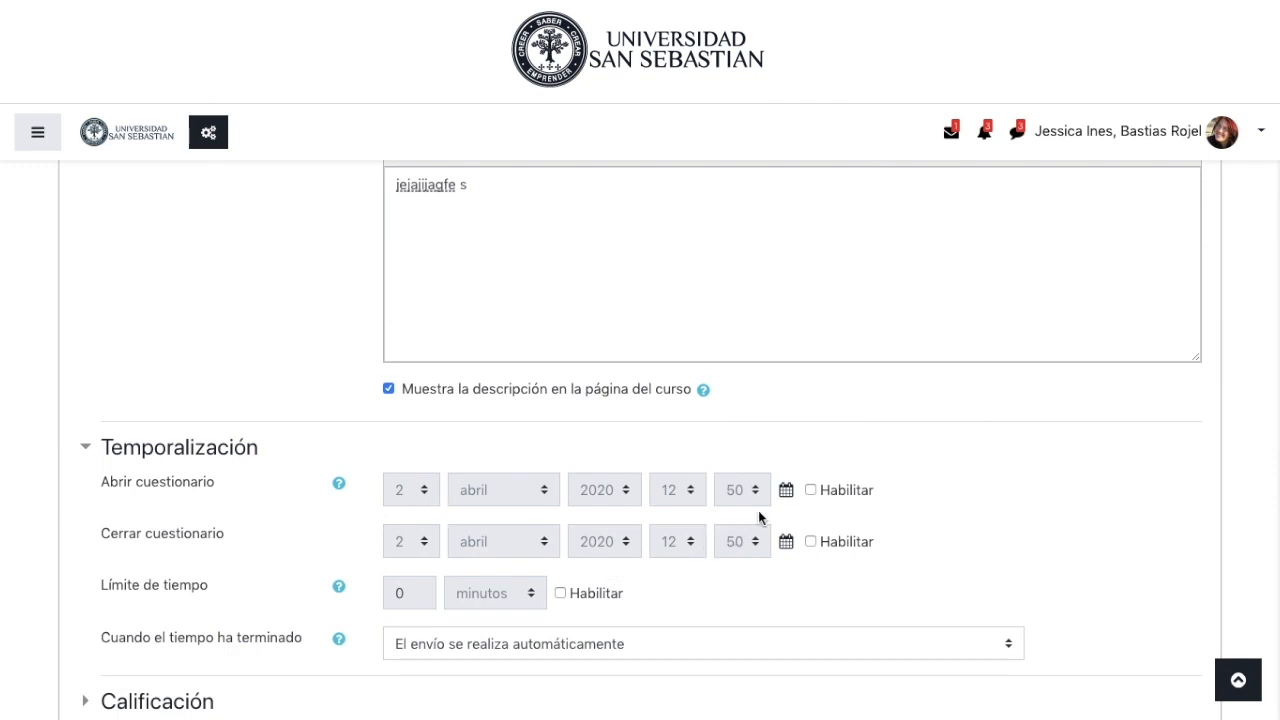
left_click(811, 491)
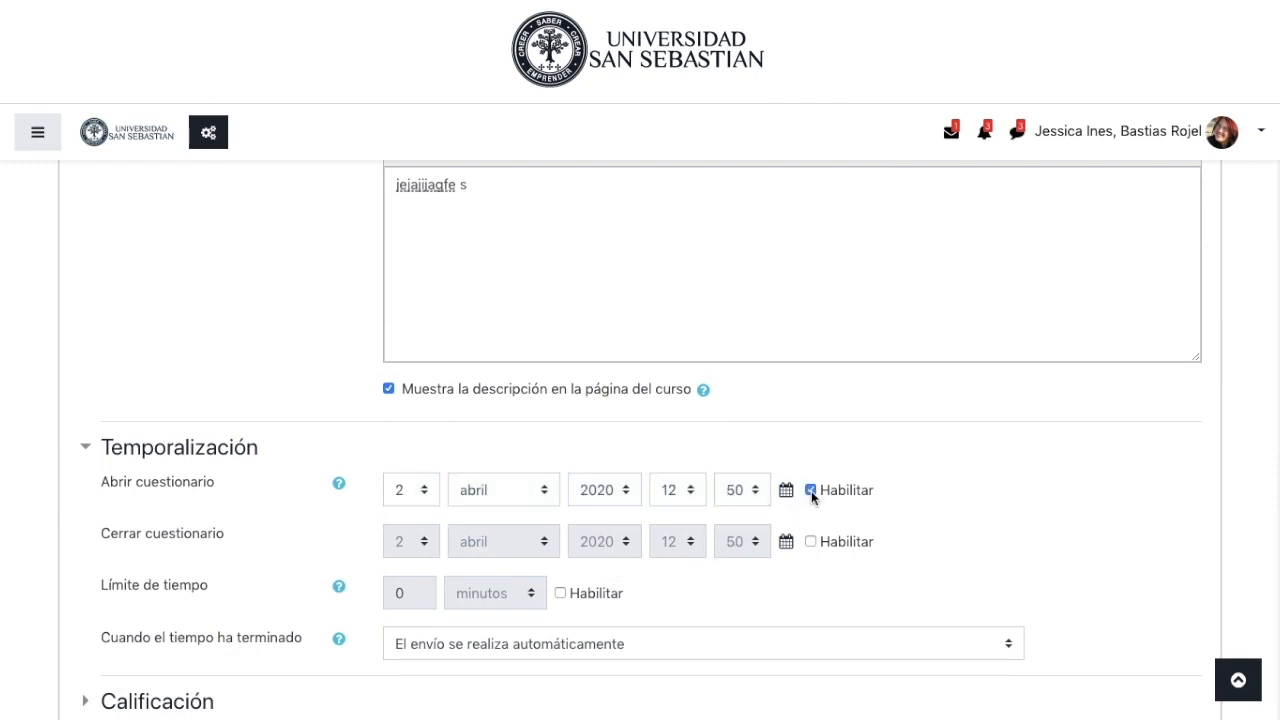
left_click(423, 490)
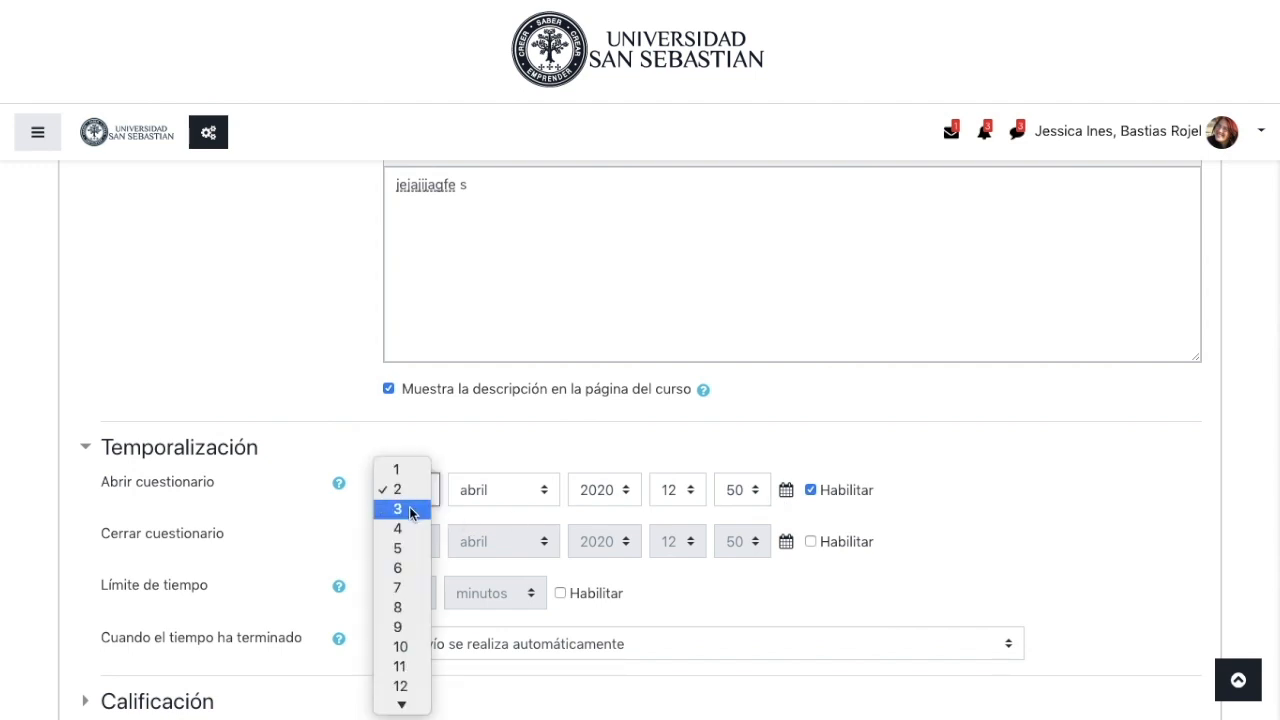
left_click(409, 507)
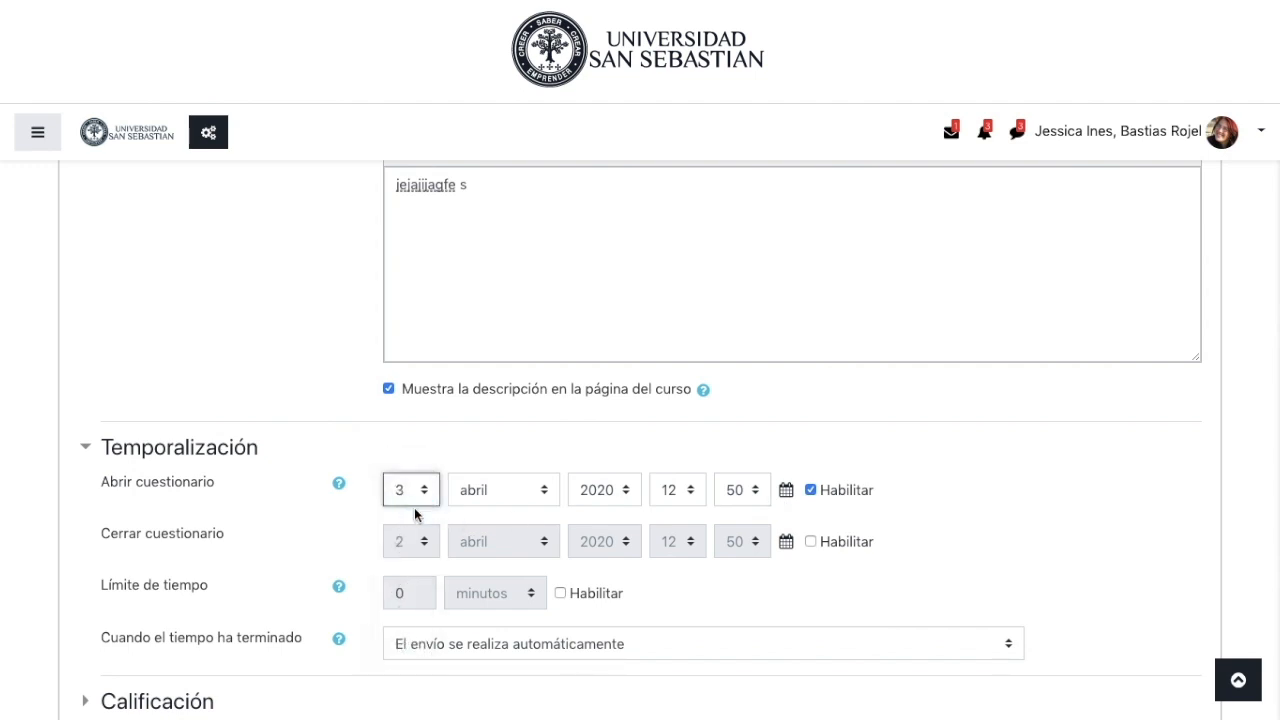
left_click(686, 492)
left_click(683, 449)
left_click(757, 491)
scroll(757, 152, "up", 10)
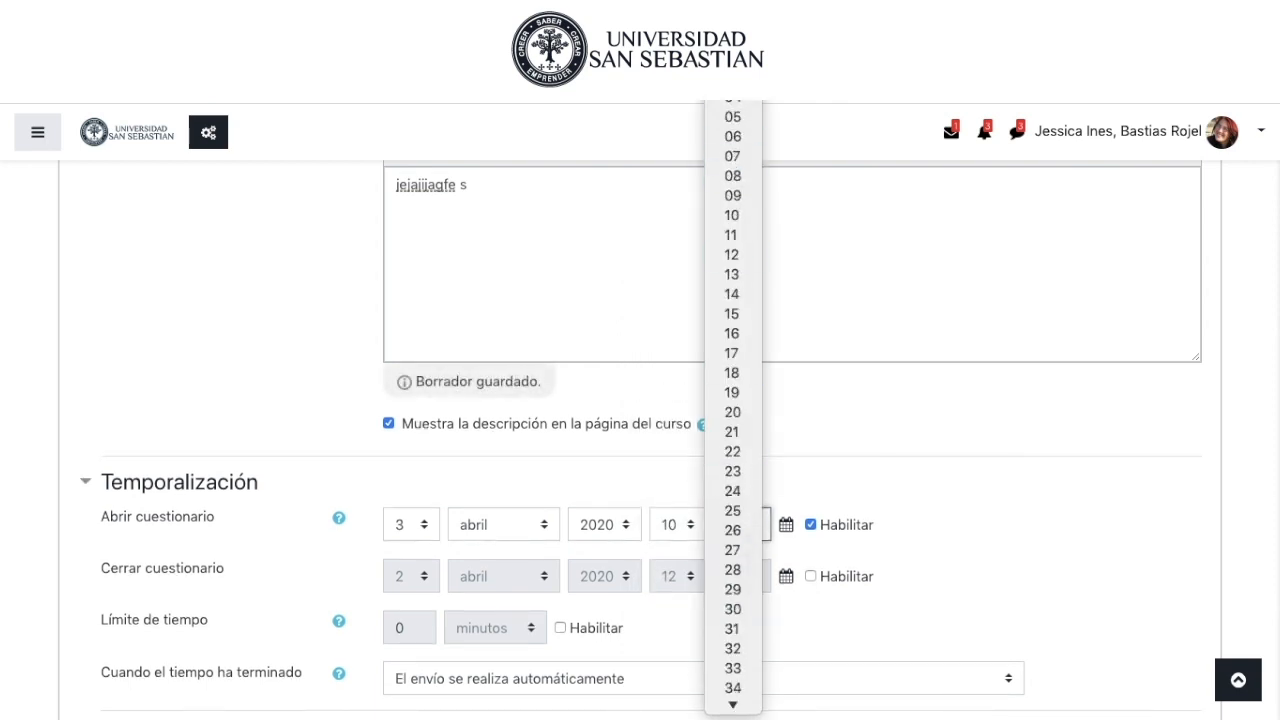
left_click(734, 19)
Enable the quiz's closing date and set it to 3 abril 2020 at 18:00.
left_click(812, 576)
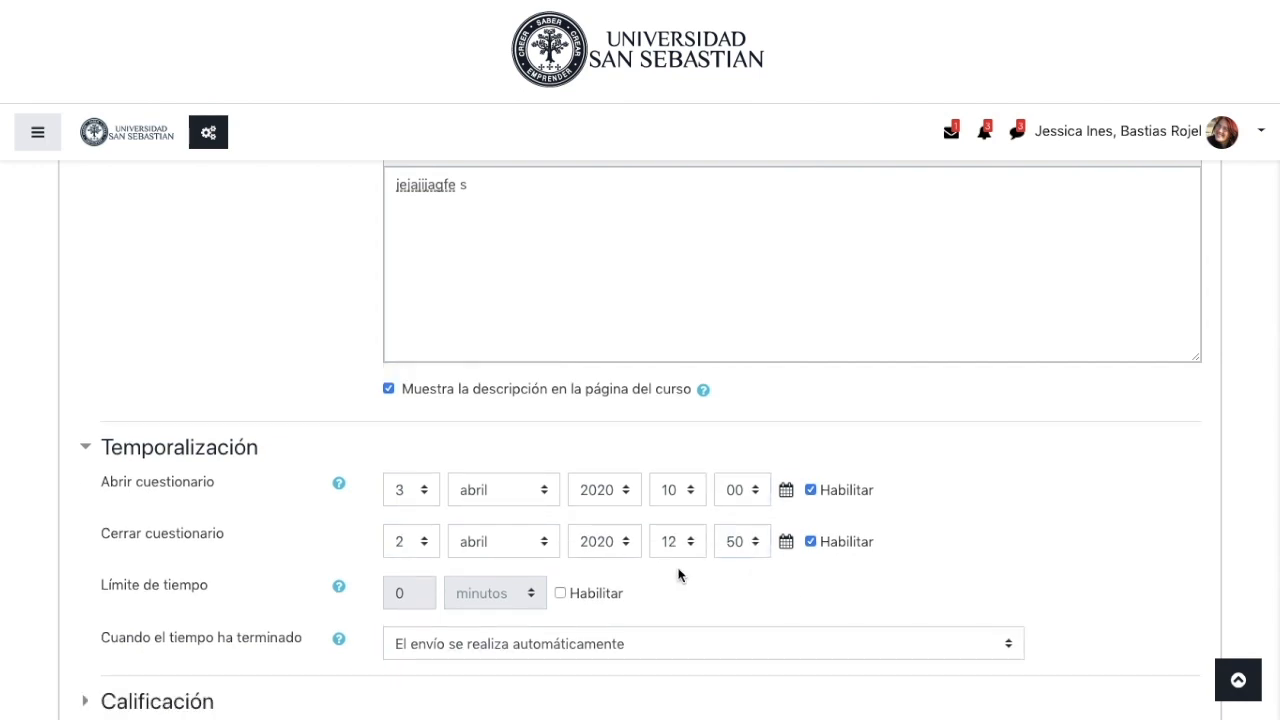
left_click(425, 543)
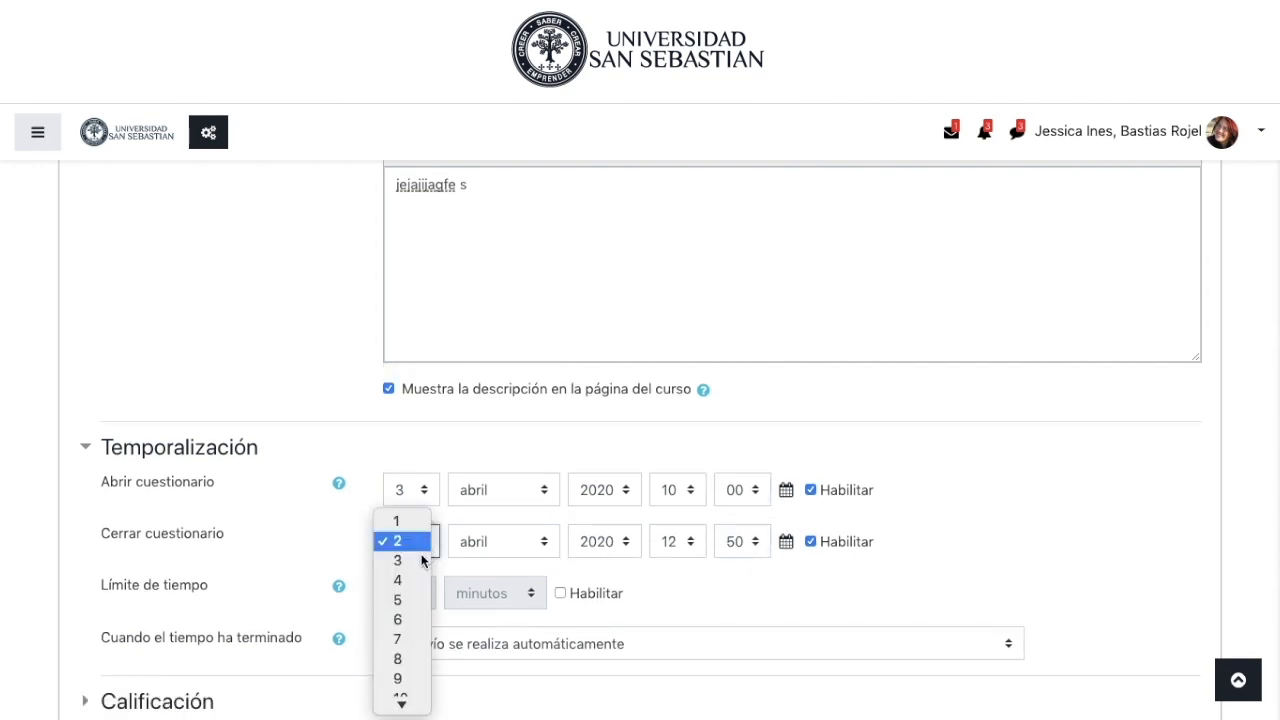
left_click(414, 560)
left_click(693, 544)
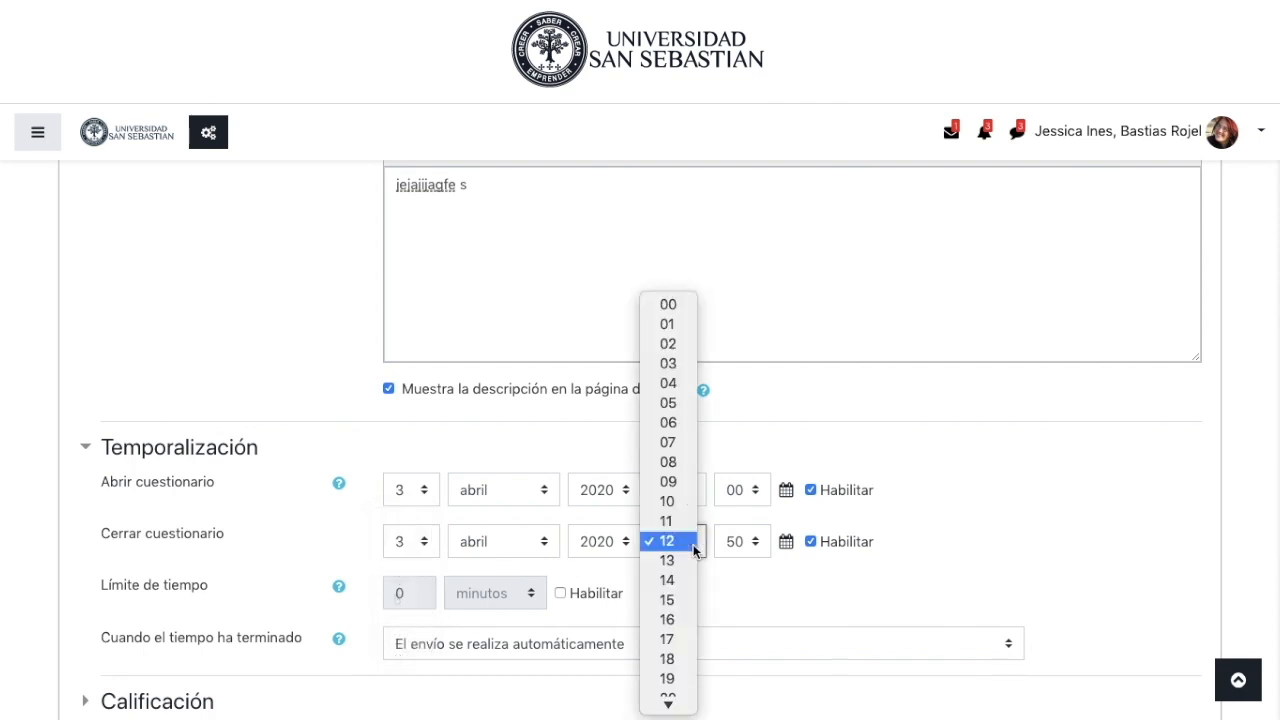
left_click(668, 659)
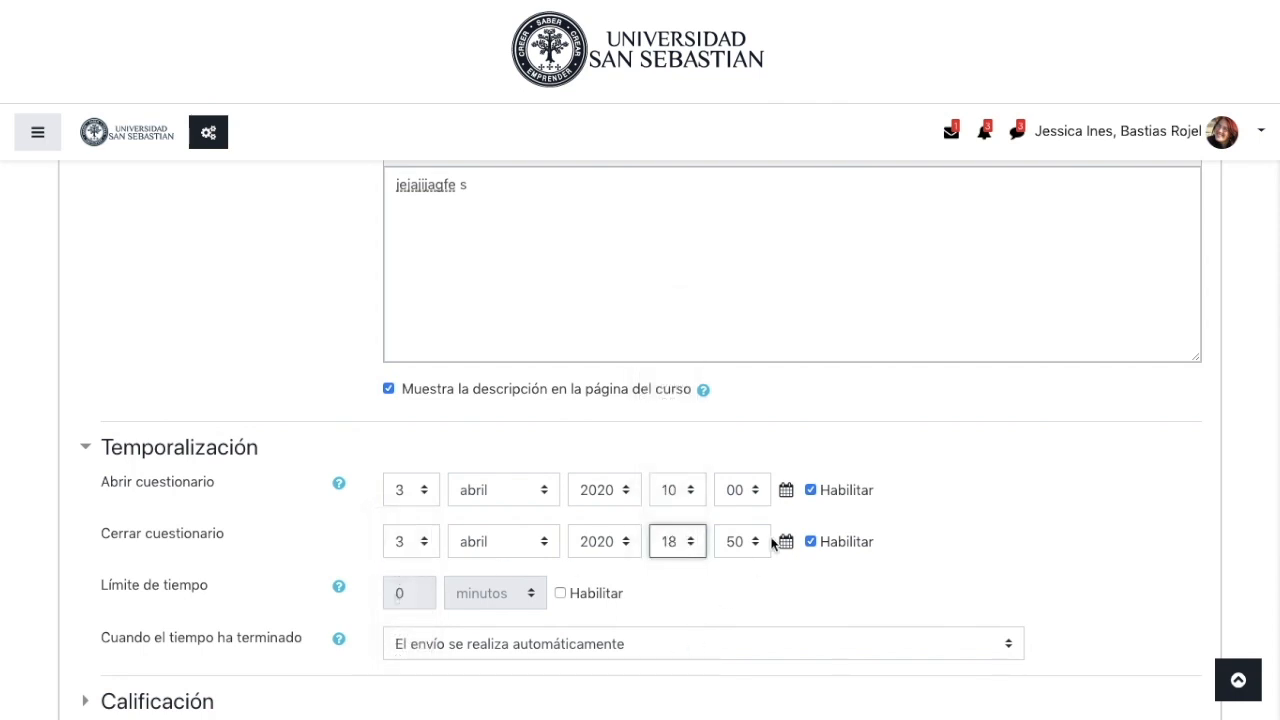
left_click(758, 545)
scroll(733, 297, "up", 5)
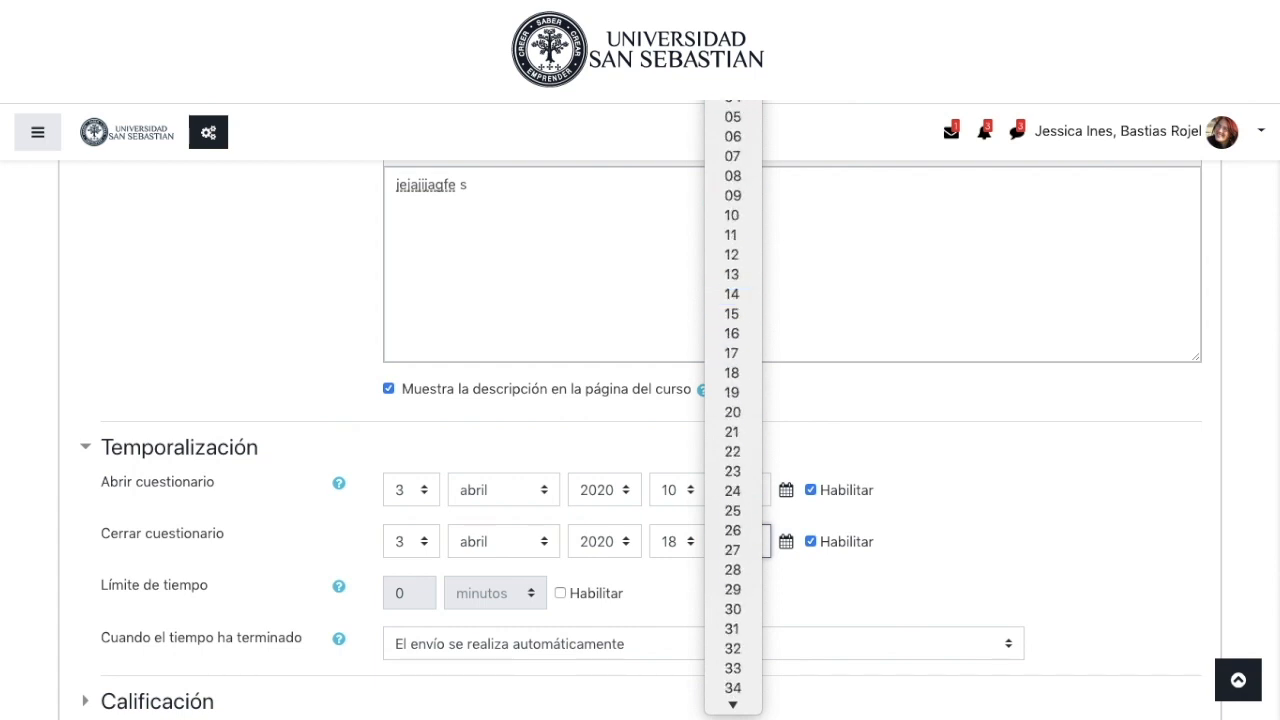
left_click(735, 19)
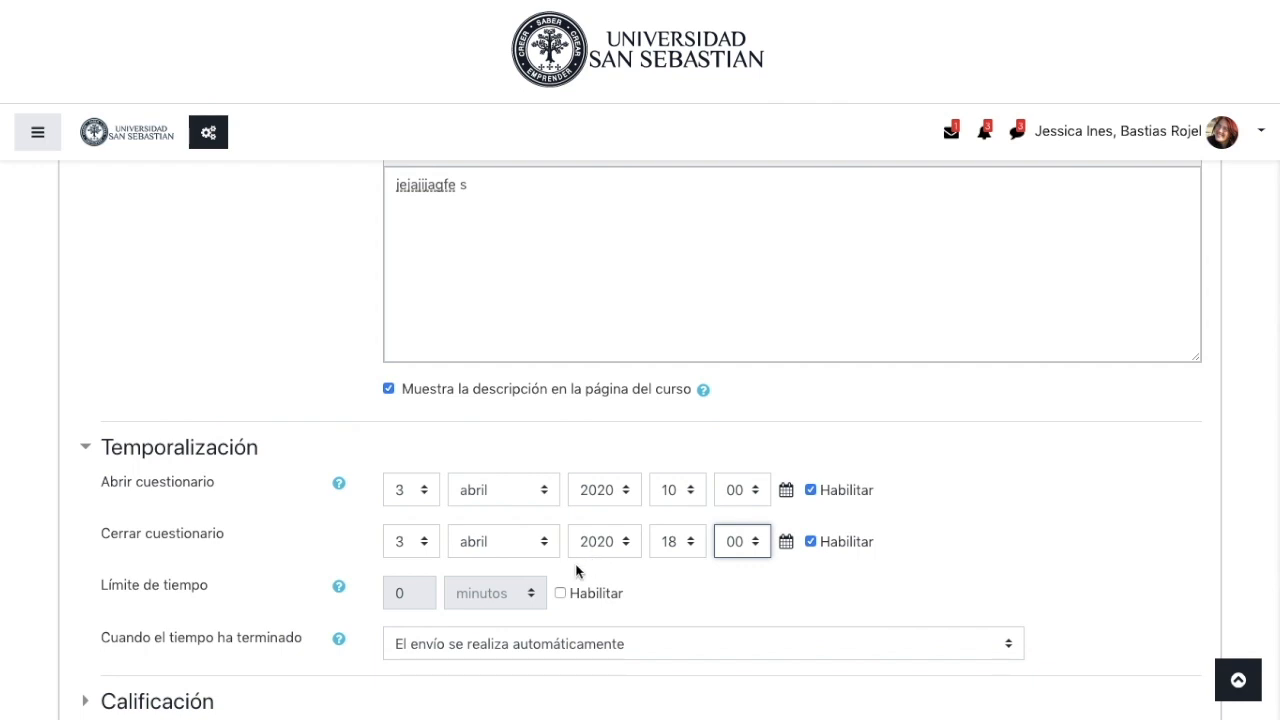
Enable the quiz's time limit and set it to 1,20 horas.
left_click(421, 600)
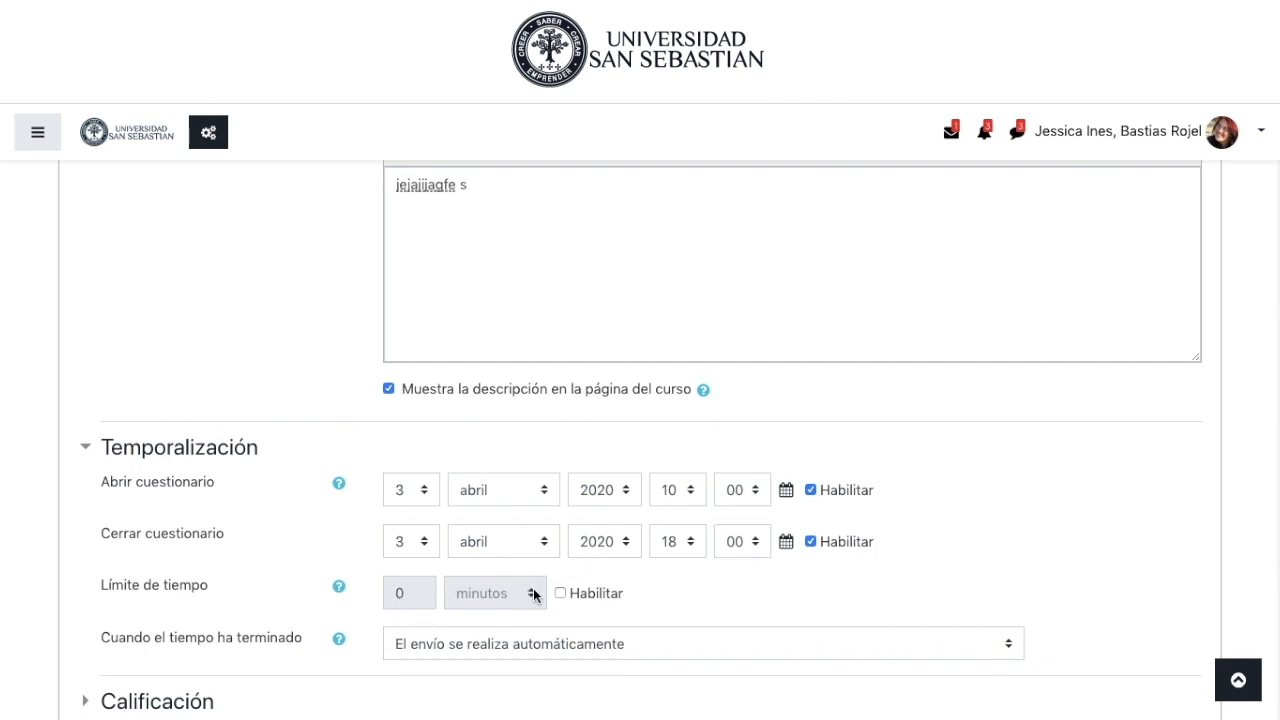
left_click(566, 593)
left_click(409, 595)
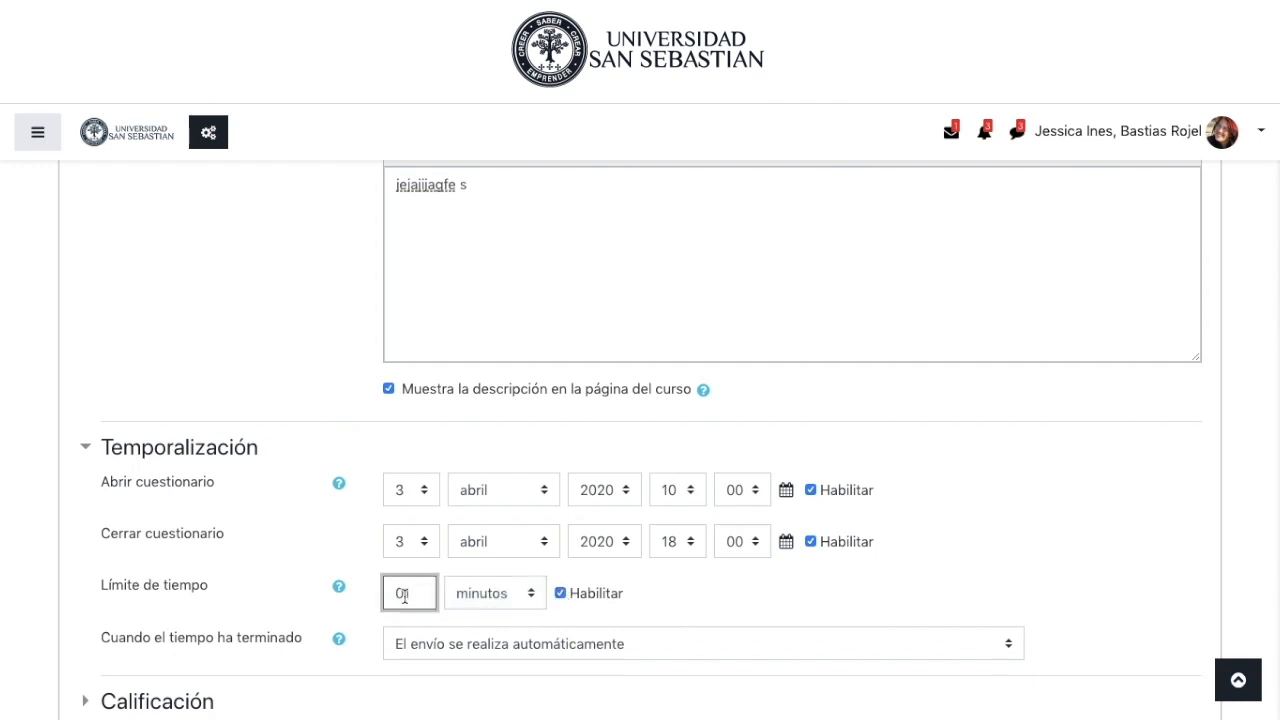
key("BackSpace")
type("1")
left_click(528, 600)
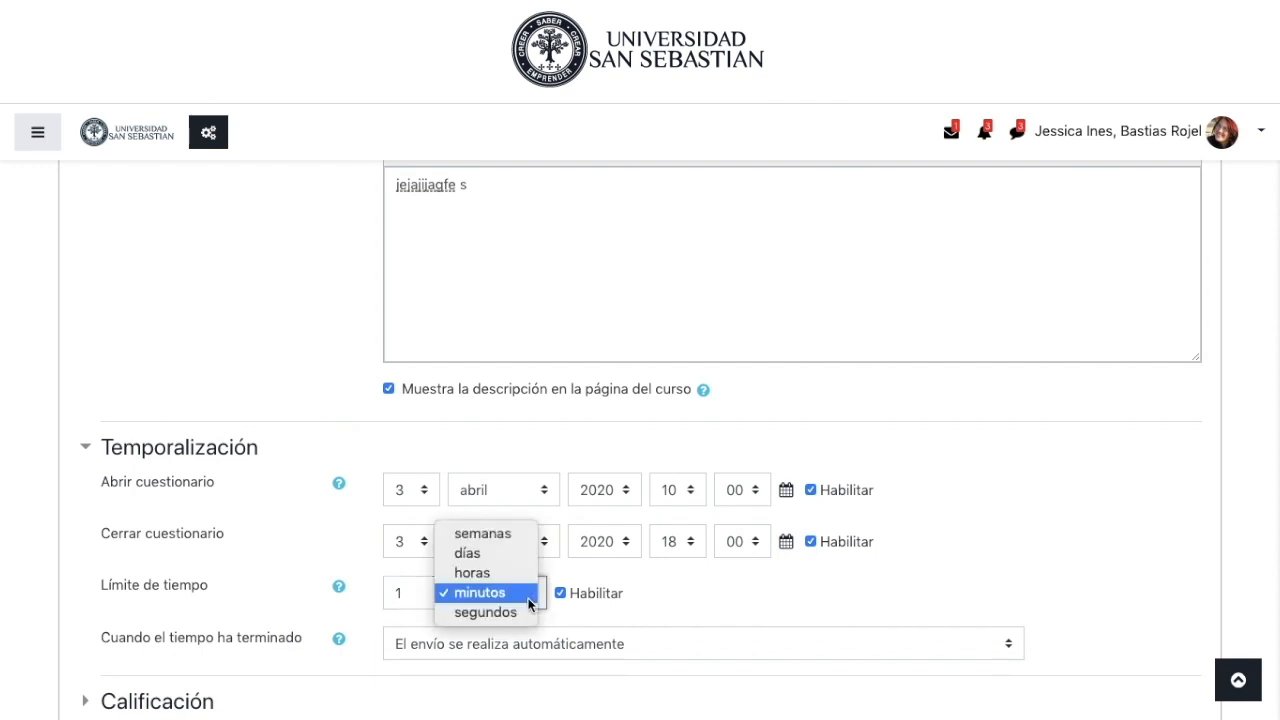
left_click(458, 574)
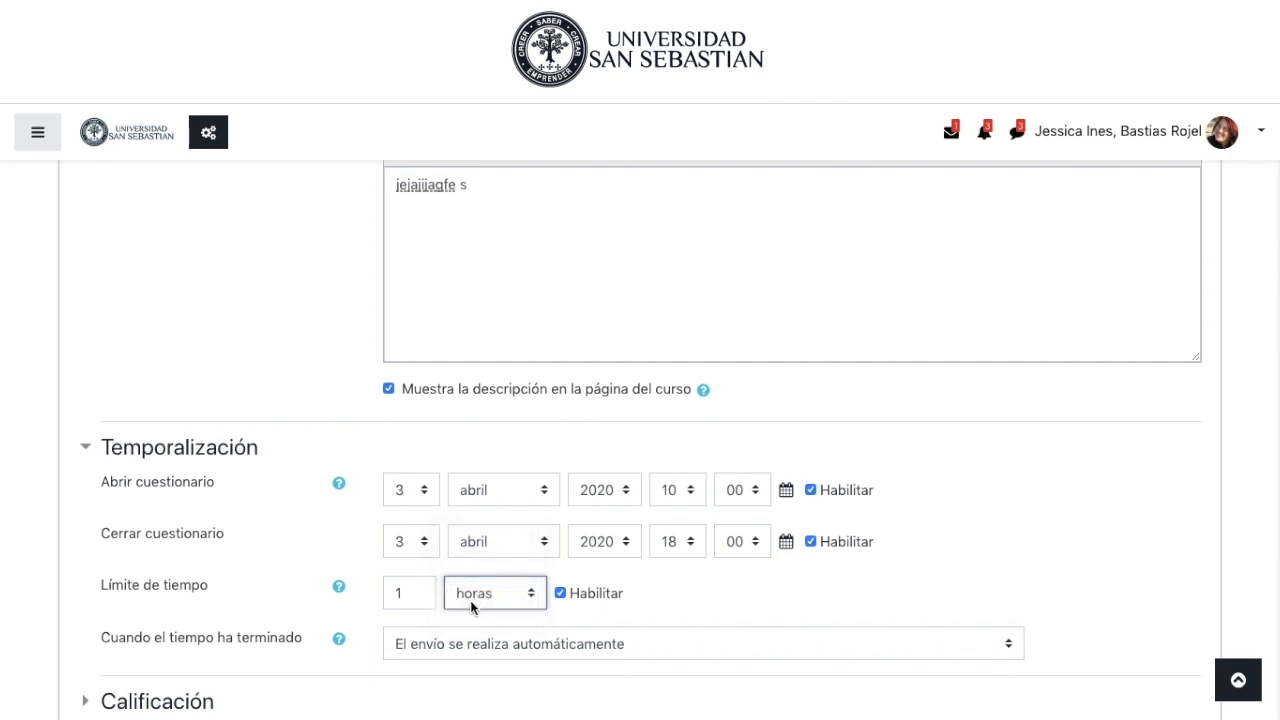
left_click(415, 596)
type(",20")
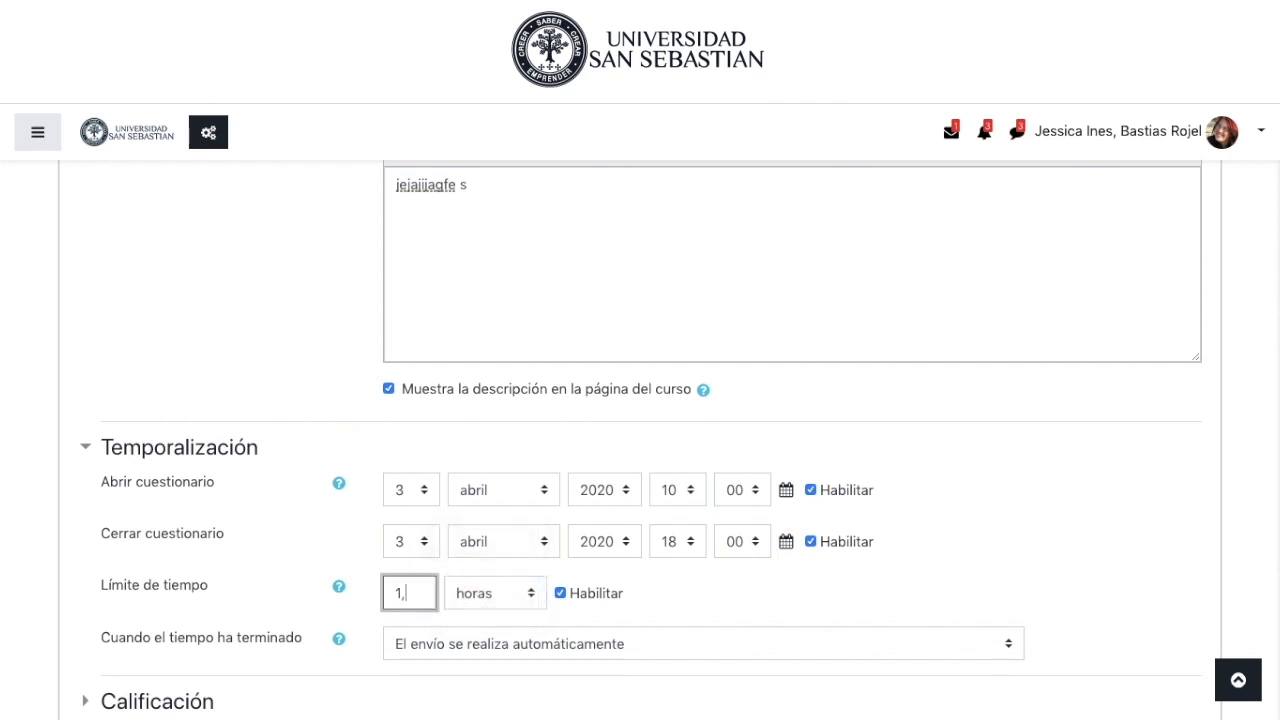
left_click(659, 603)
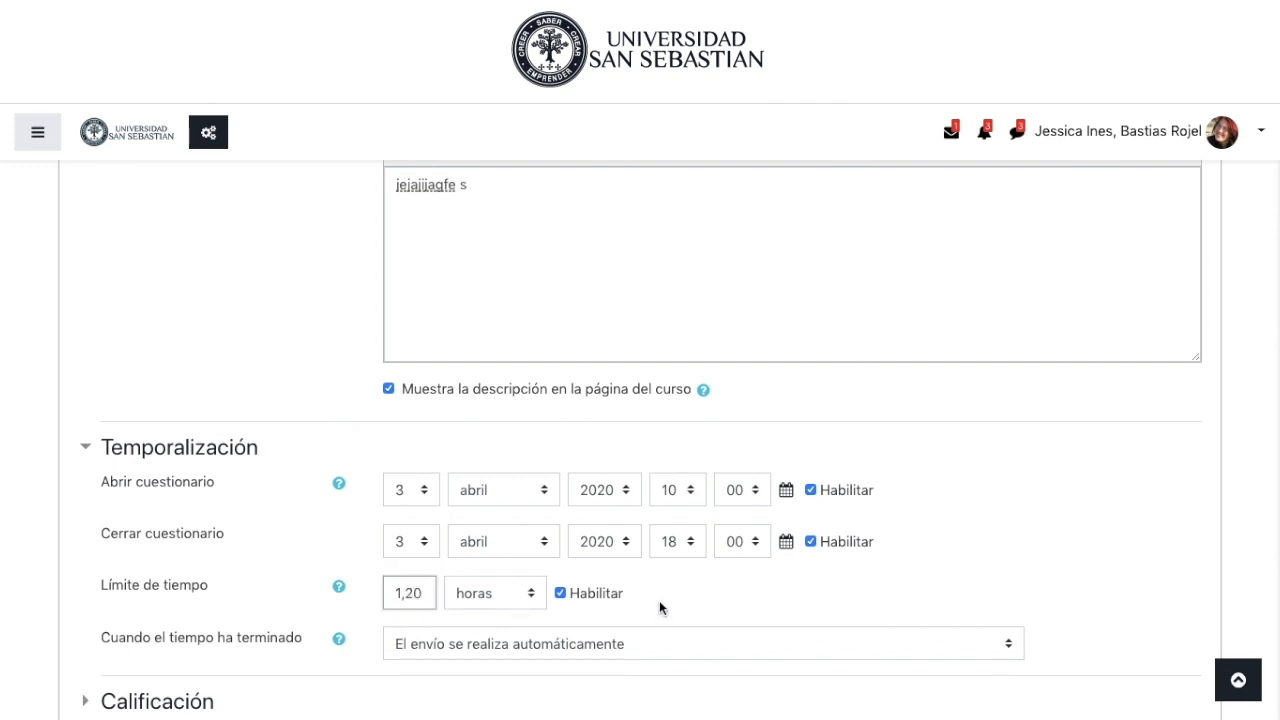
Review the options for when time runs out, keeping "El envío se realiza automáticamente".
scroll(659, 603, "down", 1)
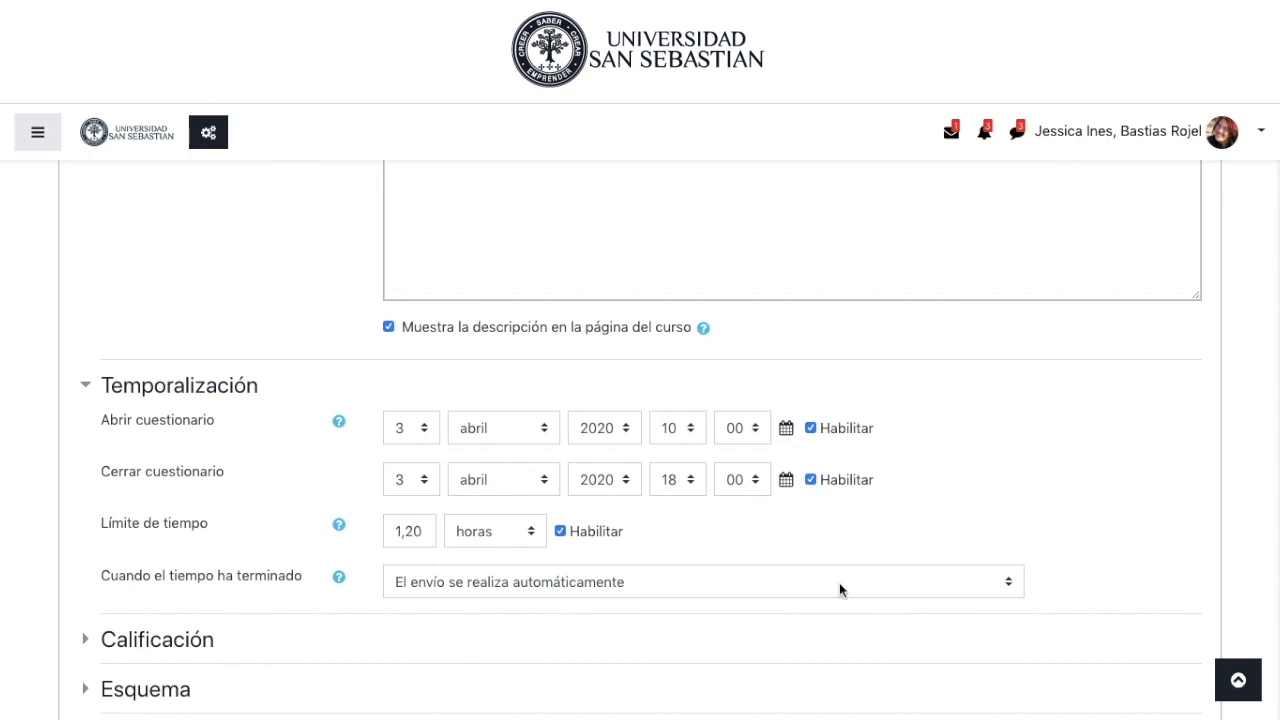
left_click(1010, 589)
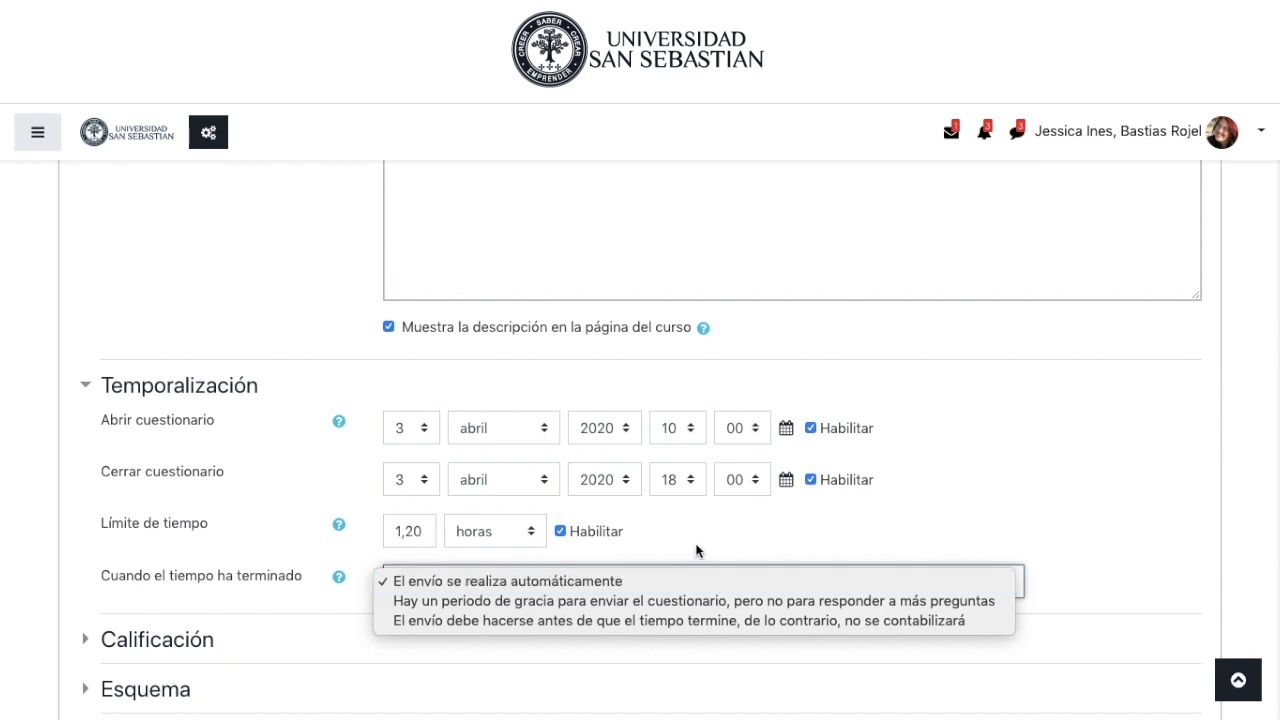
left_click(891, 529)
Set the quiz's allowed attempts to 1 in the Calificación settings.
scroll(893, 530, "down", 1)
scroll(893, 530, "down", 1)
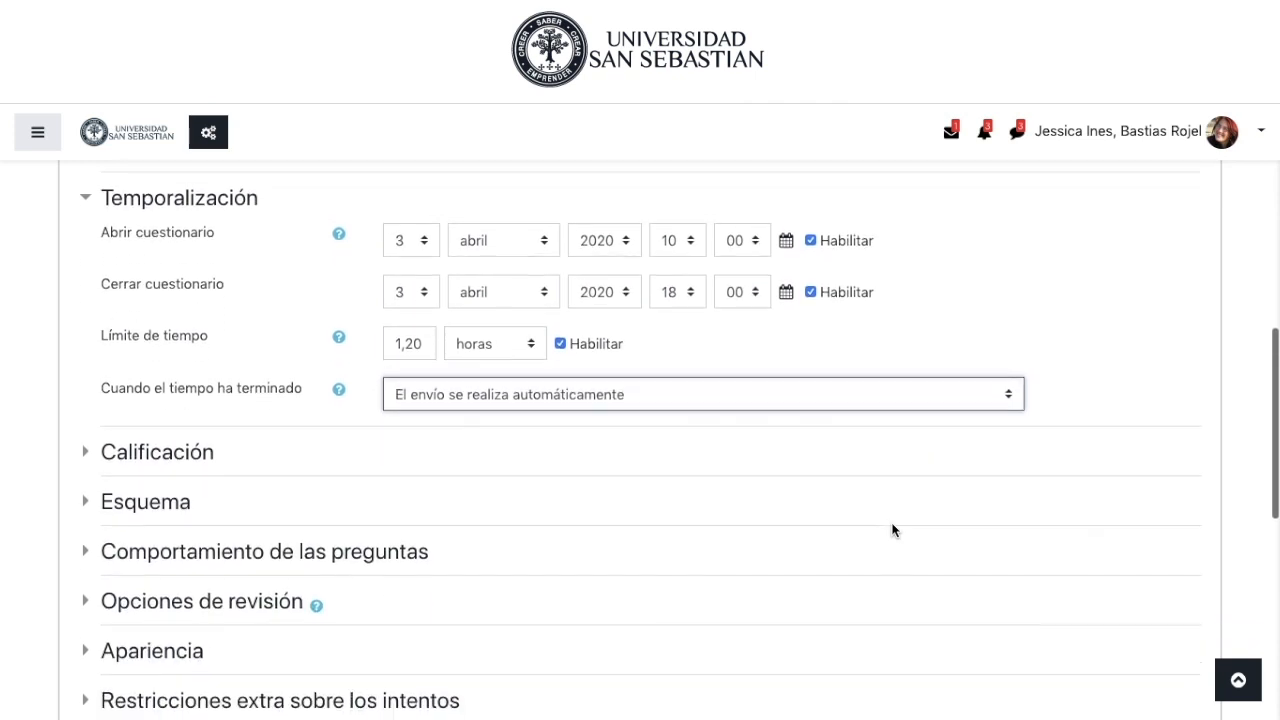
left_click(206, 455)
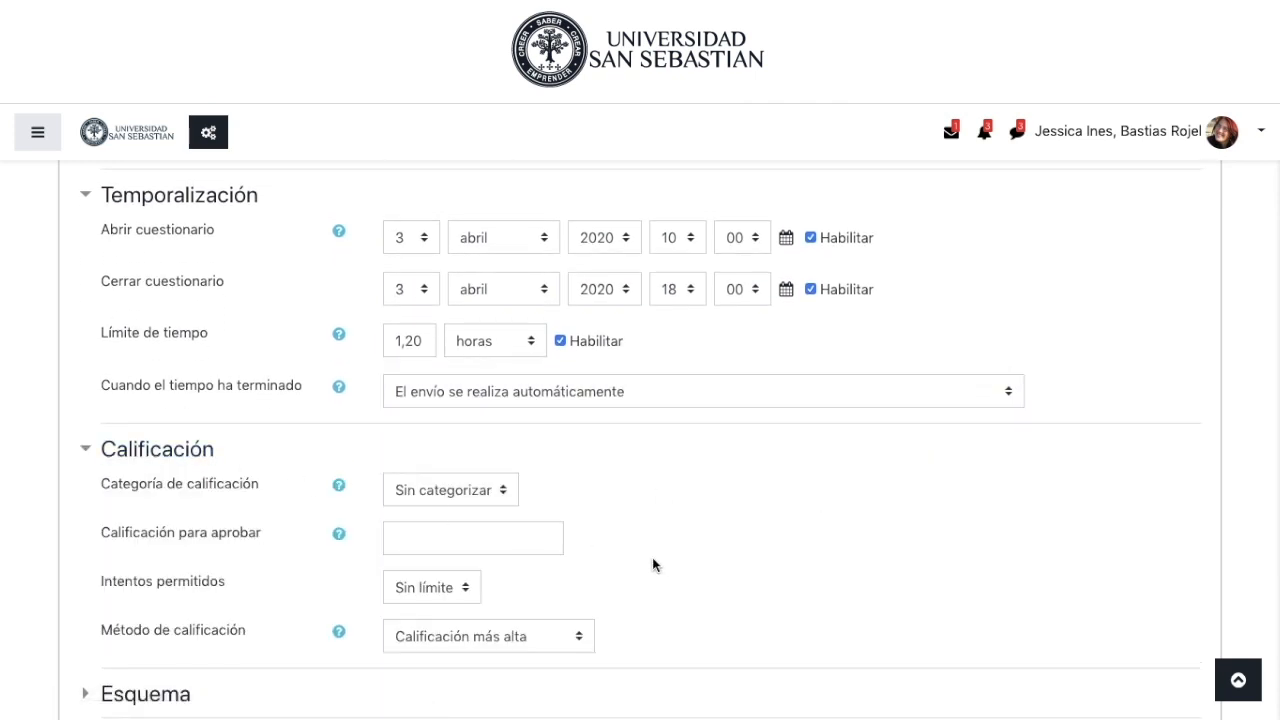
left_click(465, 591)
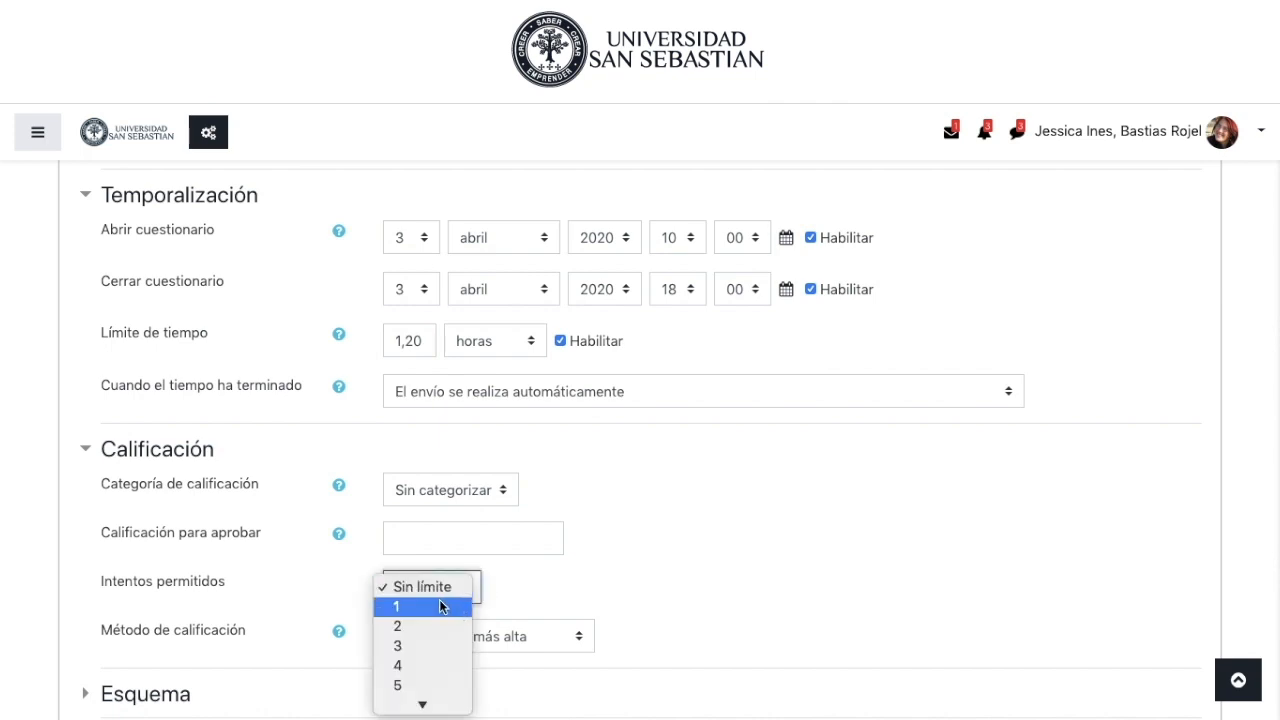
left_click(441, 606)
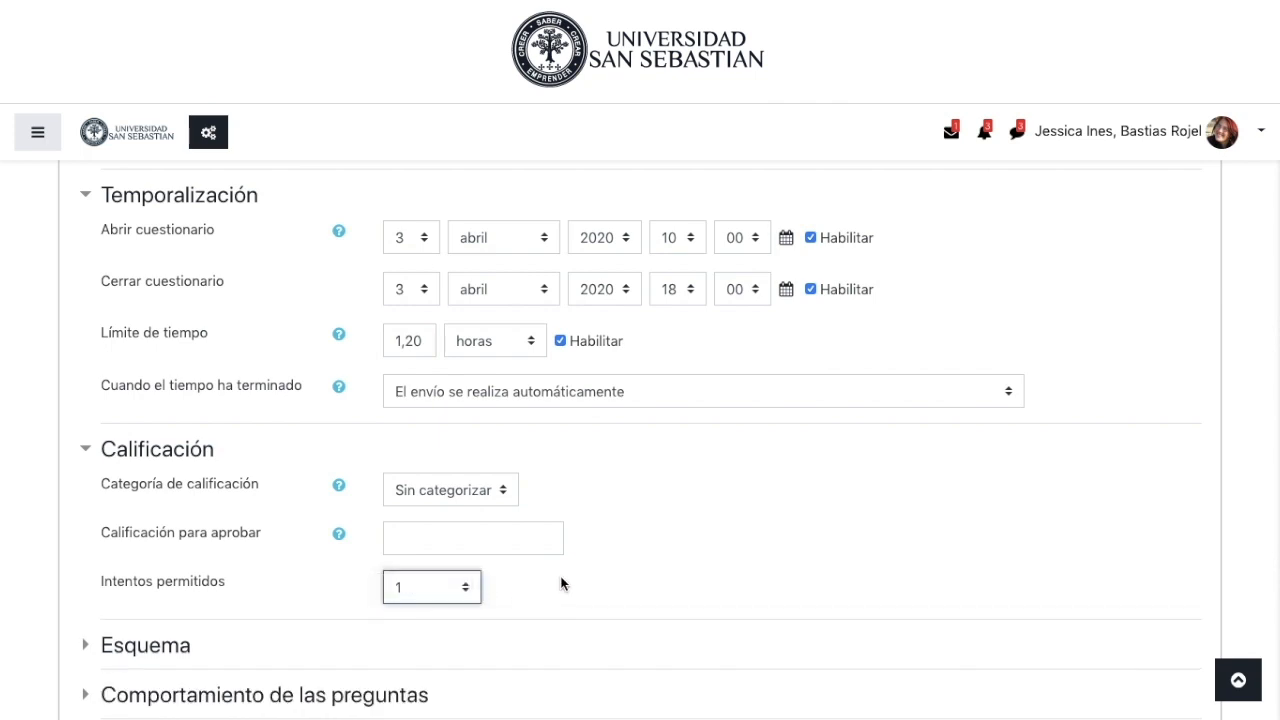
Expand the Comportamiento de las preguntas settings to check the random answer ordering.
scroll(561, 584, "down", 4)
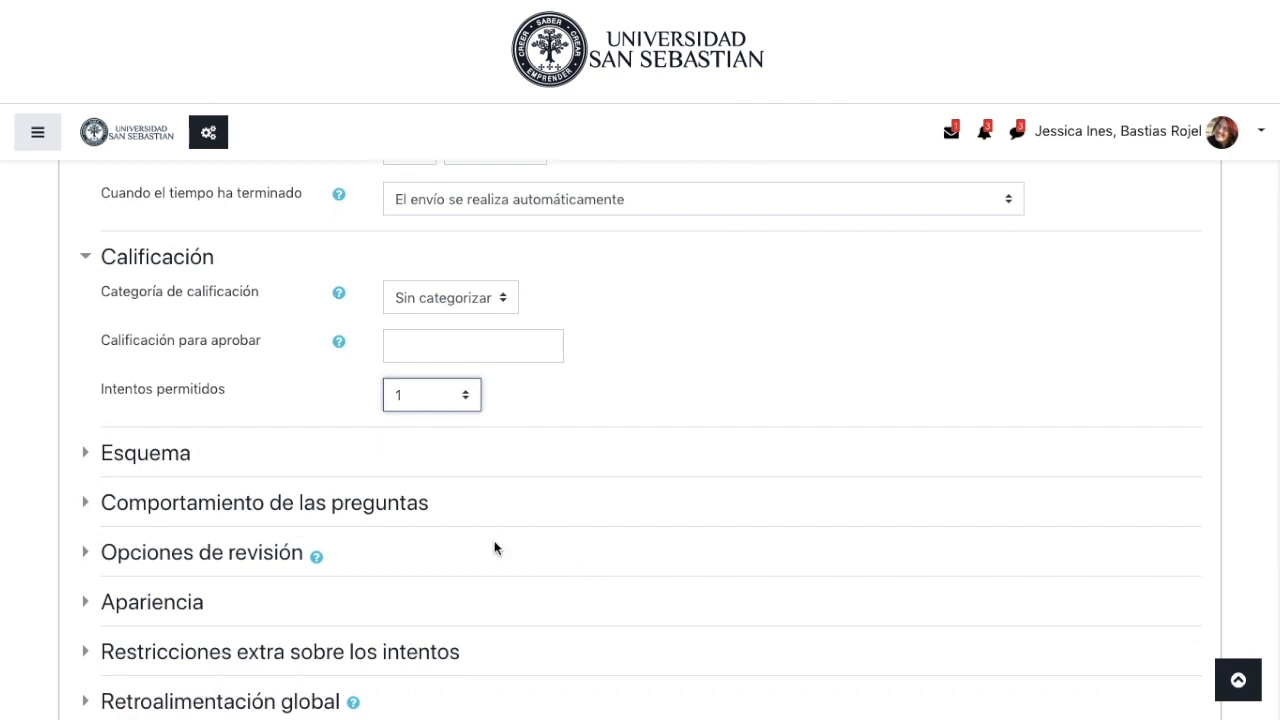
scroll(494, 548, "down", 1)
left_click(415, 475)
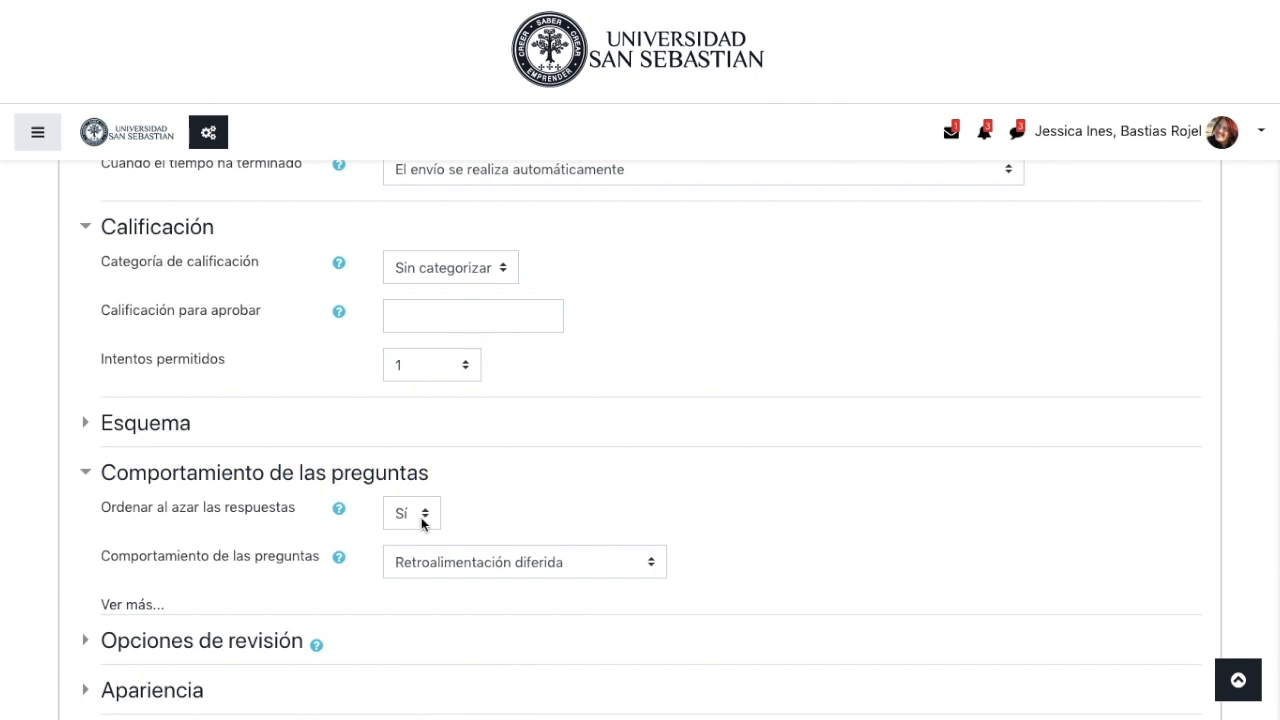
Set the user picture display to Imagen grande in the Apariencia settings.
scroll(434, 580, "down", 3)
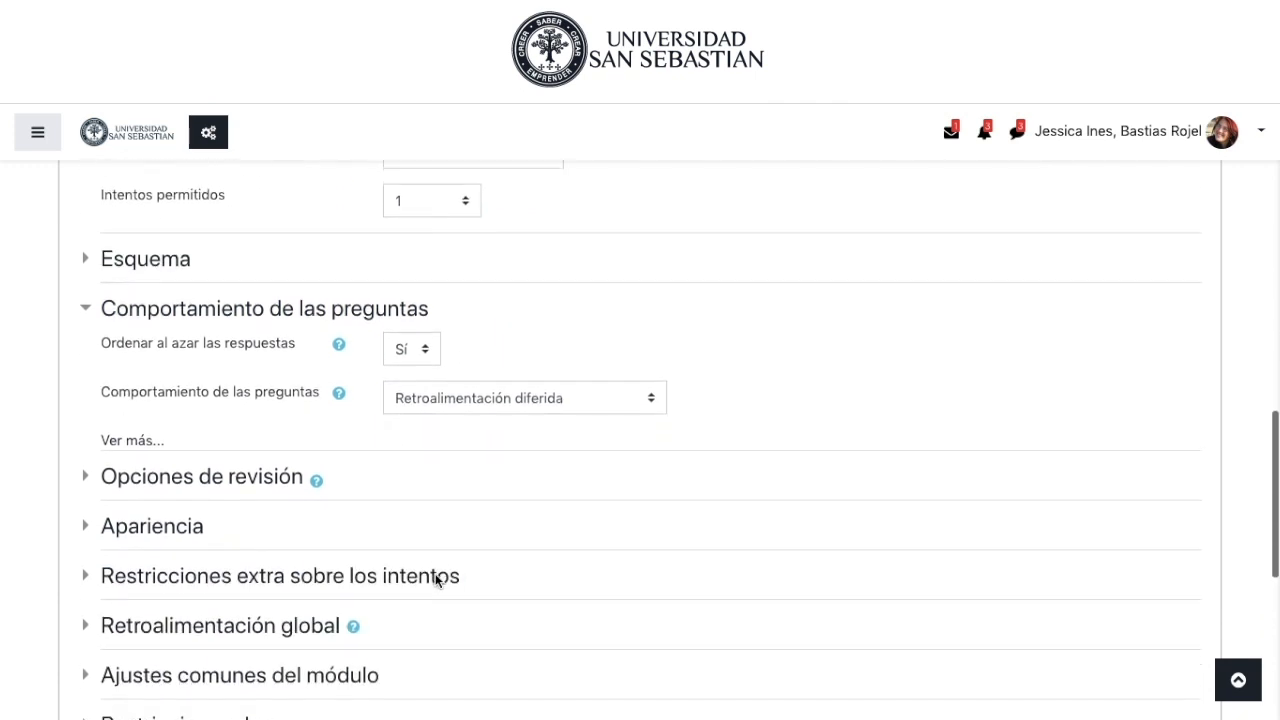
left_click(182, 504)
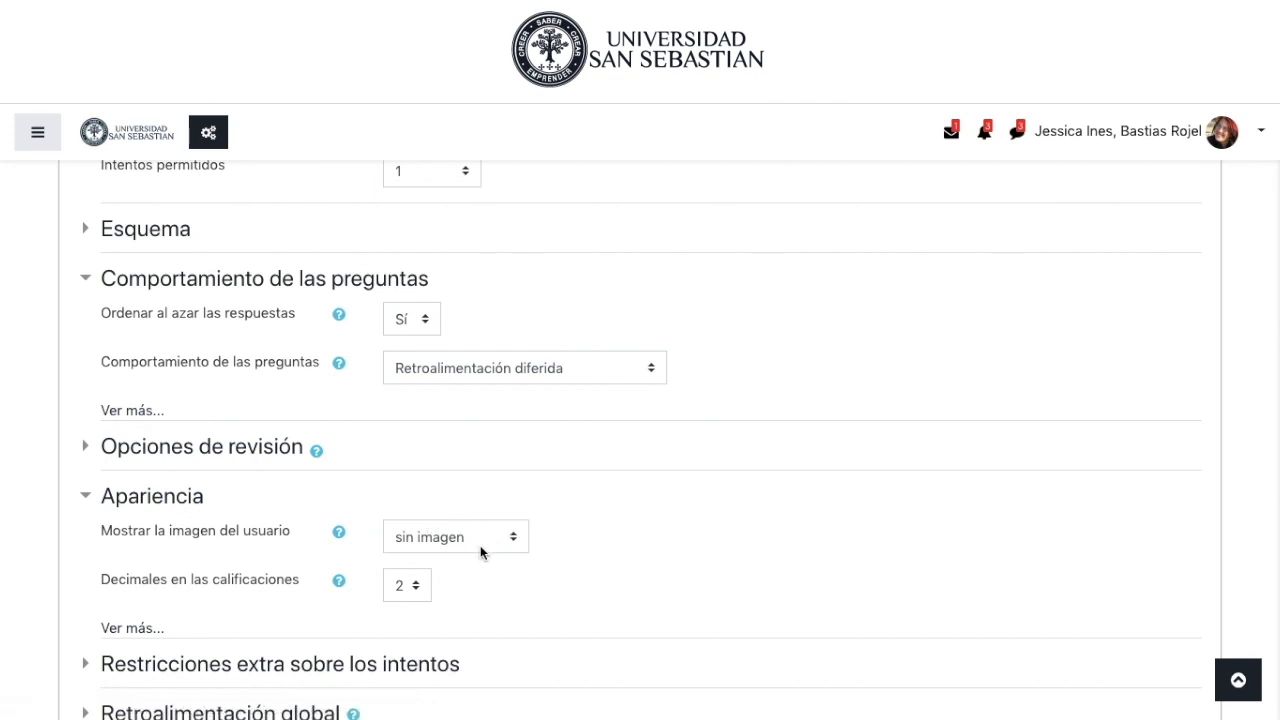
left_click(512, 541)
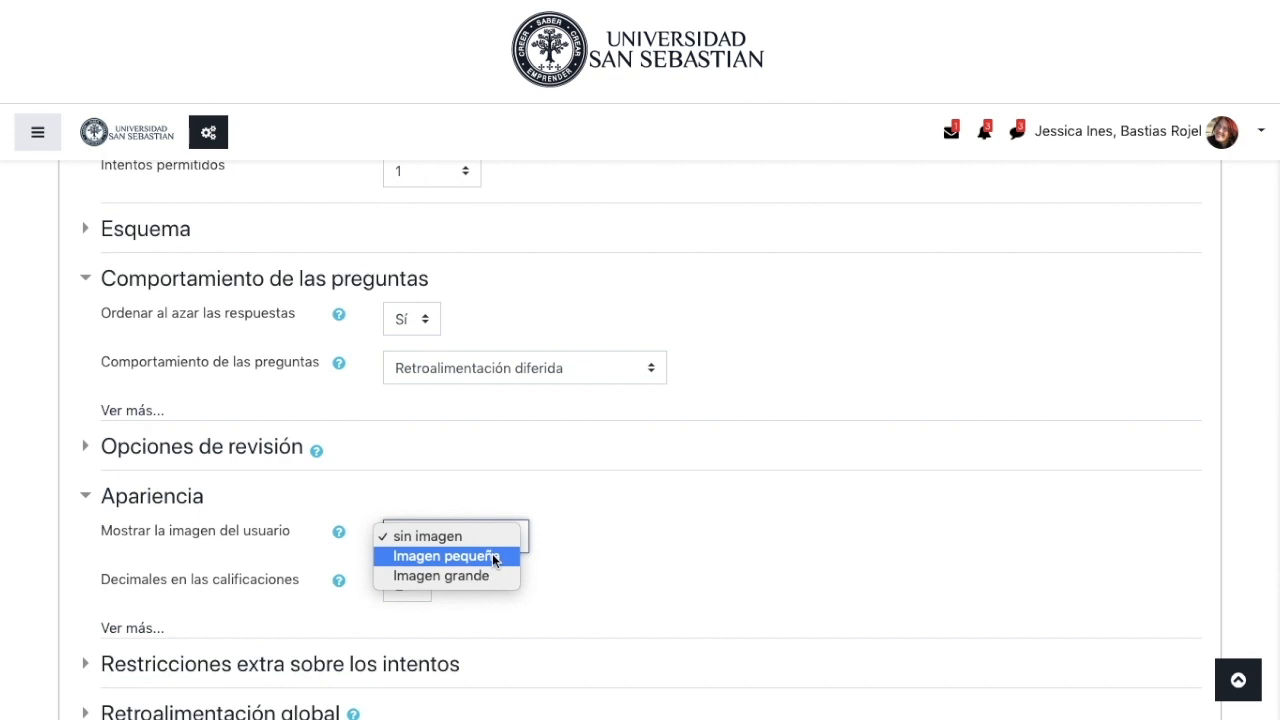
left_click(492, 555)
left_click(500, 541)
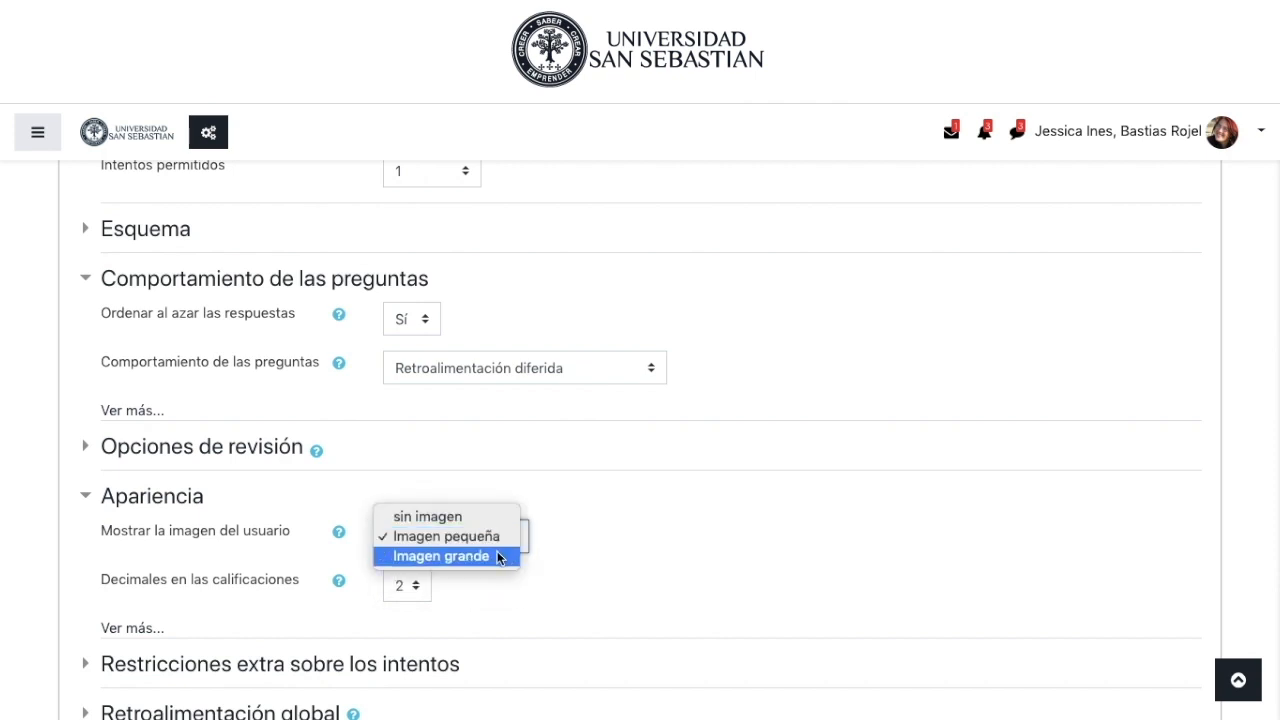
left_click(497, 557)
Expand the Esquema settings and keep a new page for "Cada pregunta".
scroll(604, 517, "down", 2)
scroll(604, 517, "down", 3)
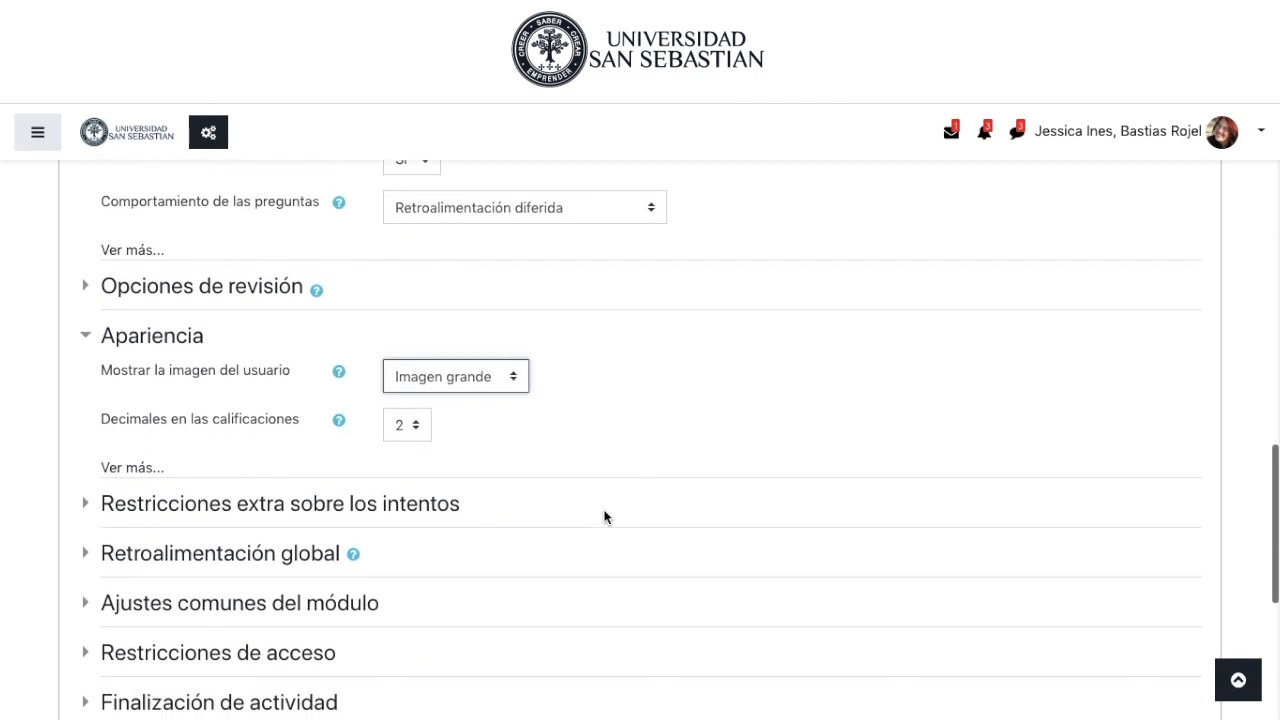
scroll(604, 517, "down", 2)
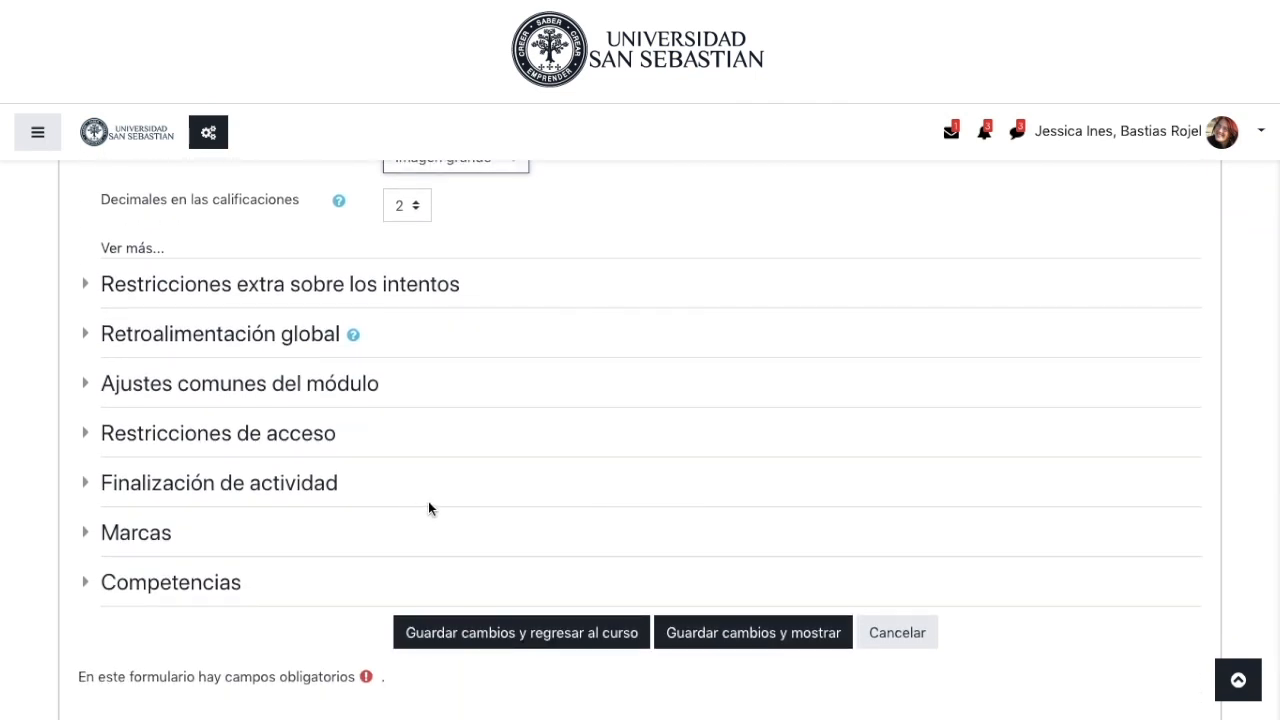
scroll(428, 508, "up", 9)
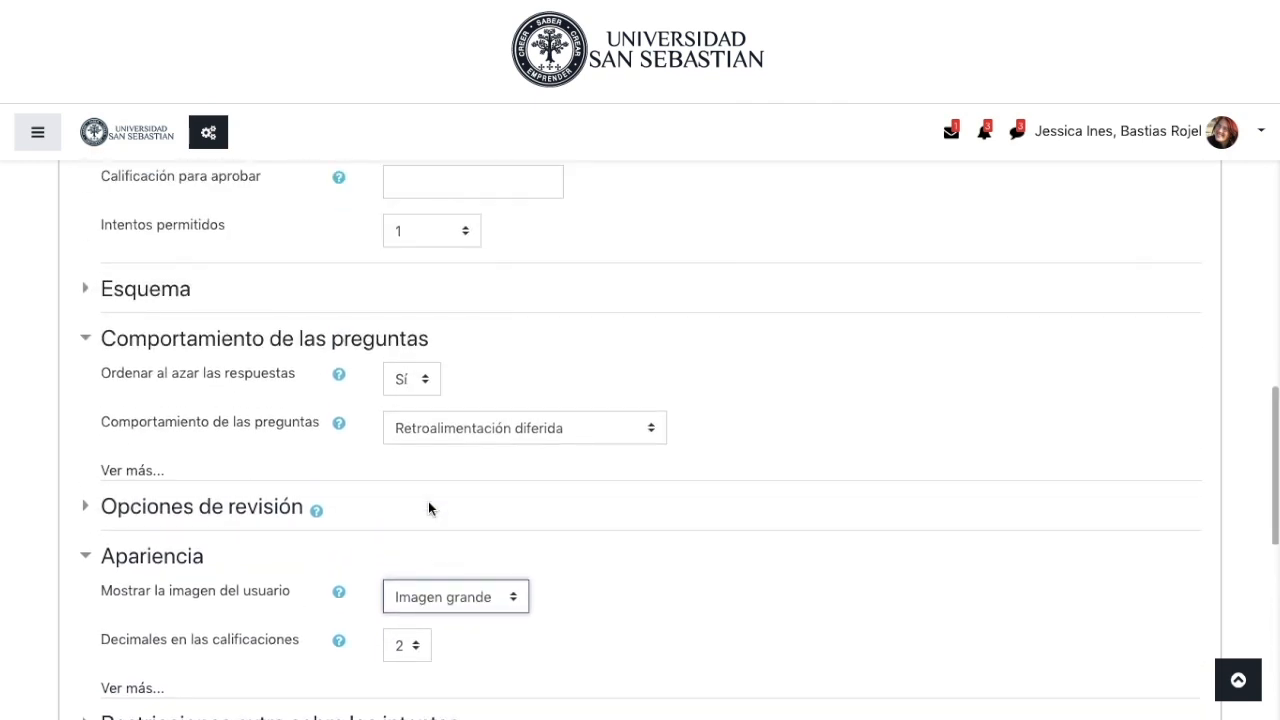
scroll(428, 501, "up", 1)
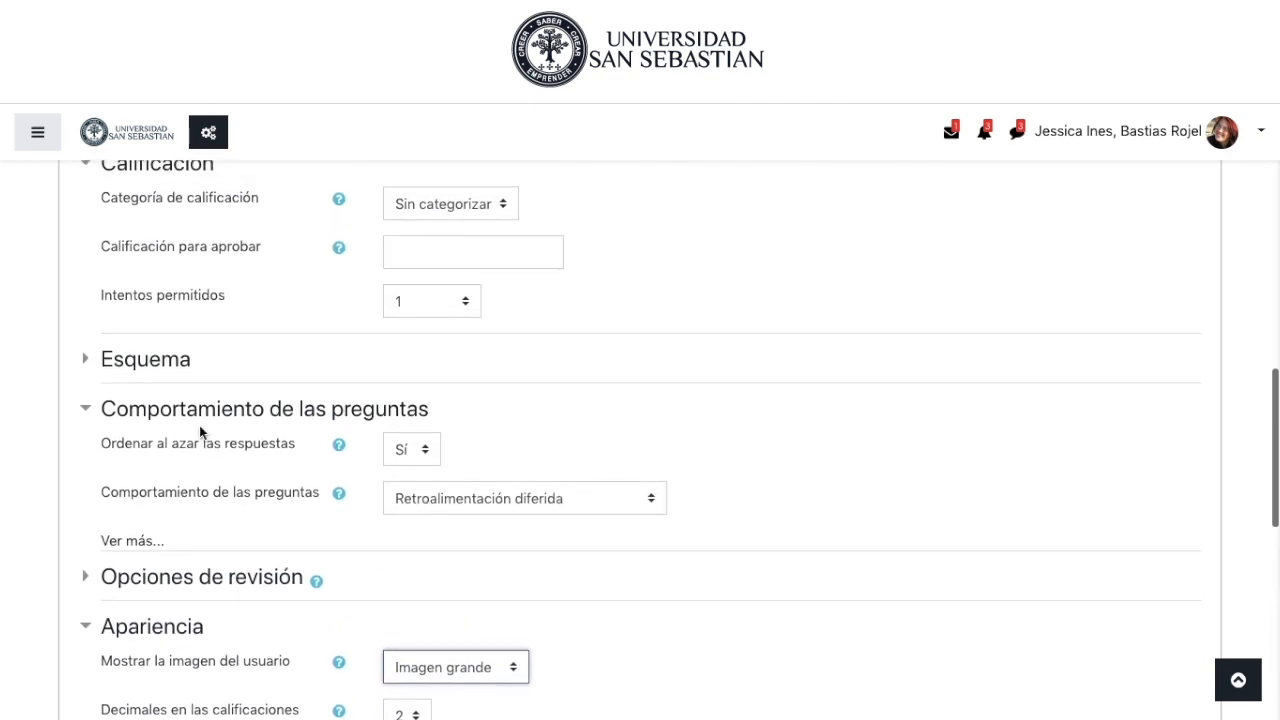
left_click(146, 362)
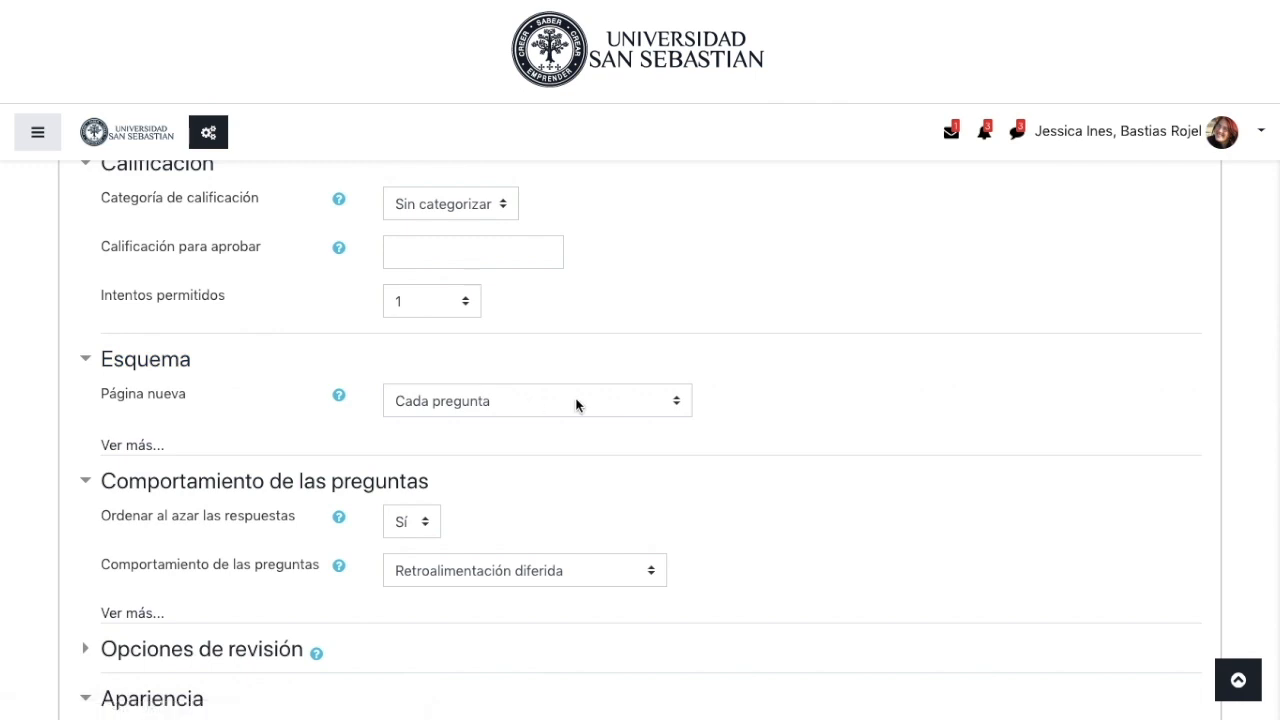
left_click(672, 407)
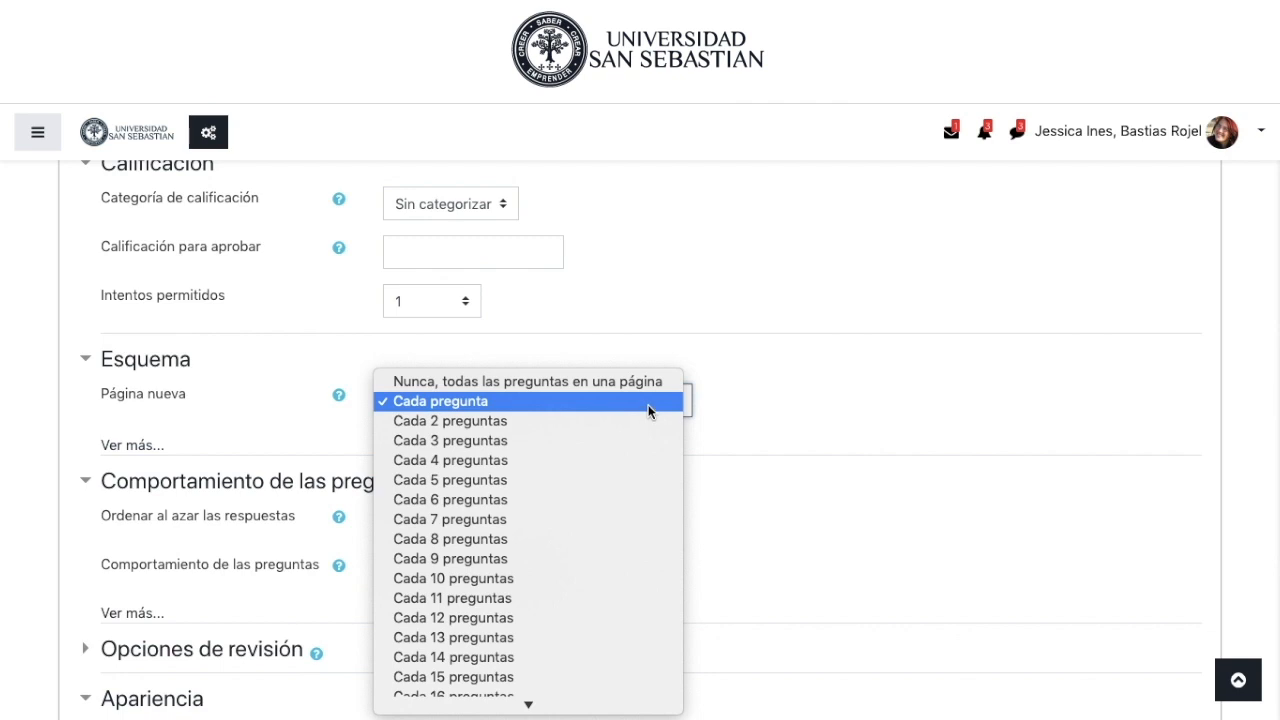
left_click(648, 401)
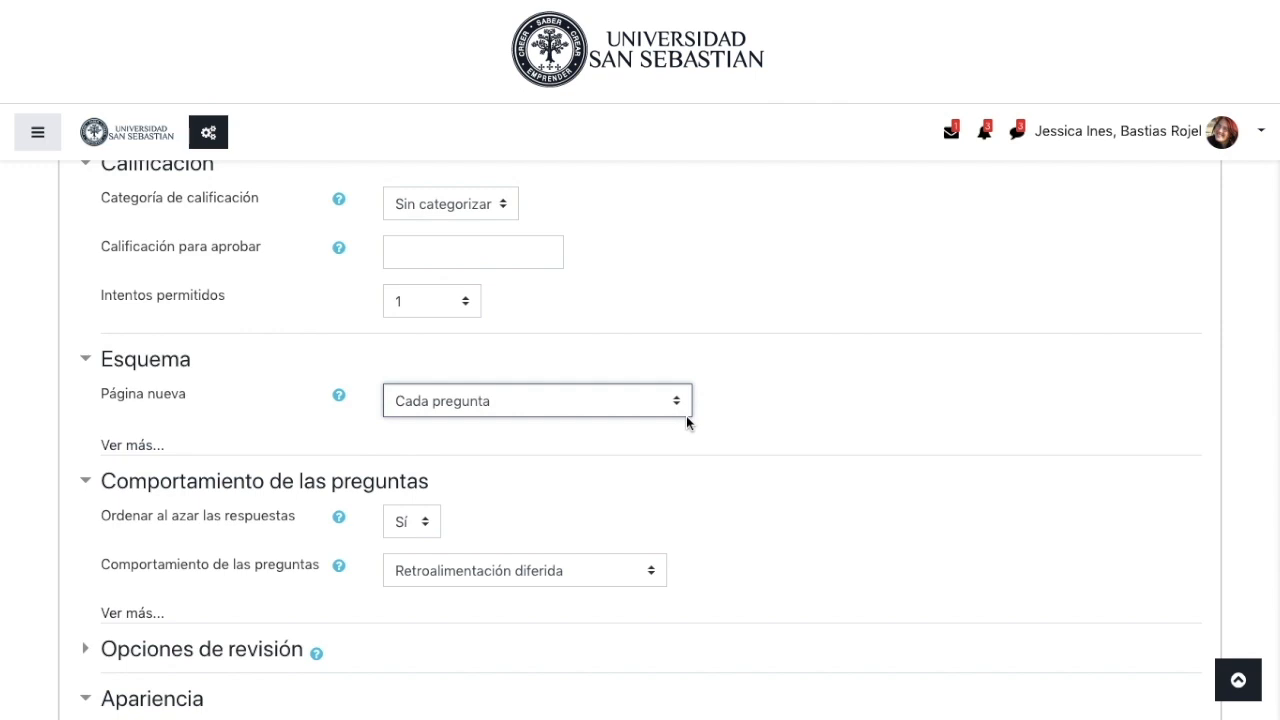
Save the quiz settings and return to the course.
scroll(686, 417, "down", 10)
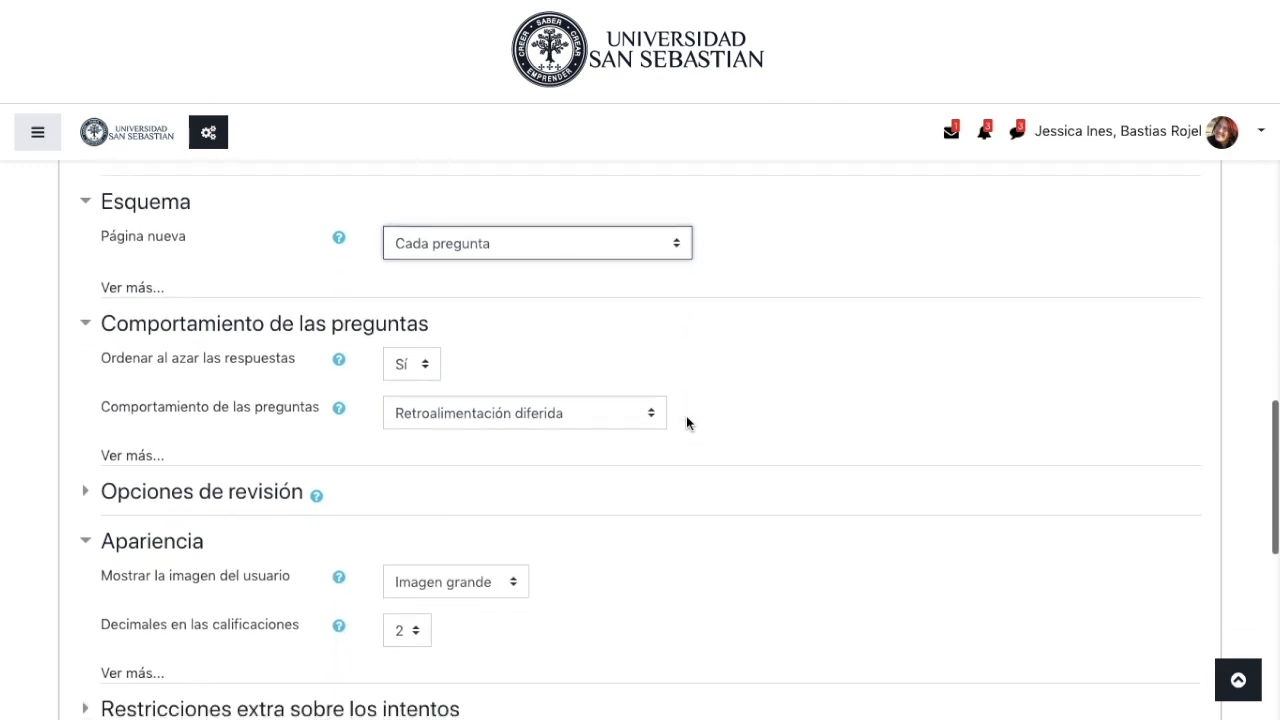
scroll(686, 423, "down", 3)
left_click(557, 484)
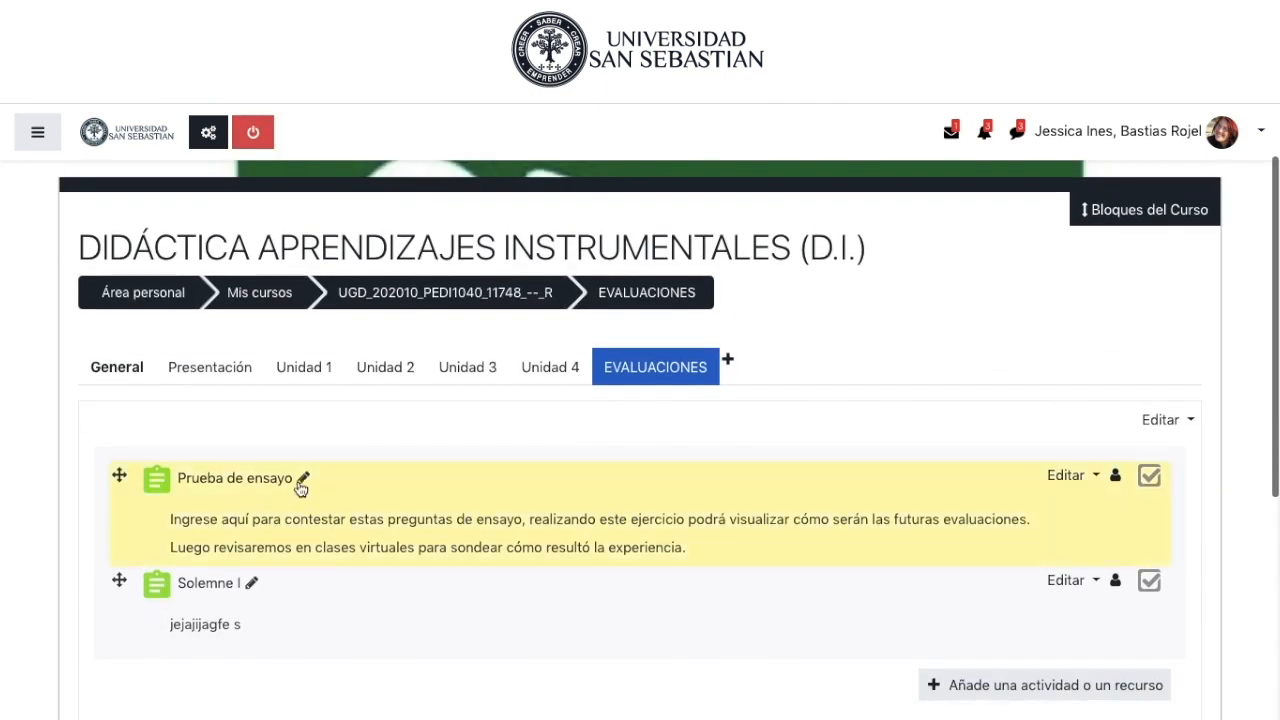
Open the Solemne I quiz from the EVALUACIONES section.
scroll(220, 597, "down", 1)
scroll(220, 597, "down", 1)
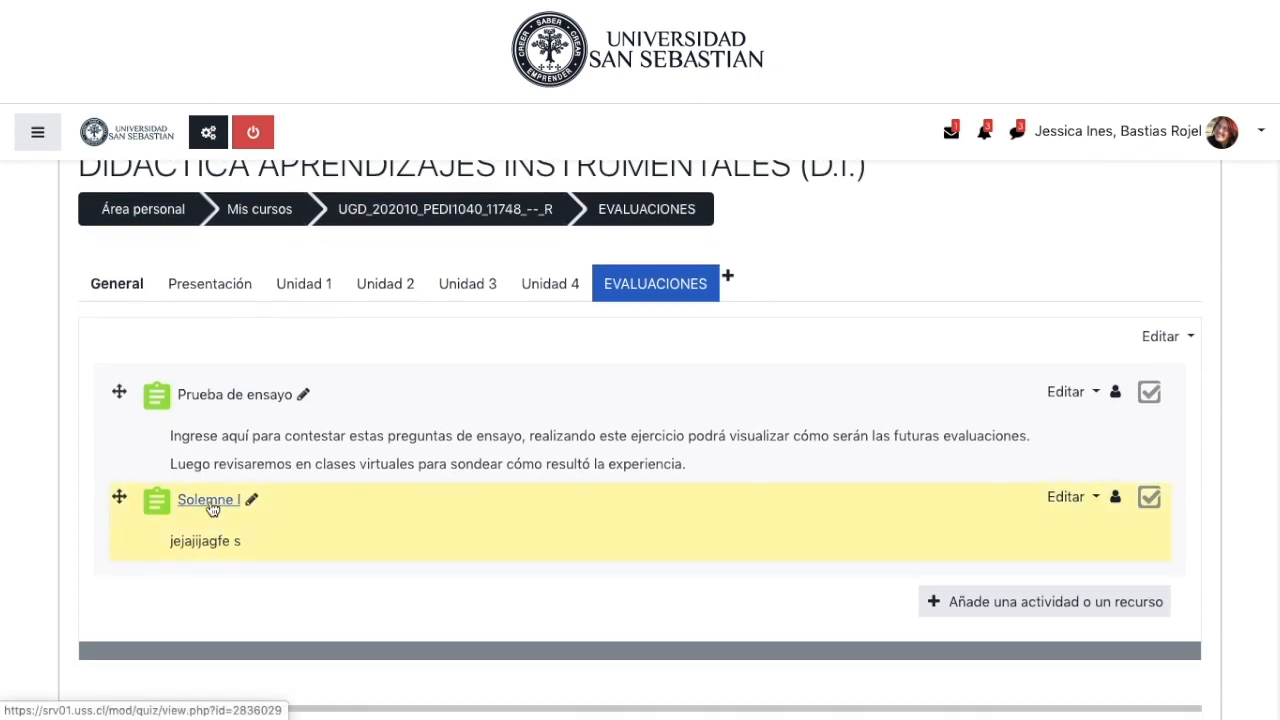
left_click(212, 509)
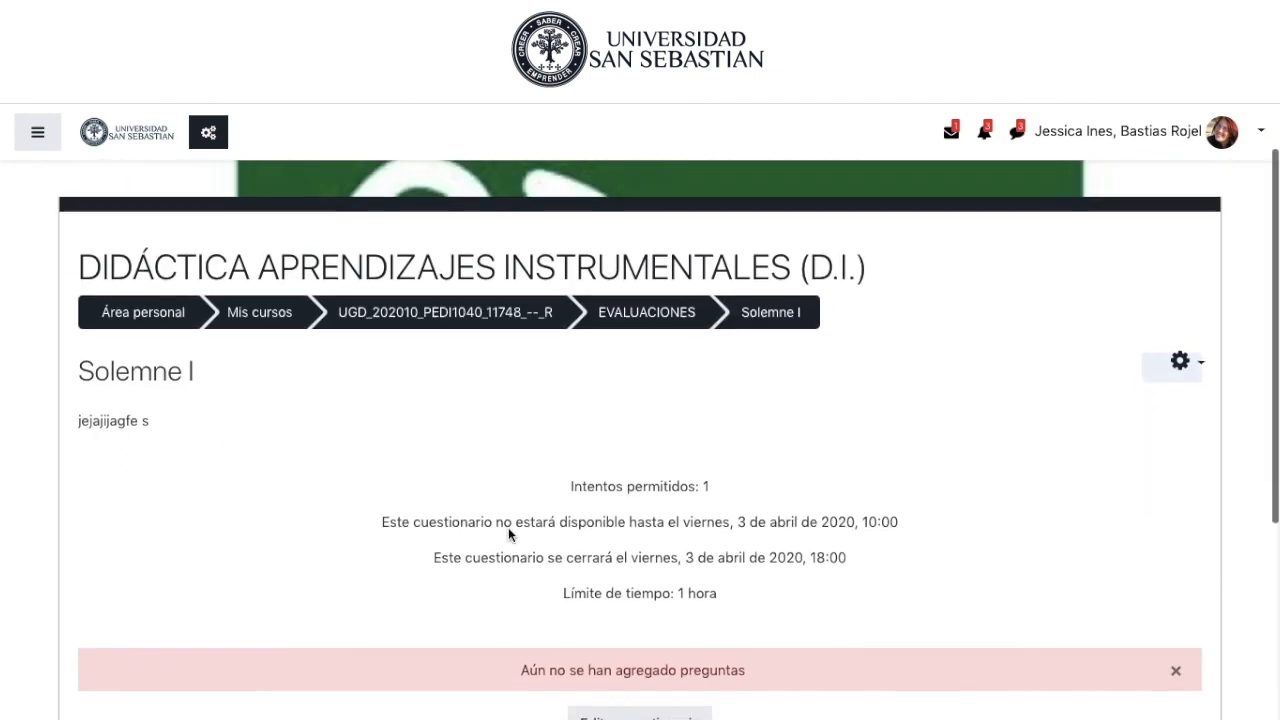
Open the Solemne I quiz for question editing and enable "Reordenar las preguntas al azar".
scroll(508, 527, "down", 2)
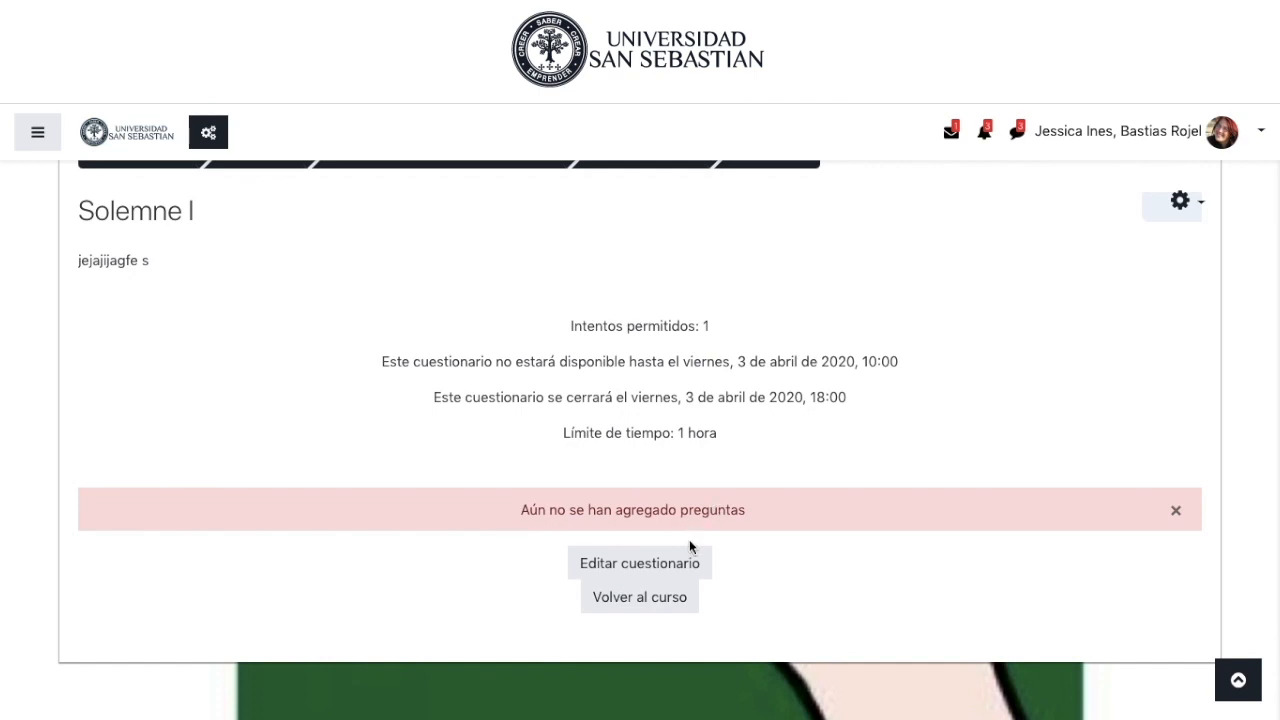
left_click(670, 570)
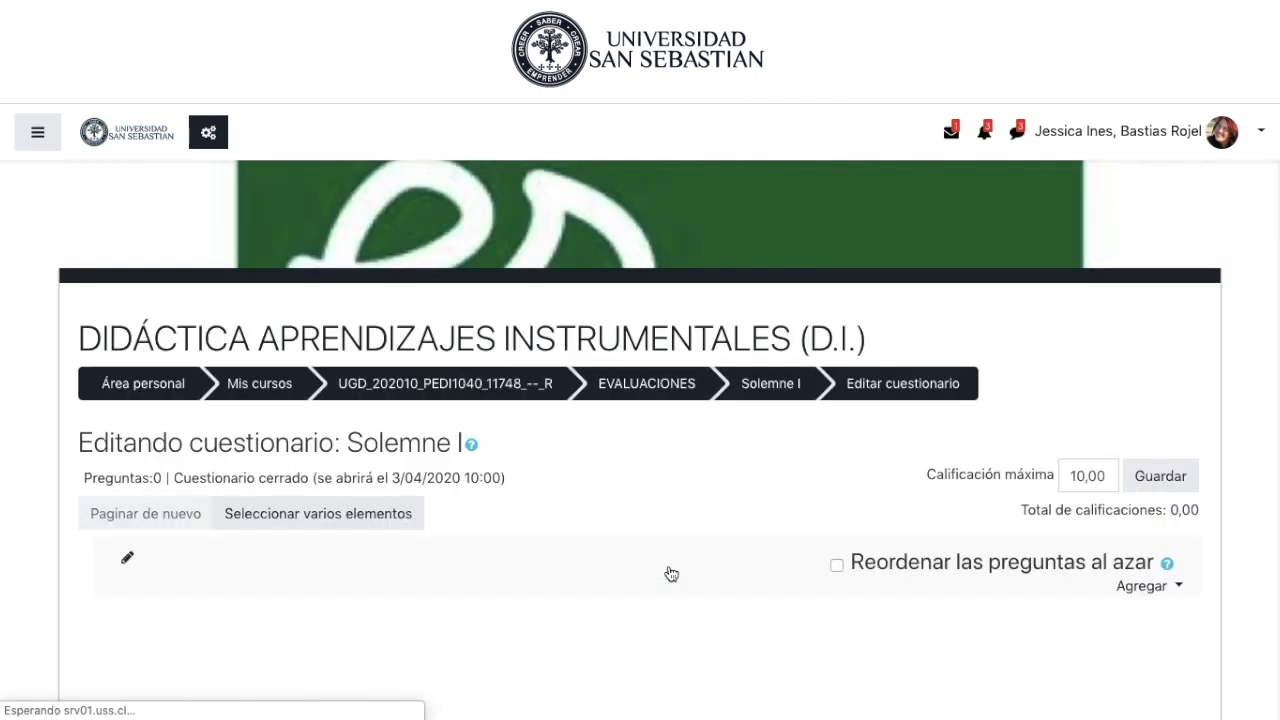
scroll(671, 574, "down", 1)
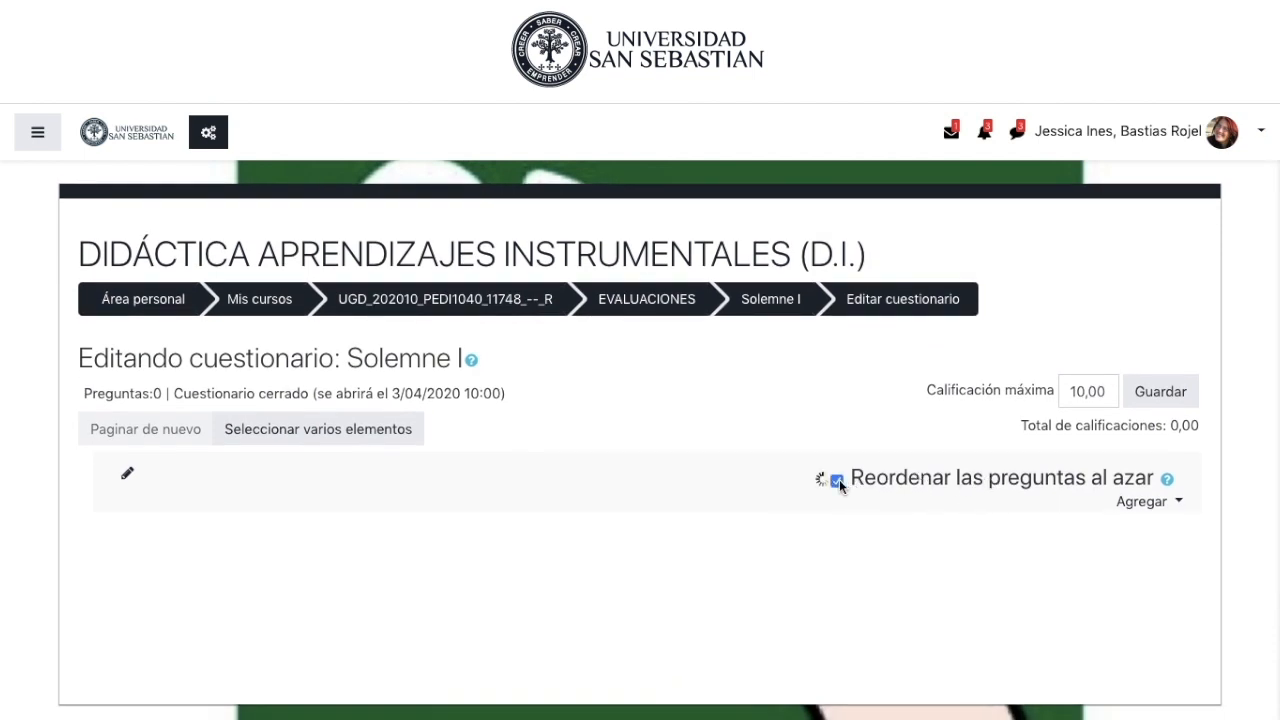
Add questions 3, 1, 2 and 4 from the course's question bank to the quiz.
left_click(1140, 505)
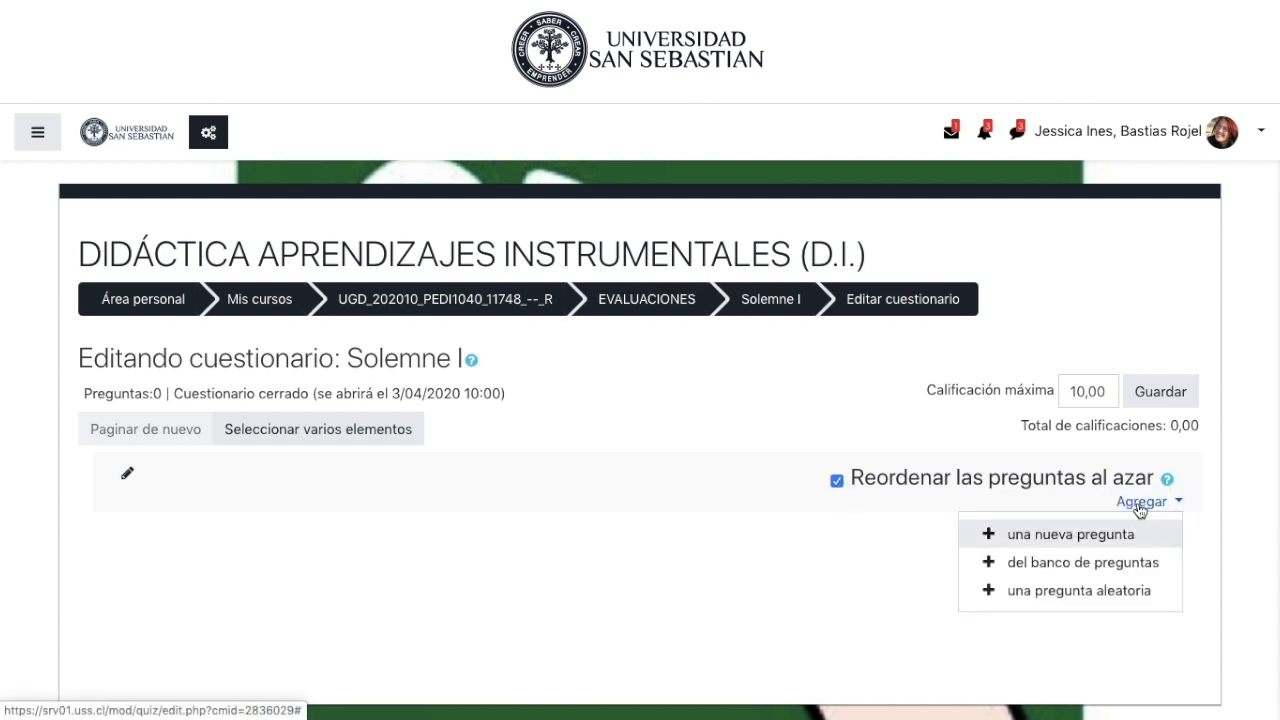
left_click(1043, 565)
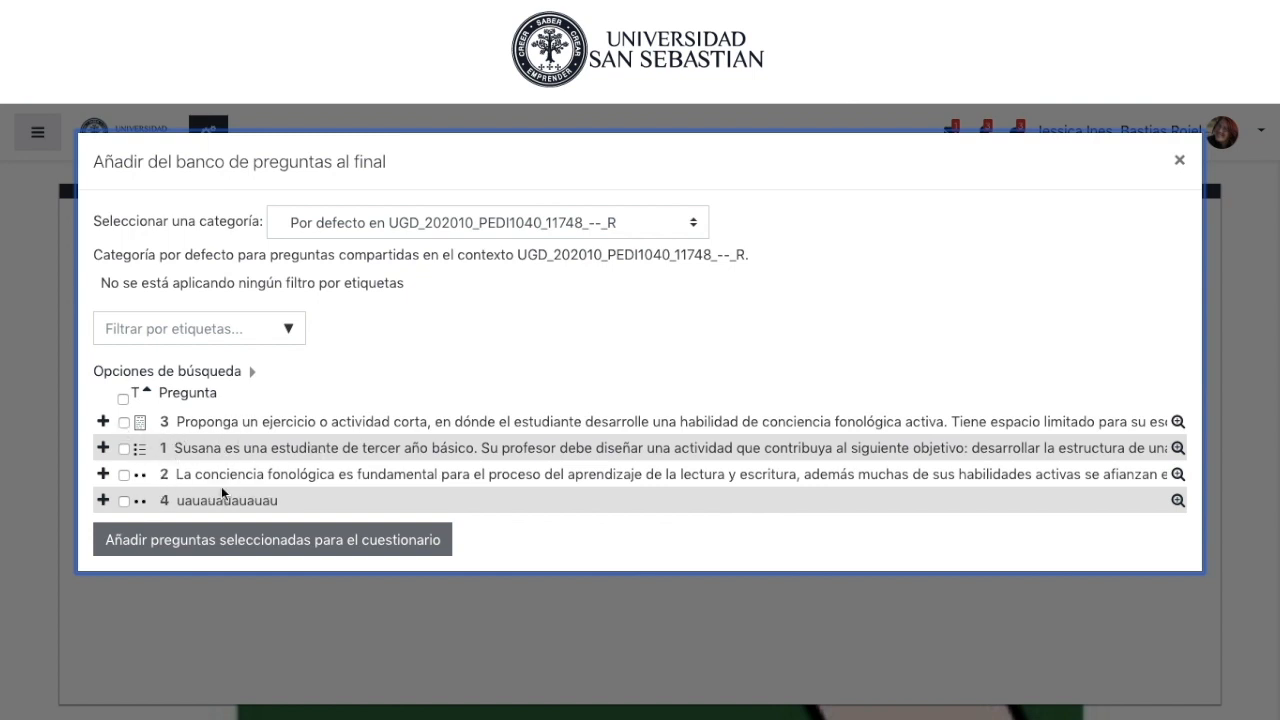
left_click(124, 423)
left_click(124, 449)
left_click(124, 475)
left_click(124, 499)
left_click(160, 541)
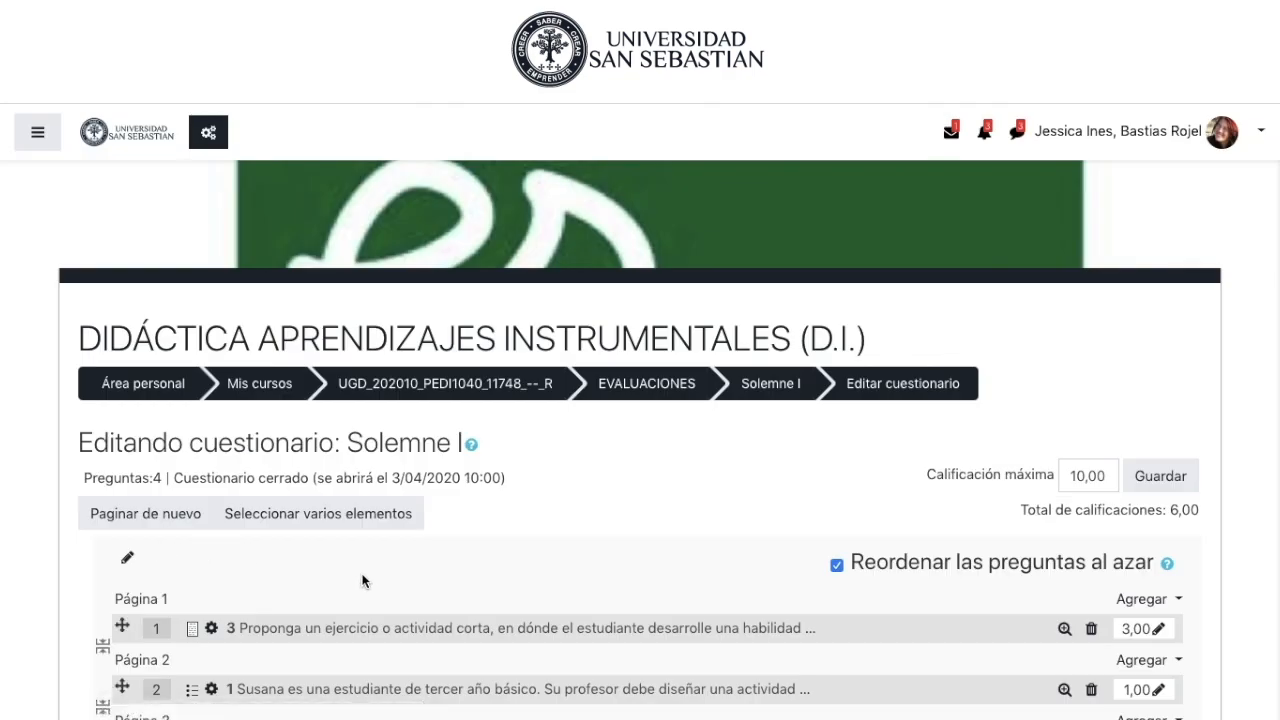
Set the quiz's maximum grade (Calificación máxima) to 6,00 and save it.
scroll(363, 580, "down", 2)
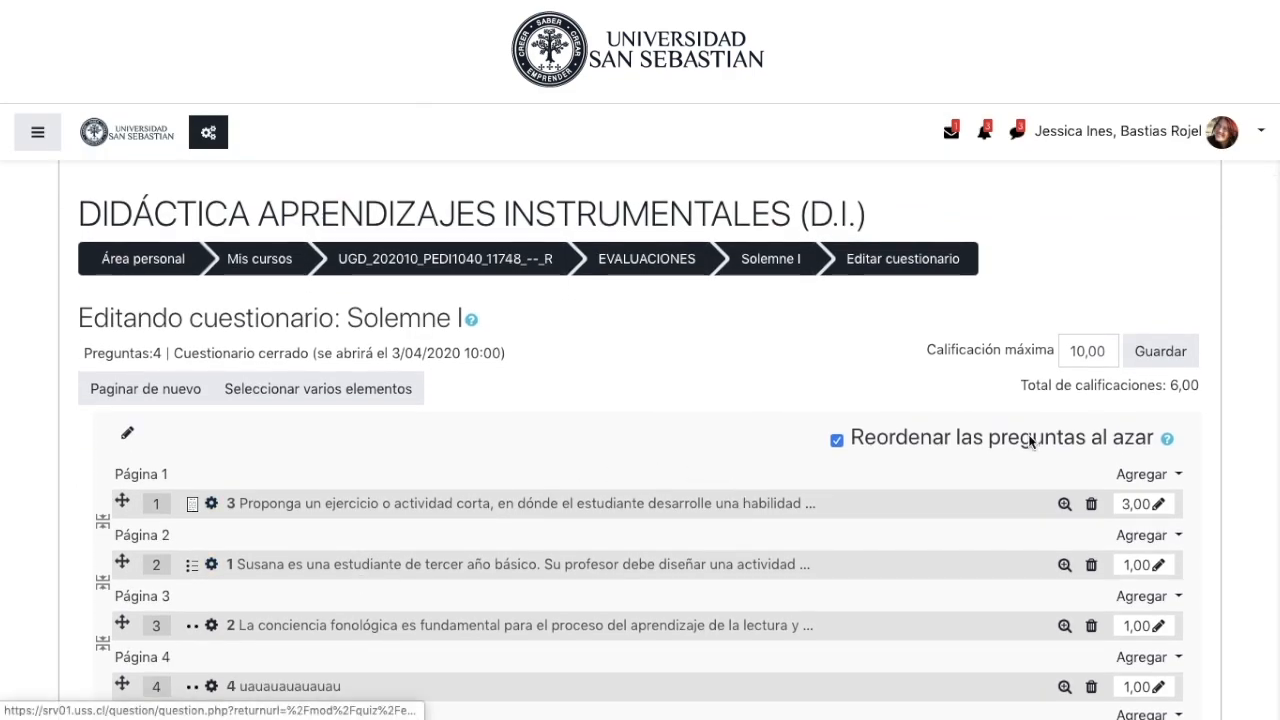
scroll(1036, 532, "down", 1)
scroll(1036, 532, "down", 1)
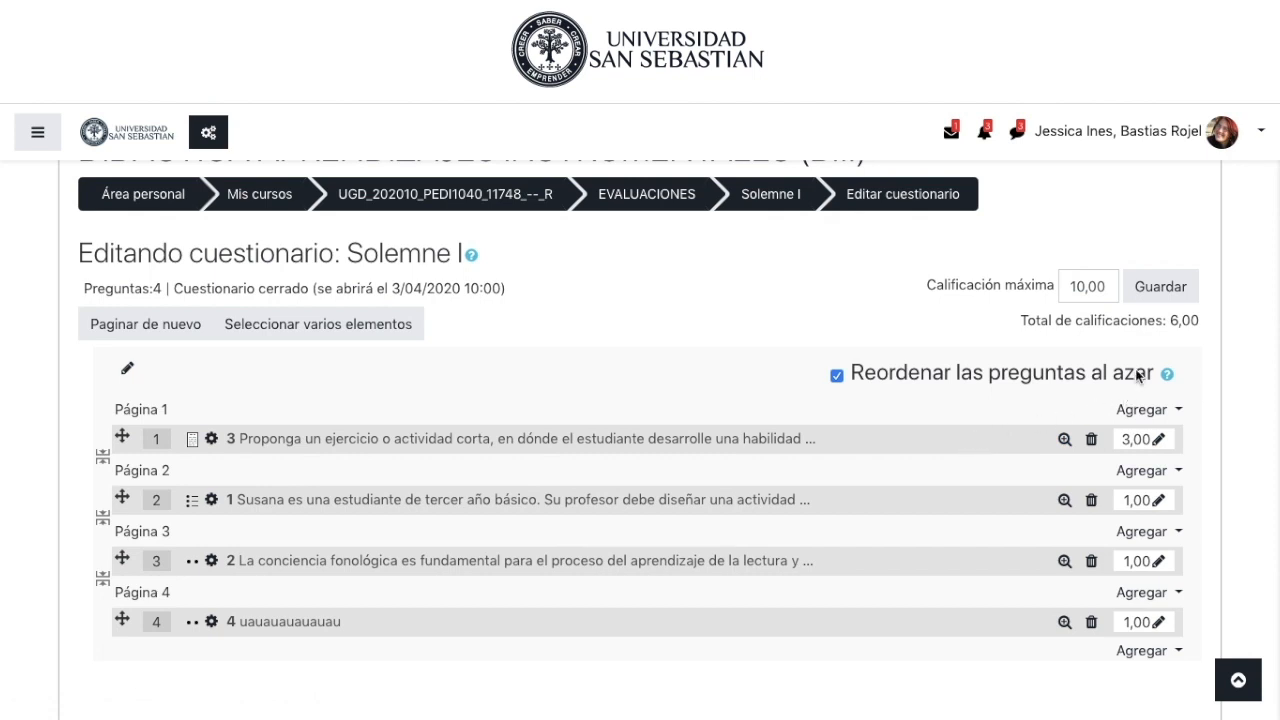
left_click(1084, 289)
key("BackSpace")
key("BackSpace")
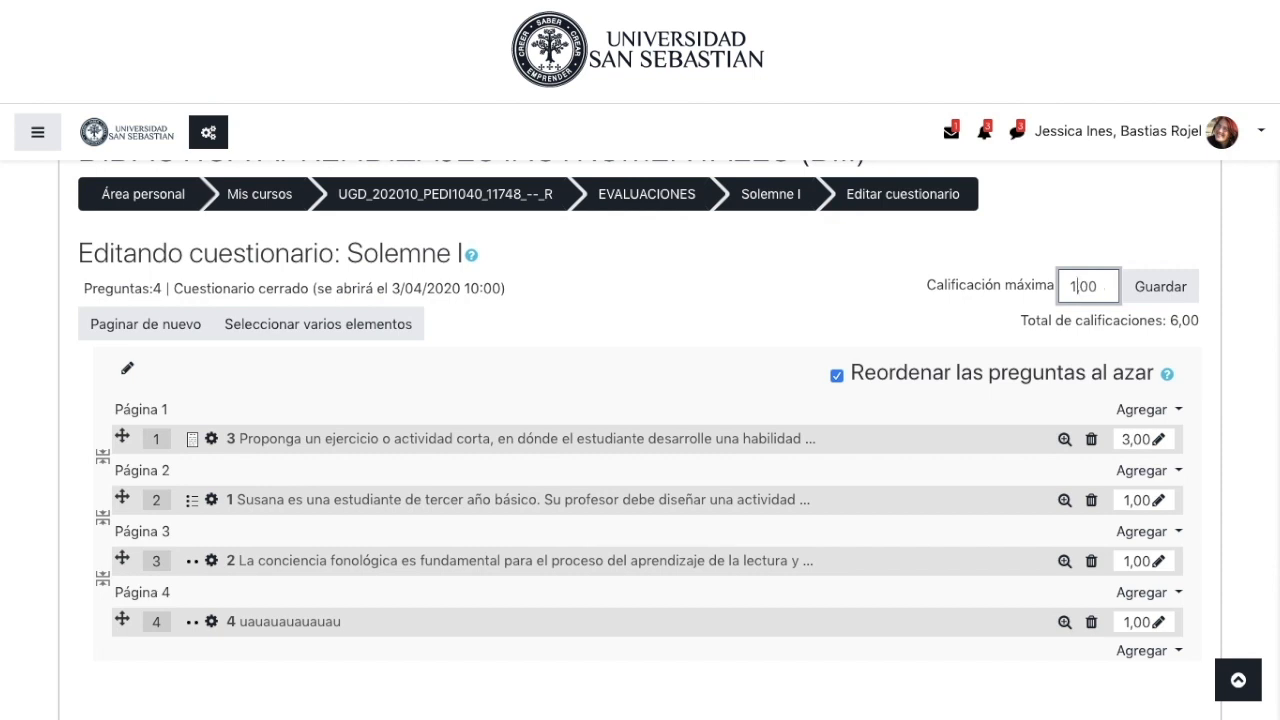
type("6")
left_click(1165, 289)
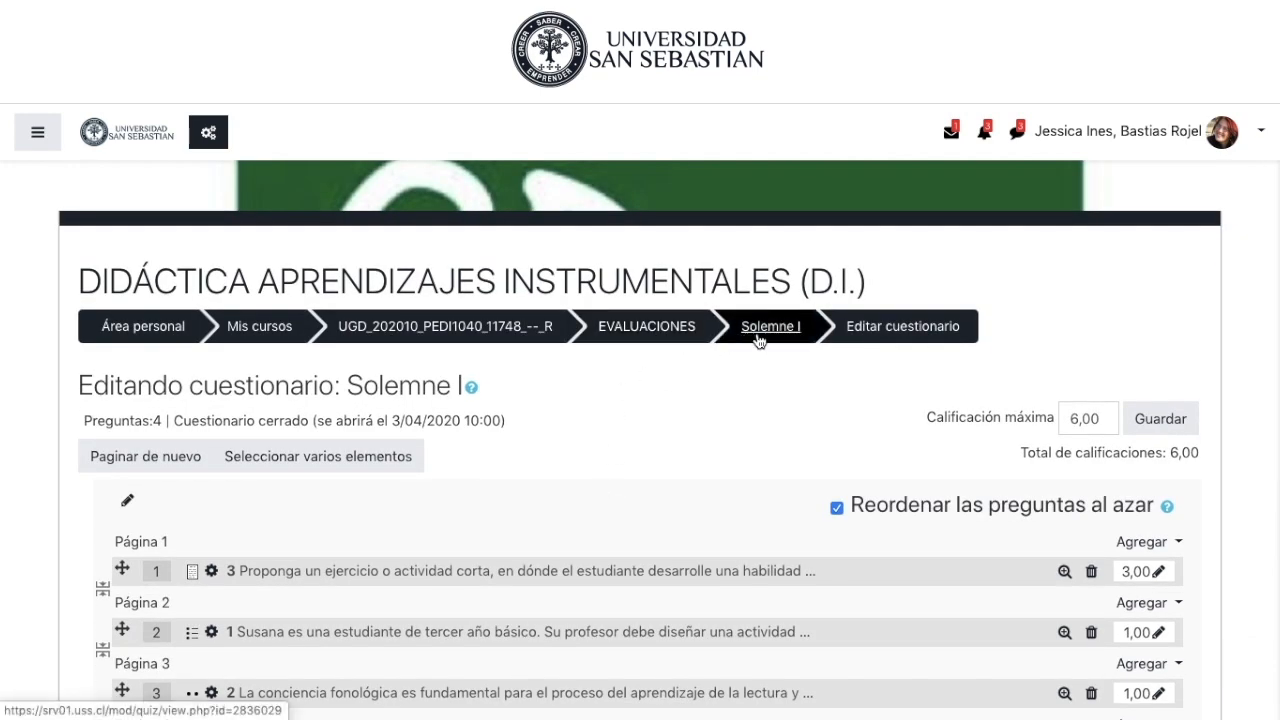
Return to the Solemne I overview and start a preview attempt of the quiz.
left_click(758, 341)
scroll(723, 399, "down", 3)
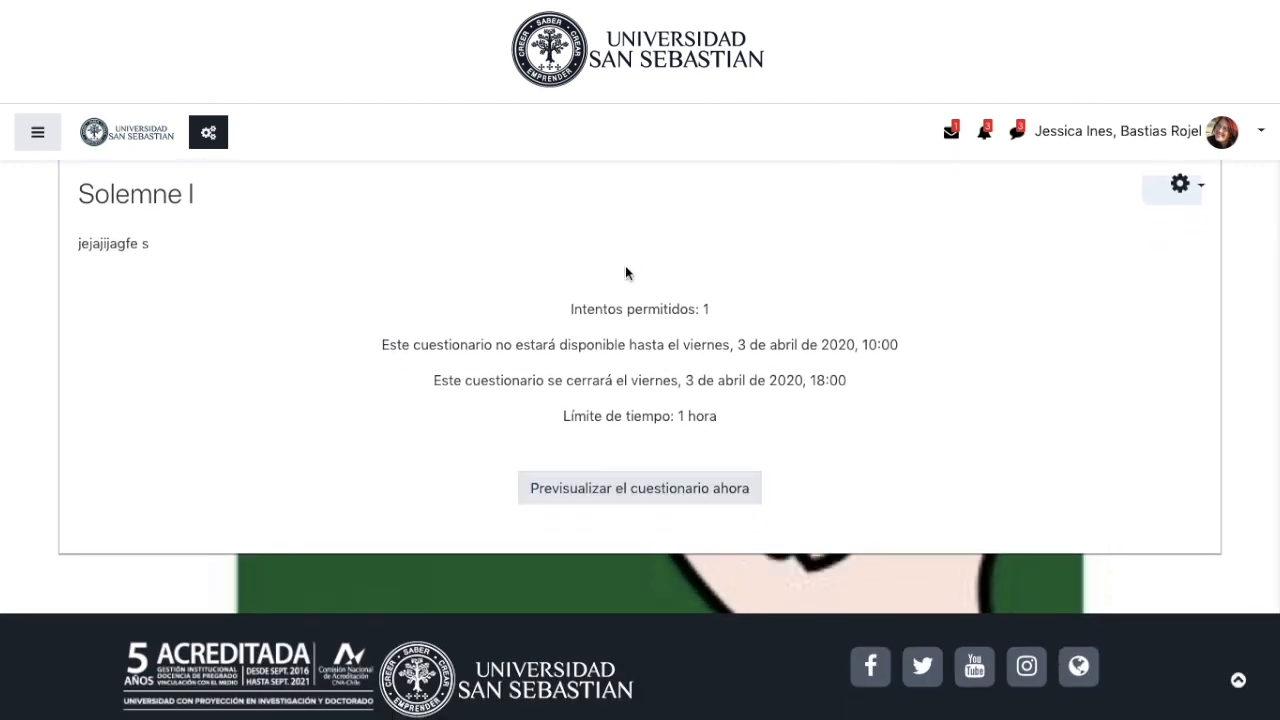
left_click(655, 499)
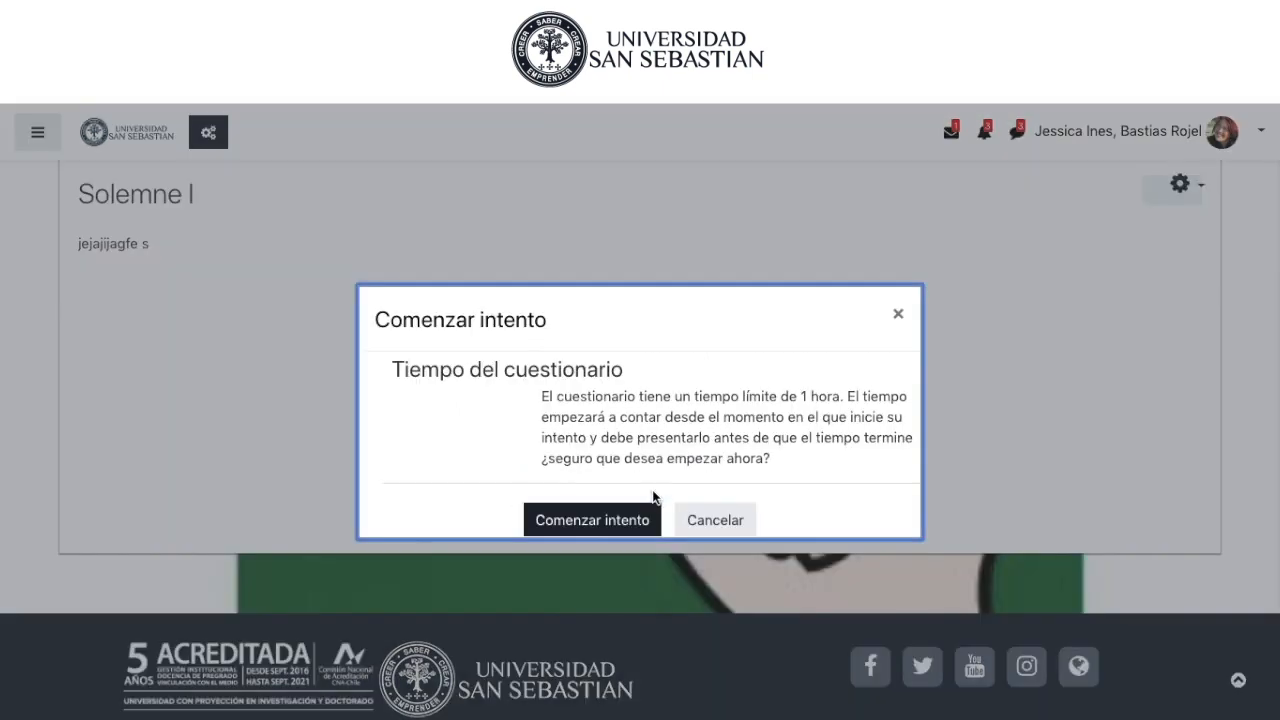
left_click(597, 525)
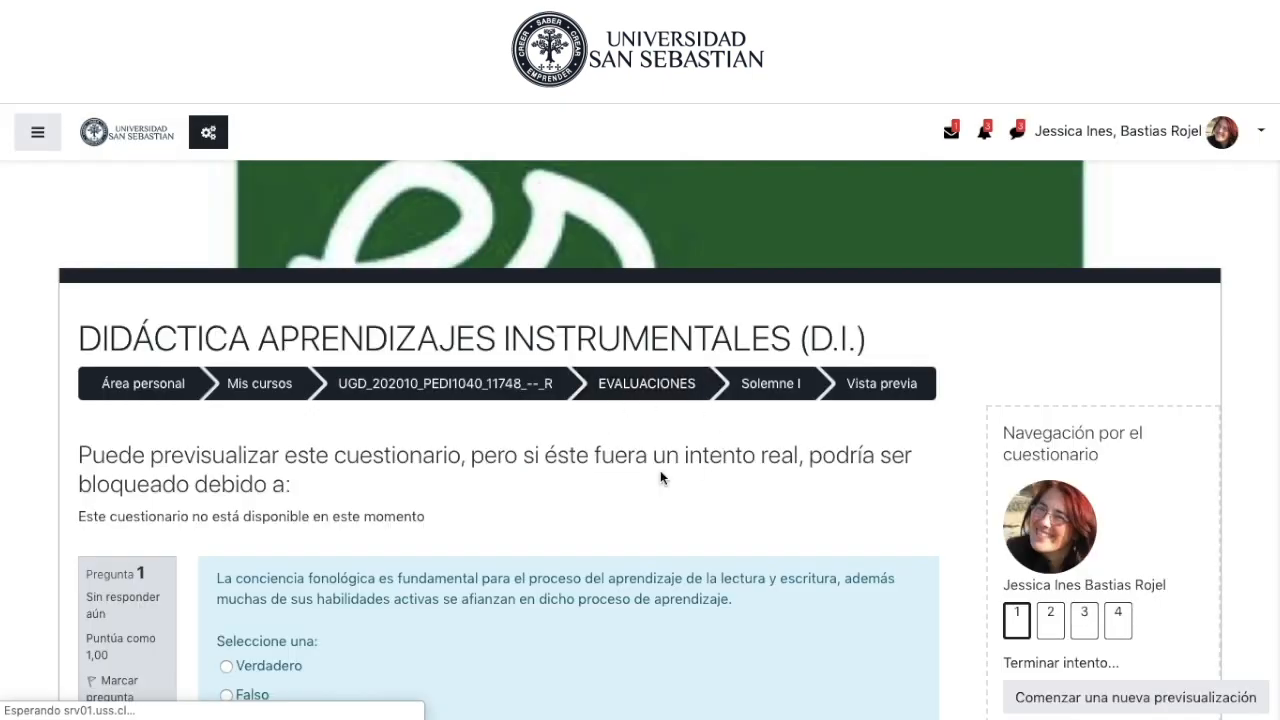
scroll(651, 493, "down", 1)
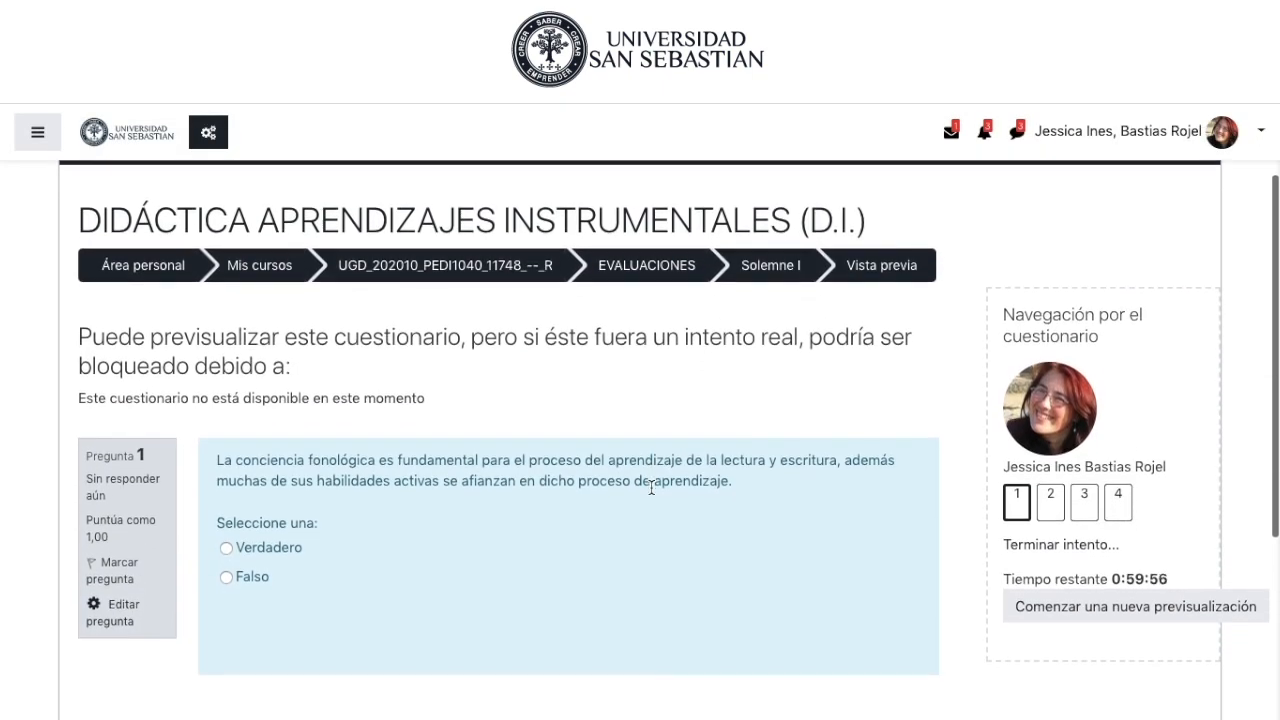
scroll(651, 490, "down", 1)
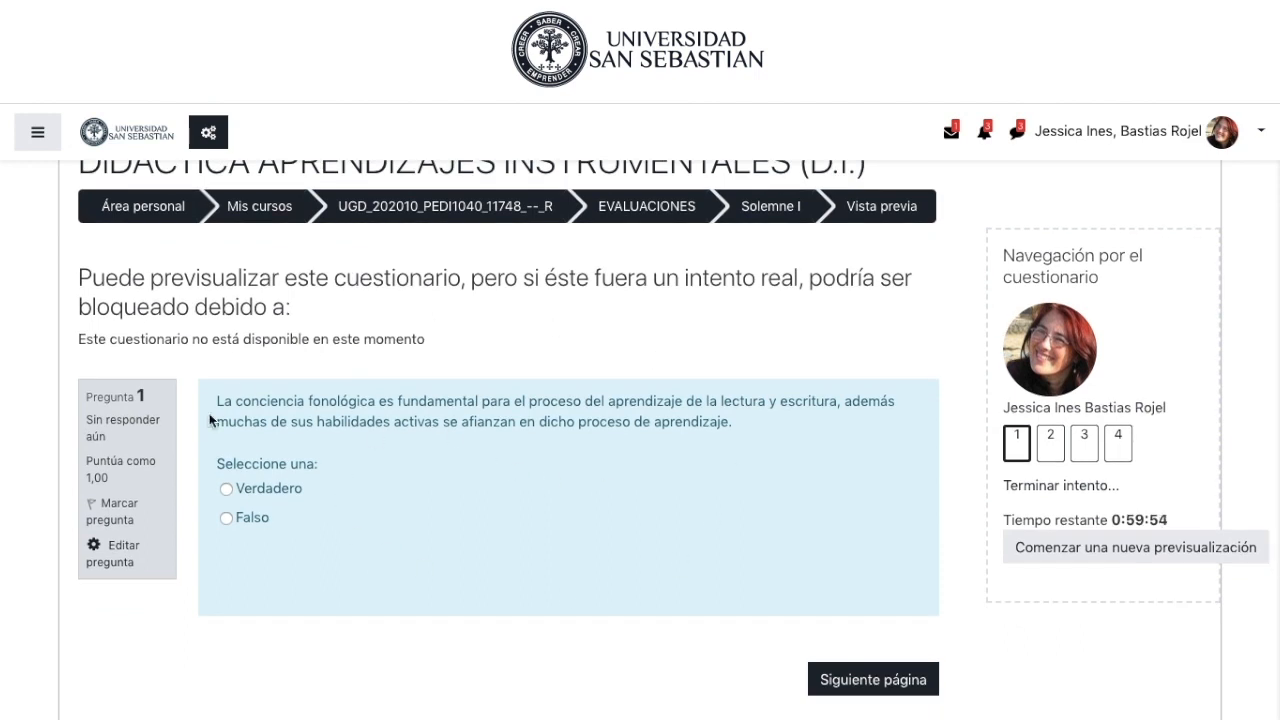
Look through questions 3, 1 and 2 in the preview to check how they are presented.
left_click(1080, 456)
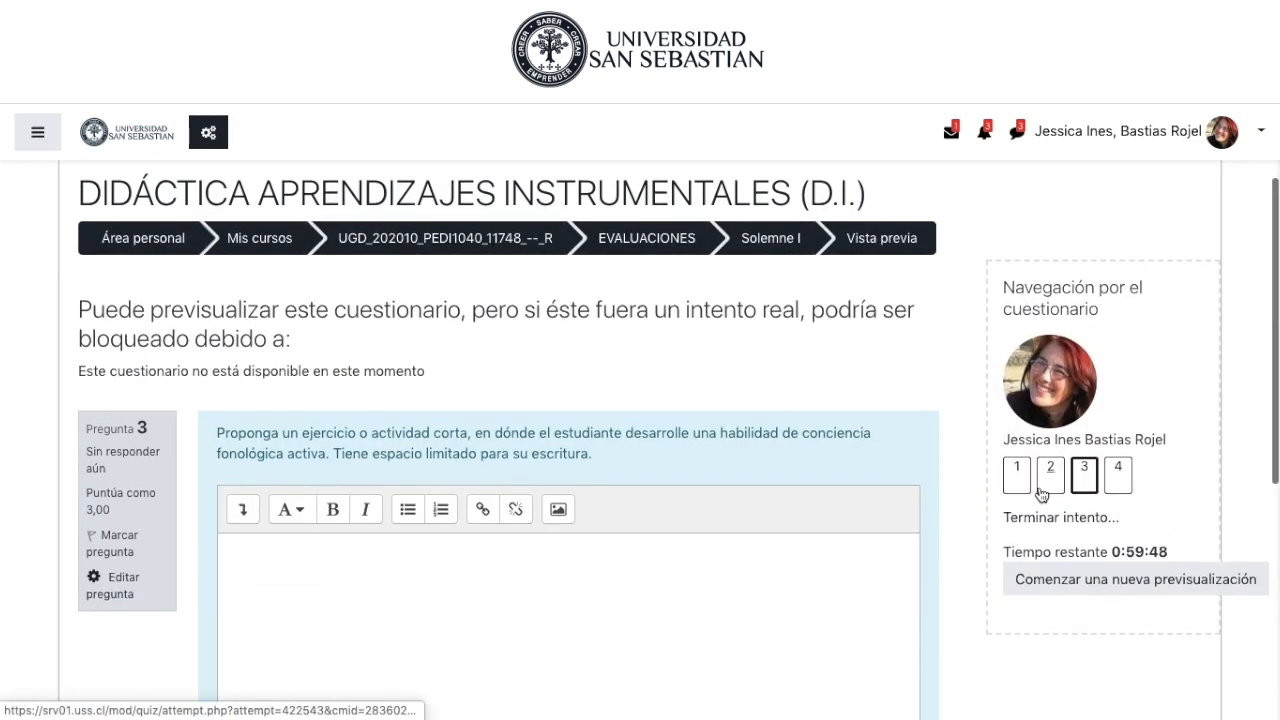
left_click(1016, 490)
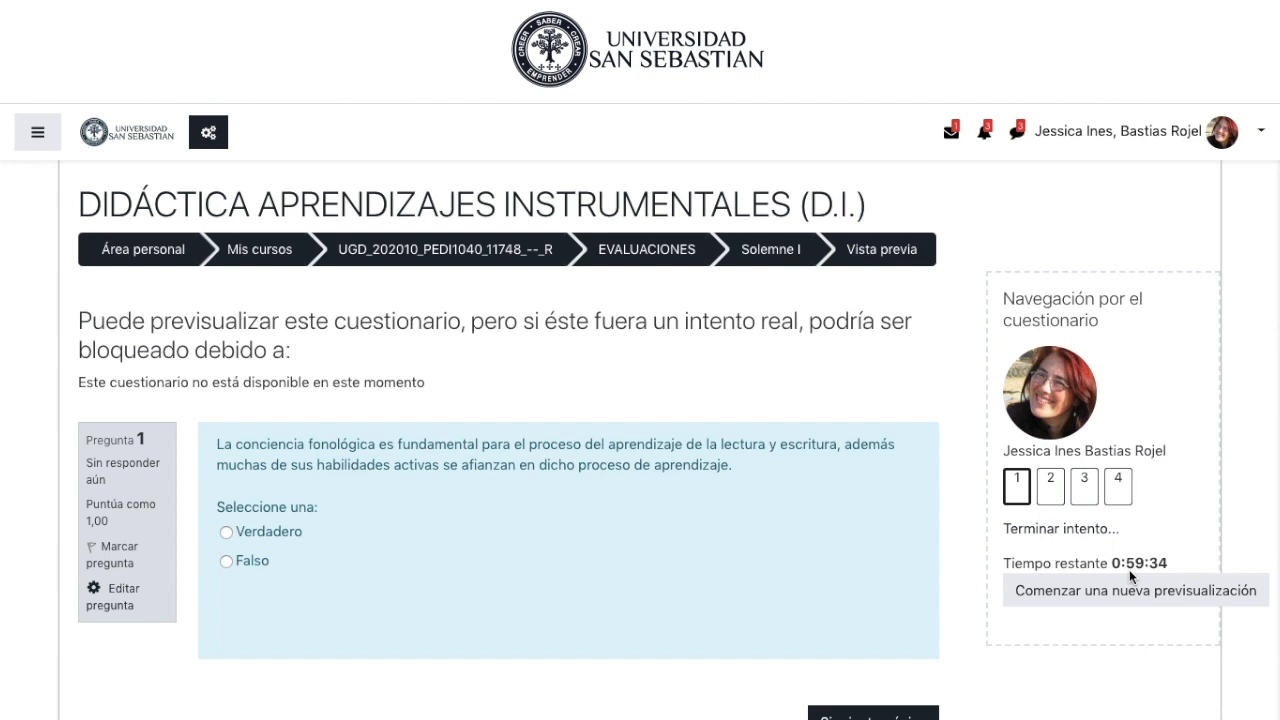
scroll(1130, 570, "down", 1)
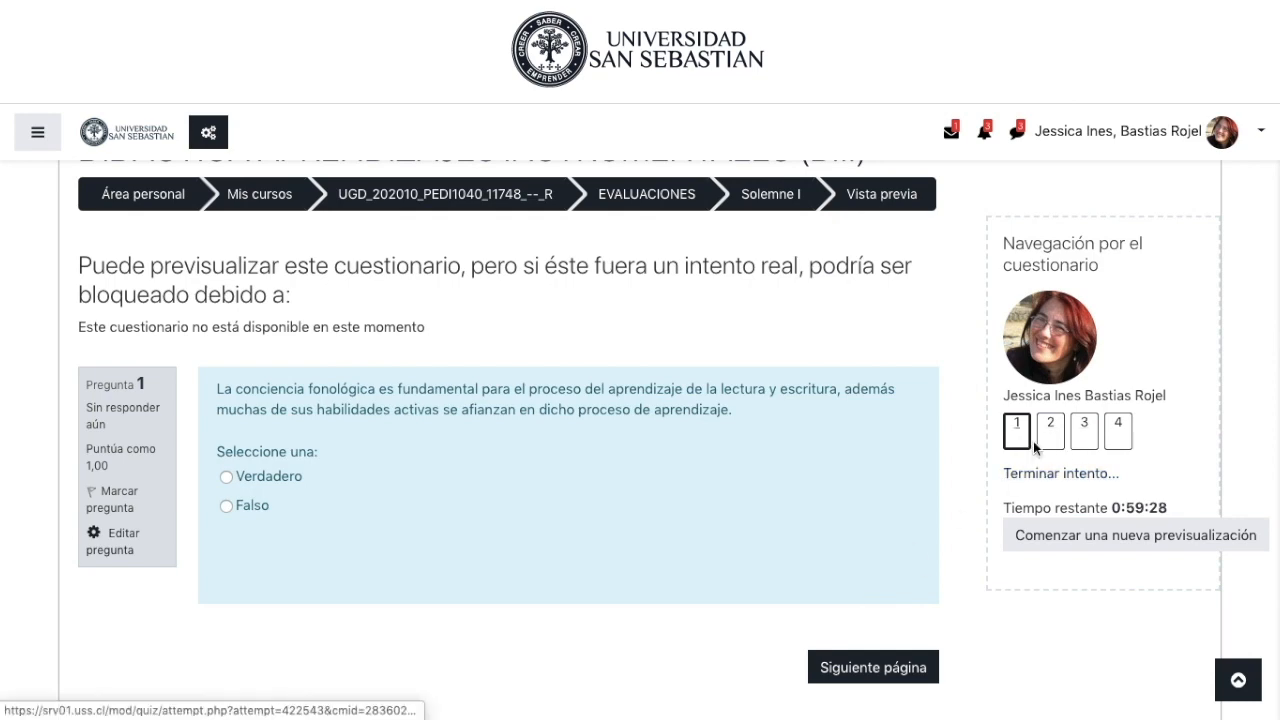
left_click(823, 677)
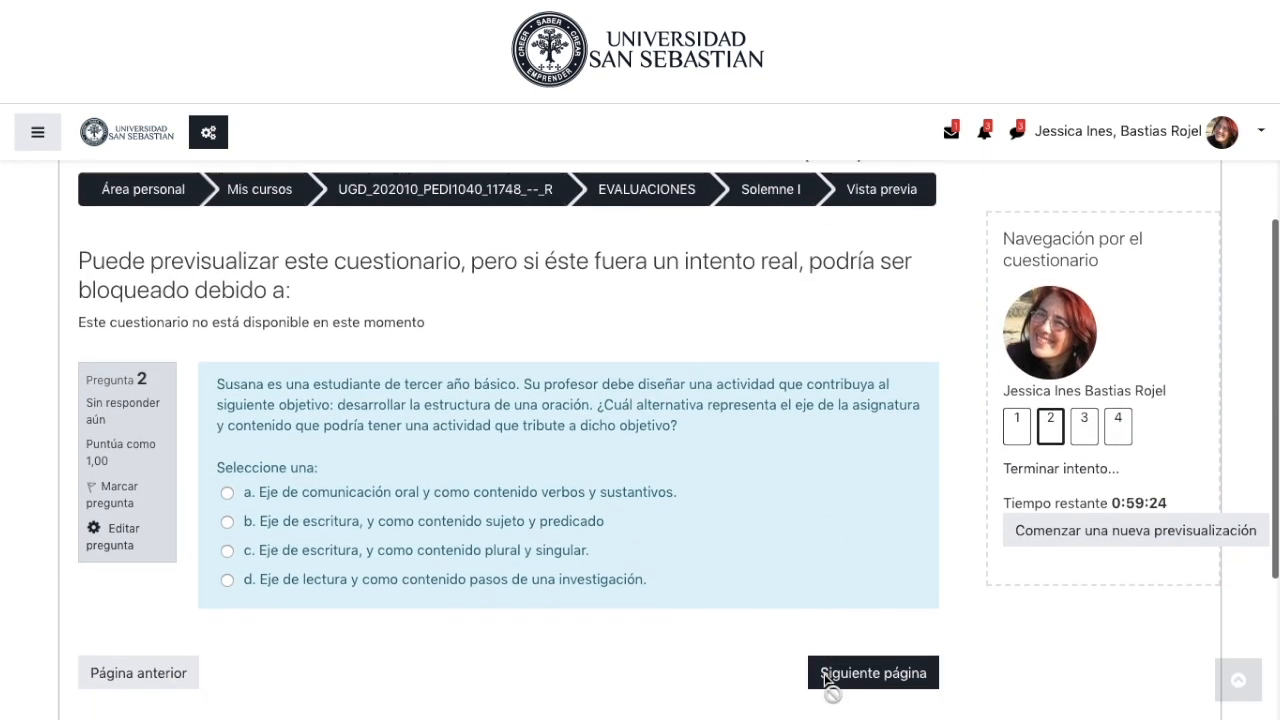
scroll(826, 681, "down", 1)
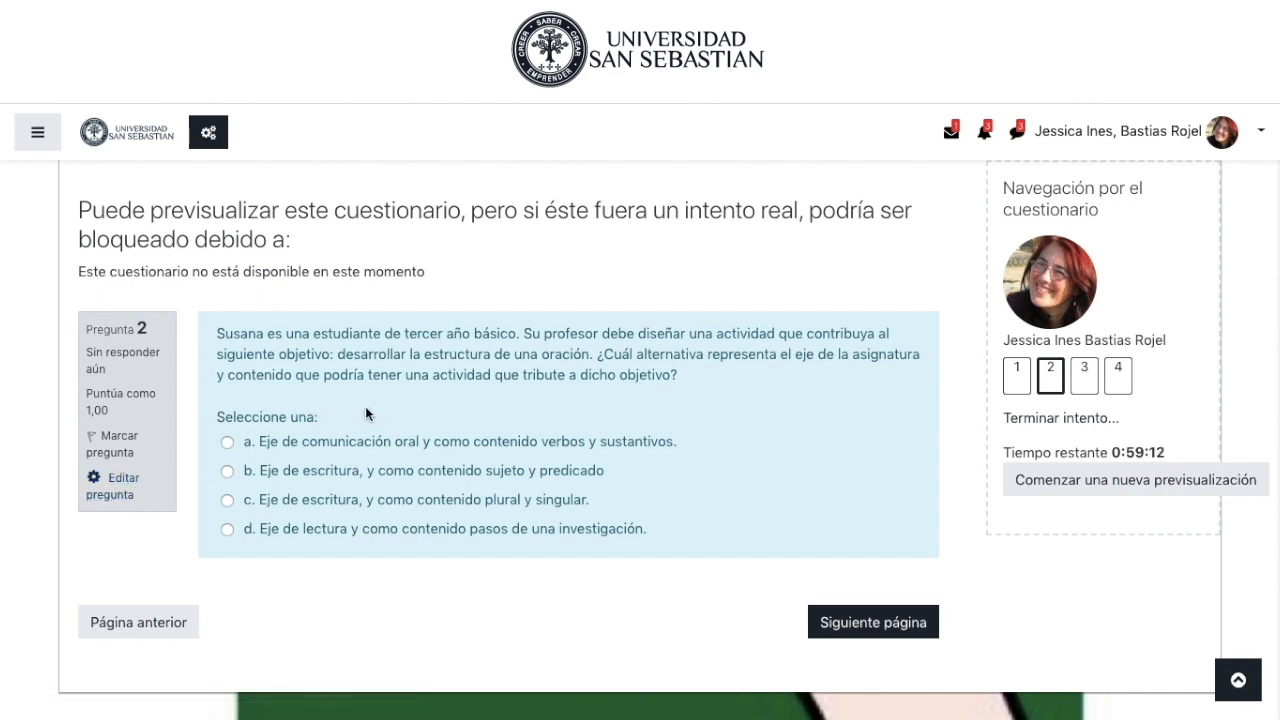
scroll(365, 406, "down", 1)
scroll(365, 406, "up", 4)
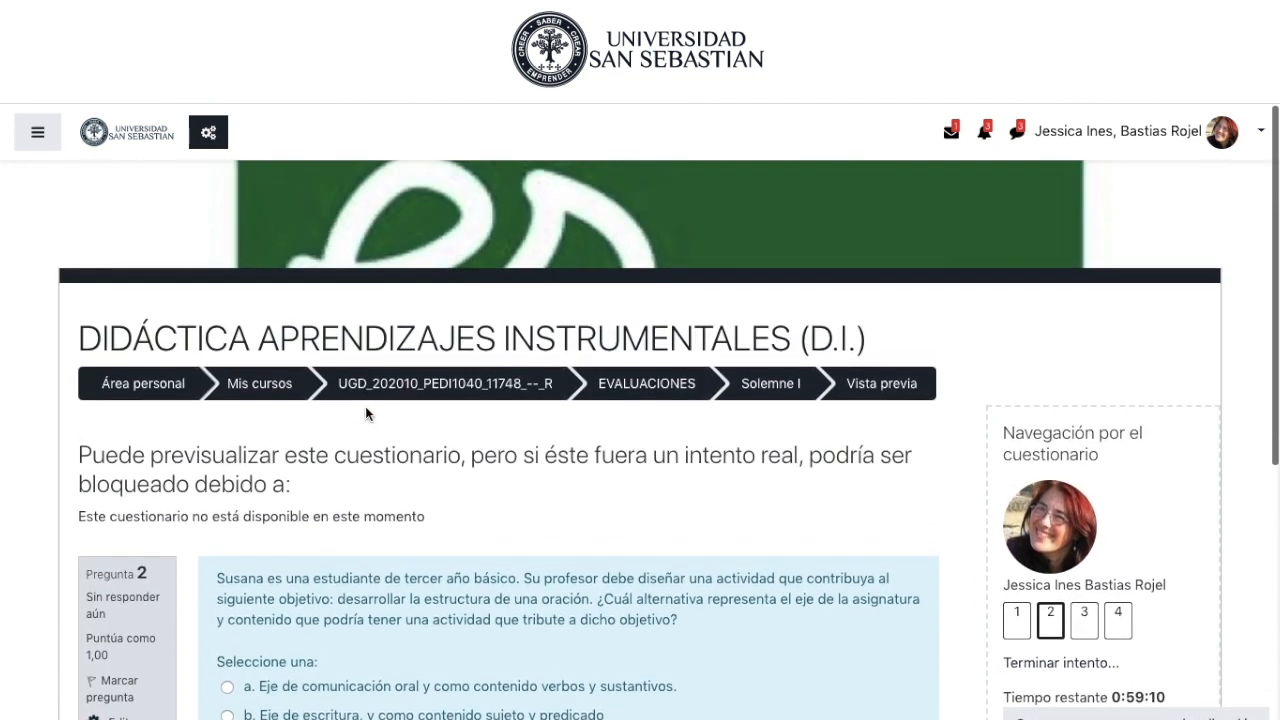
Leave the preview for the Solemne I overview and review the schedule and previous attempts summary.
left_click(767, 391)
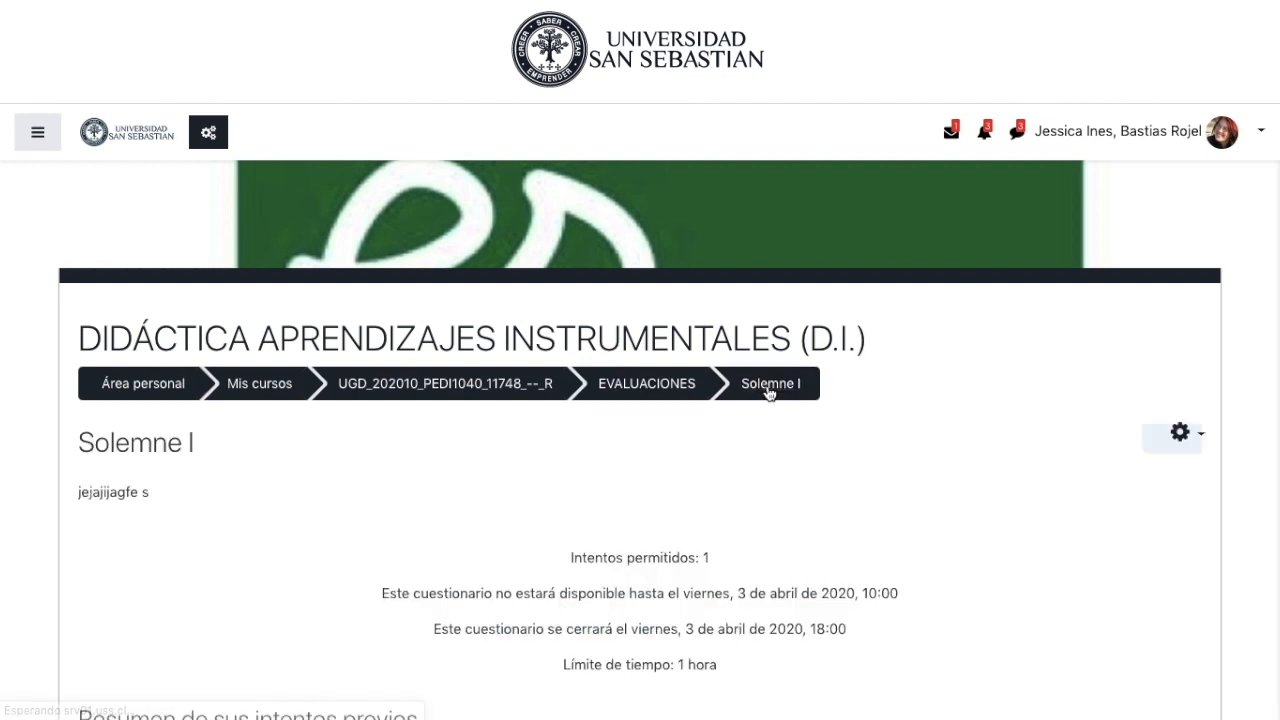
scroll(770, 394, "down", 2)
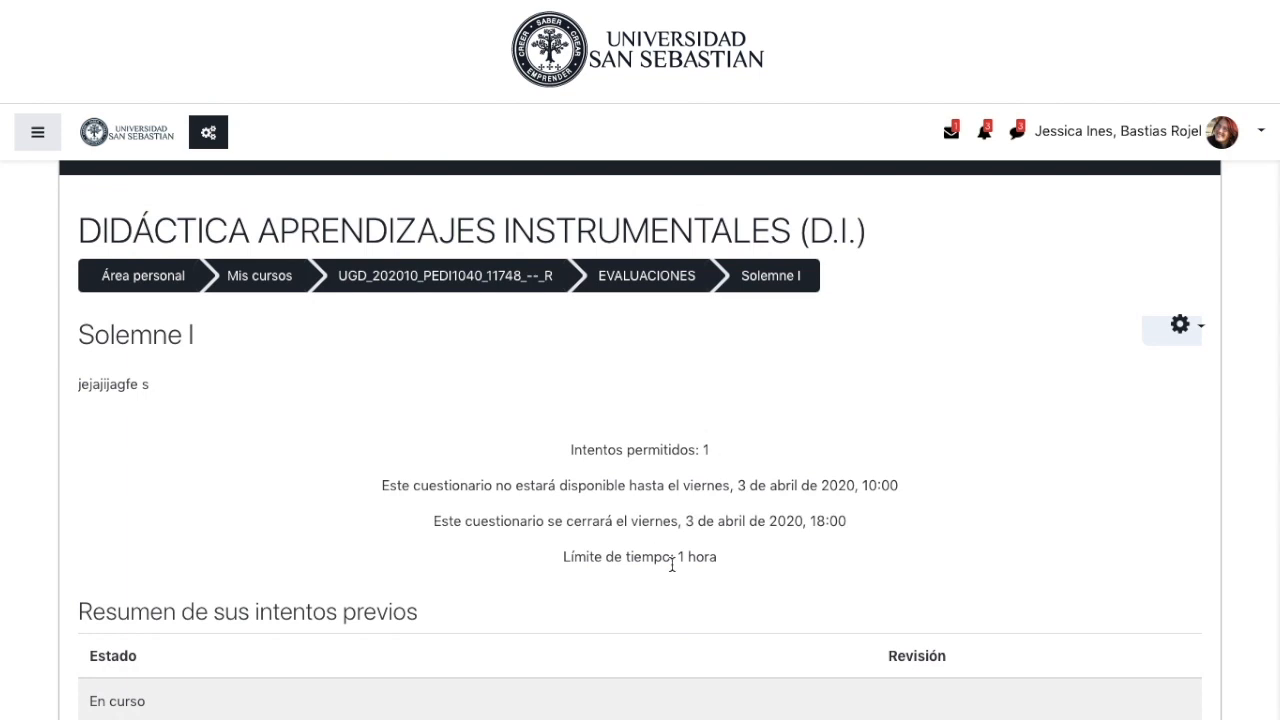
scroll(672, 565, "down", 3)
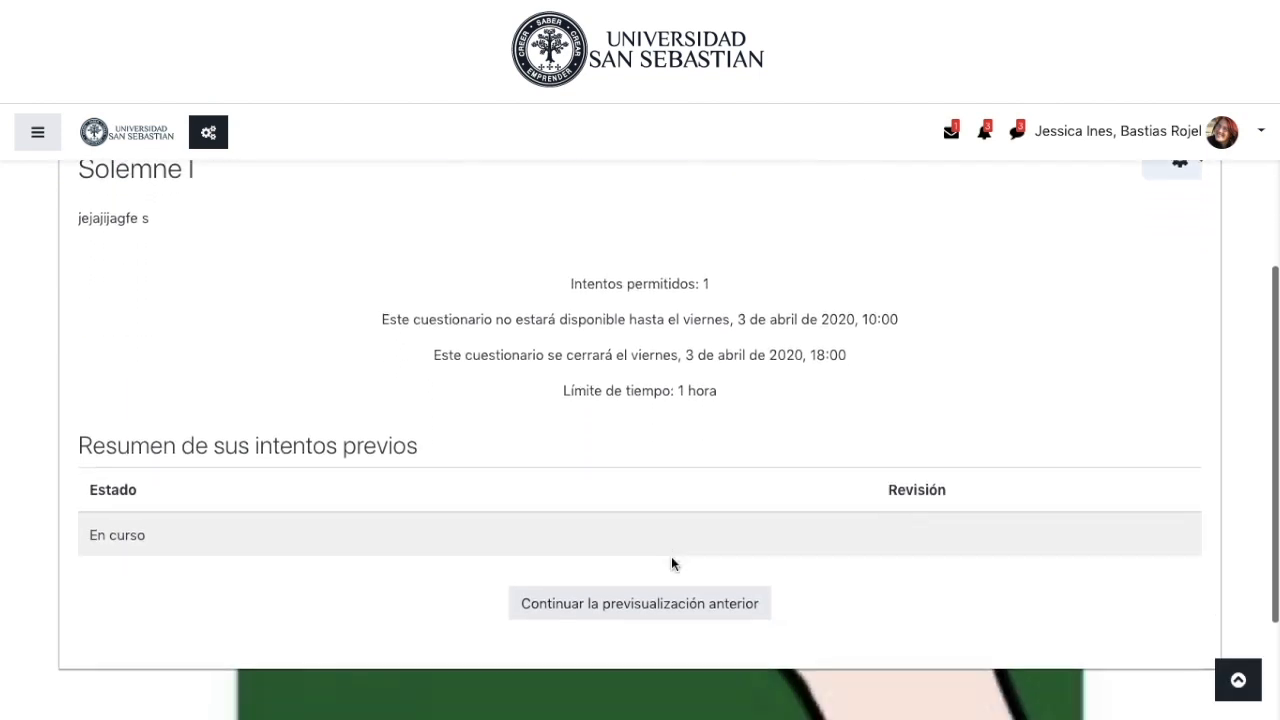
scroll(671, 562, "up", 4)
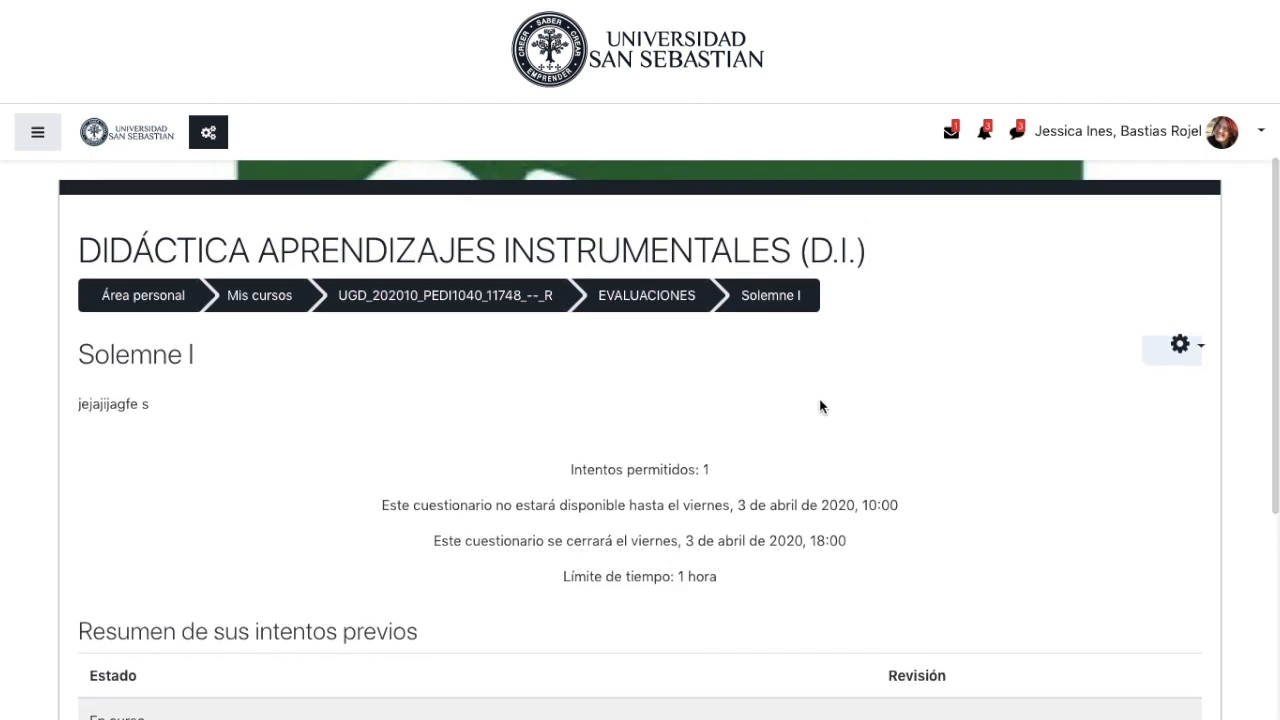
Switch the course role to Estudiante.
left_click(1108, 133)
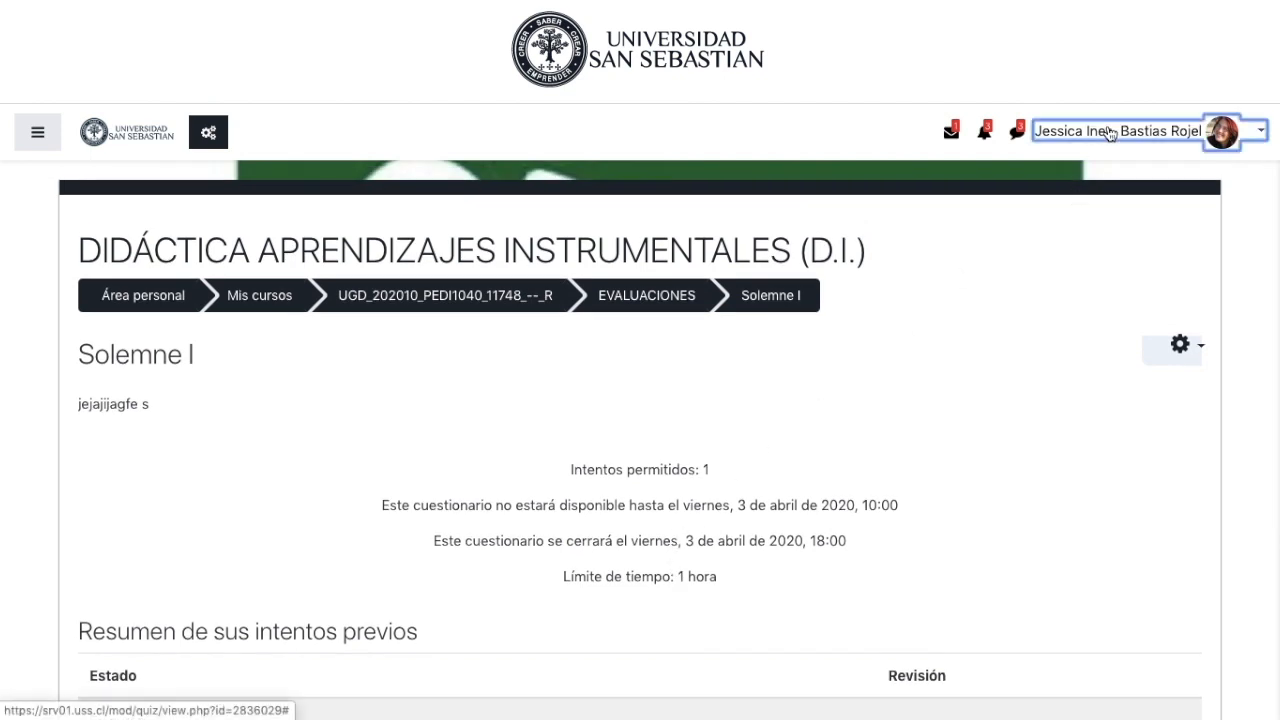
left_click(1130, 377)
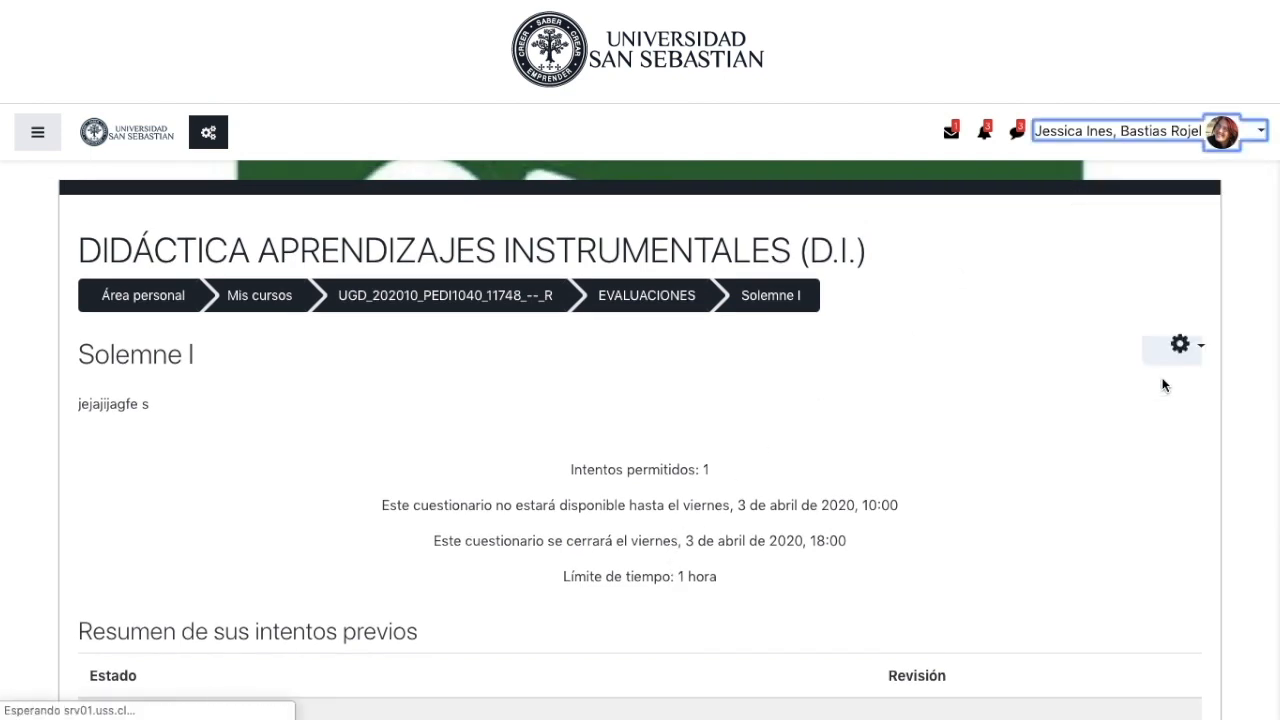
scroll(797, 466, "down", 3)
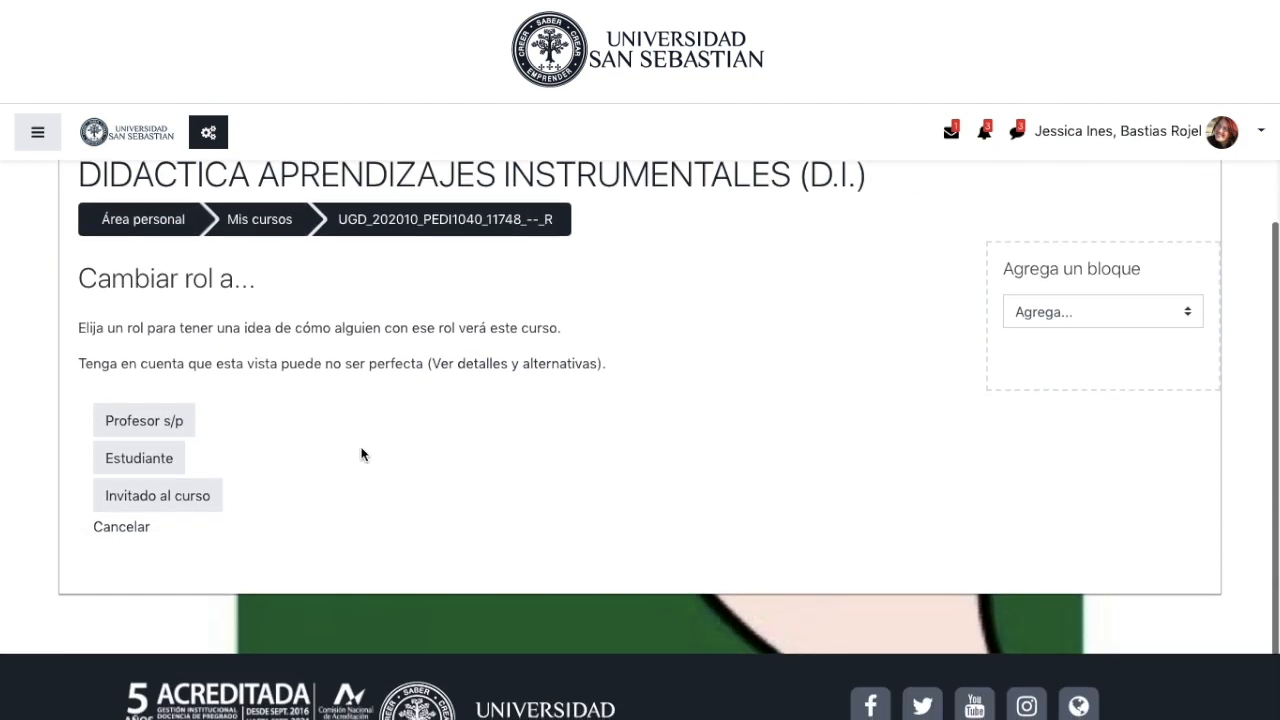
left_click(176, 465)
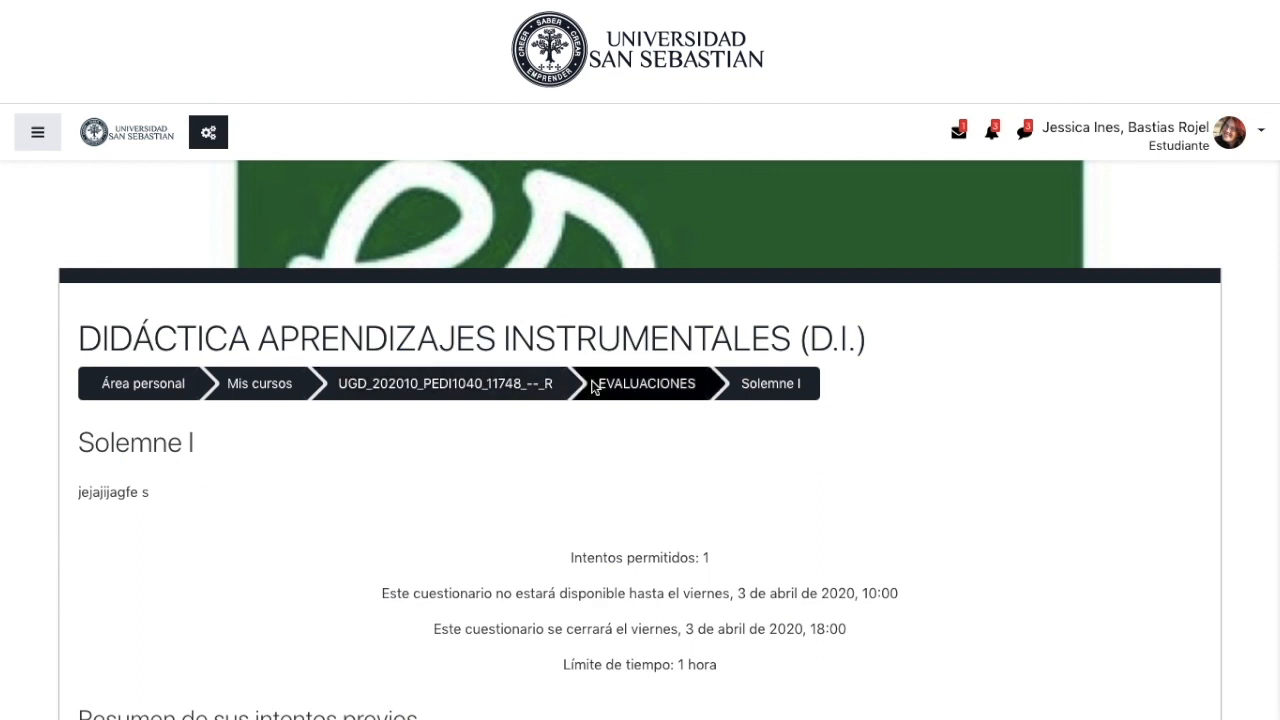
Open Solemne I from the EVALUACIONES section as a student and examine its availability details.
left_click(616, 390)
scroll(616, 388, "down", 2)
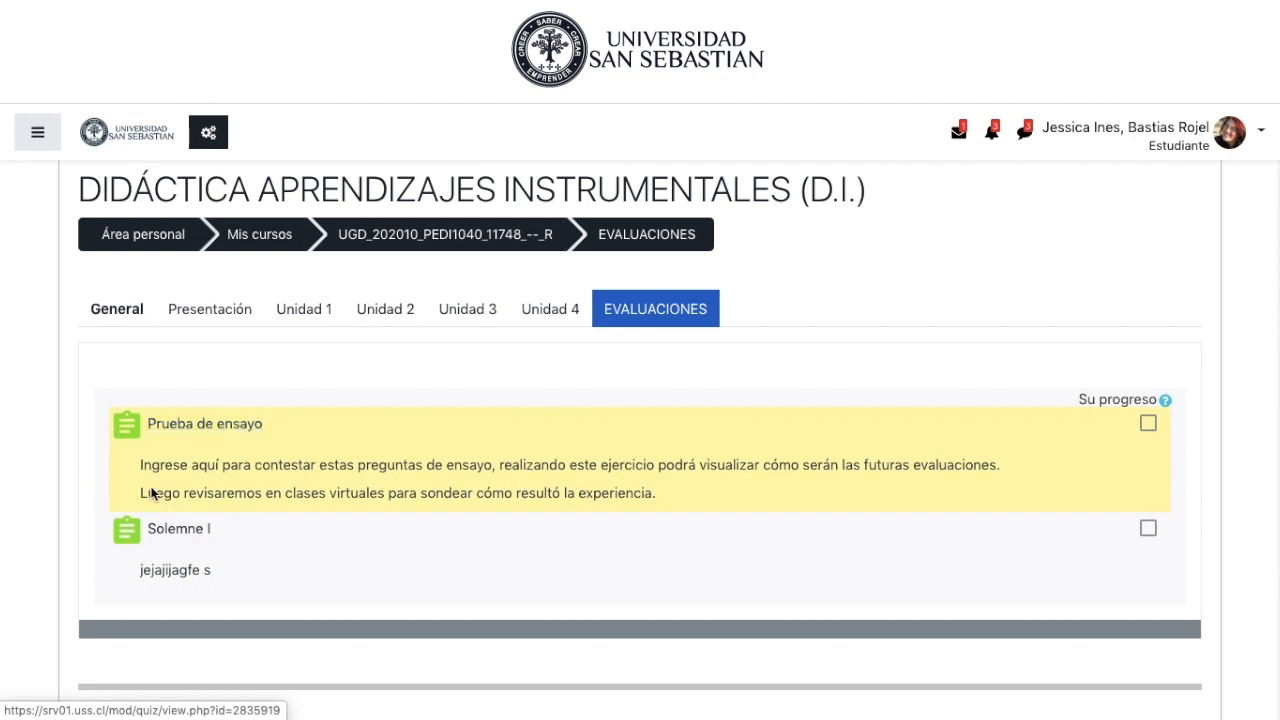
left_click(168, 540)
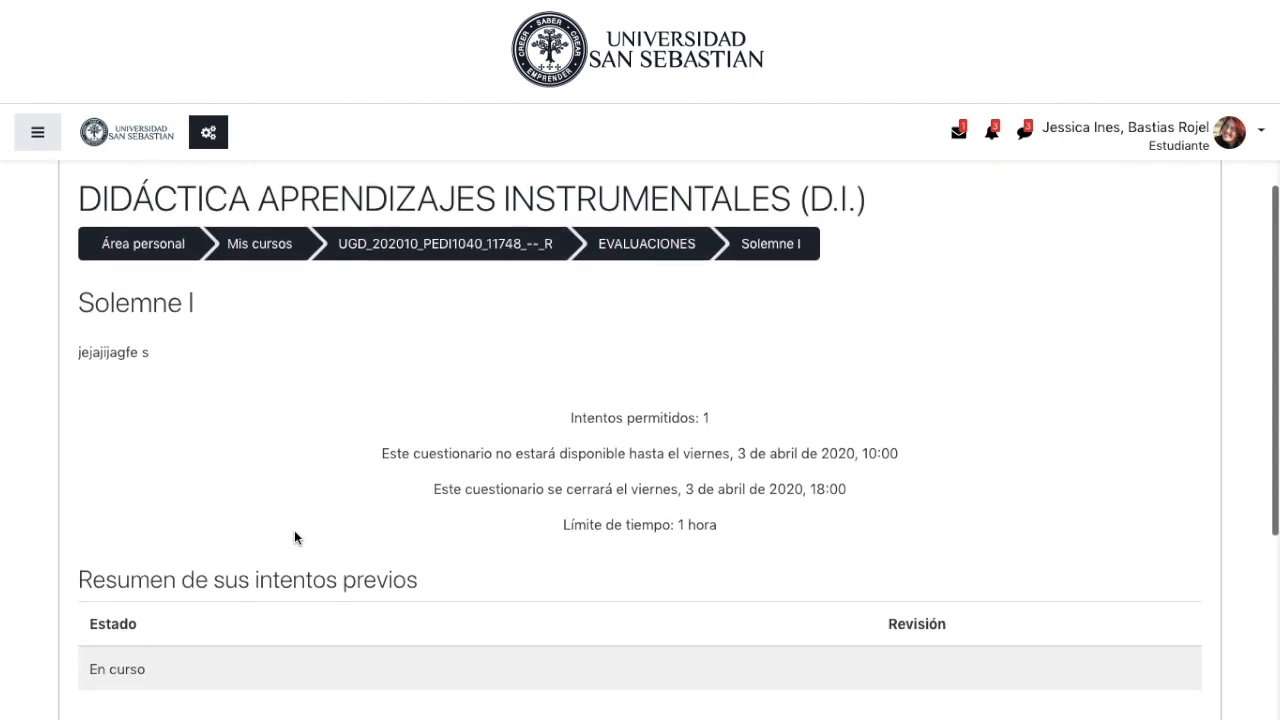
scroll(294, 538, "down", 1)
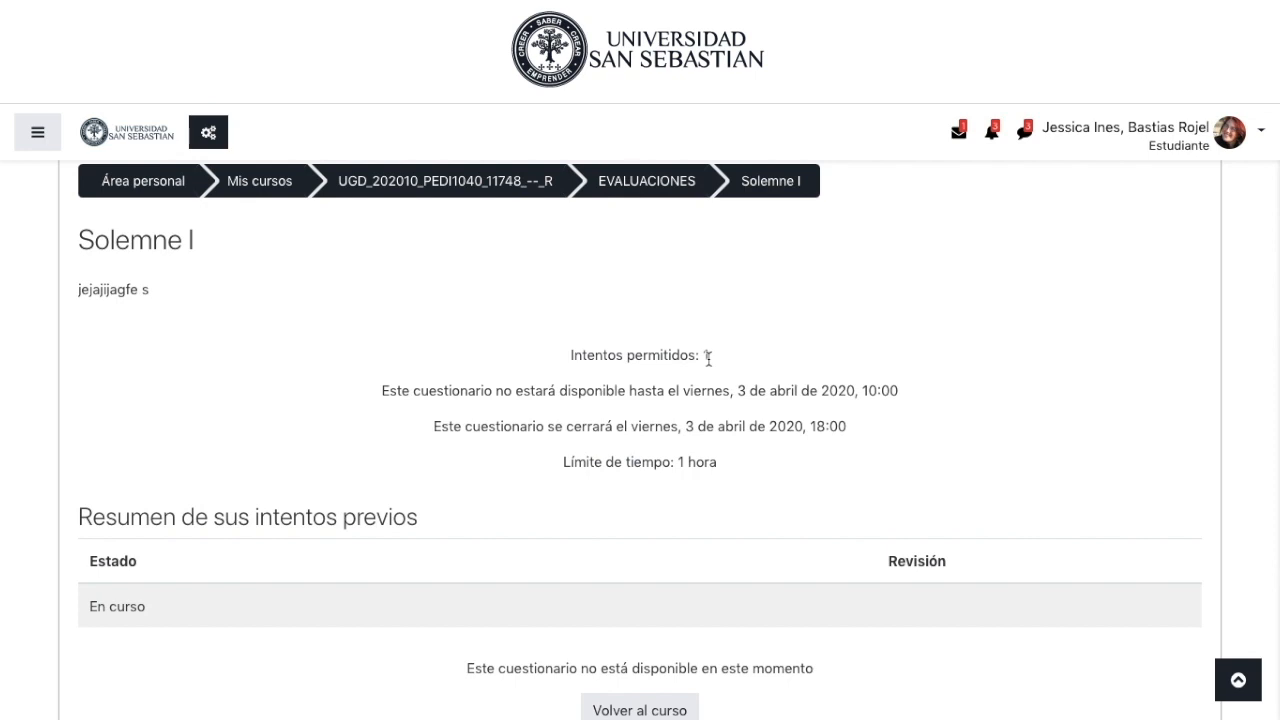
scroll(708, 358, "down", 1)
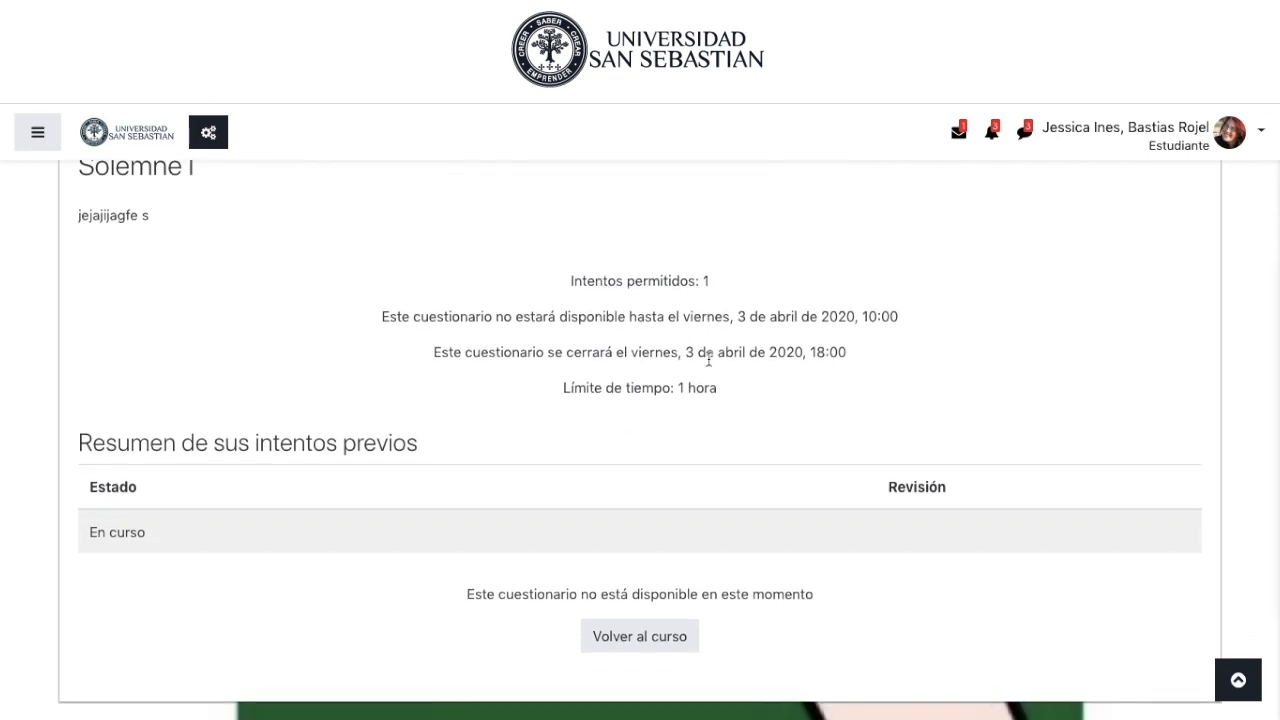
Return to the course's EVALUACIONES section and open the Prueba de ensayo quiz to view its details.
left_click(601, 634)
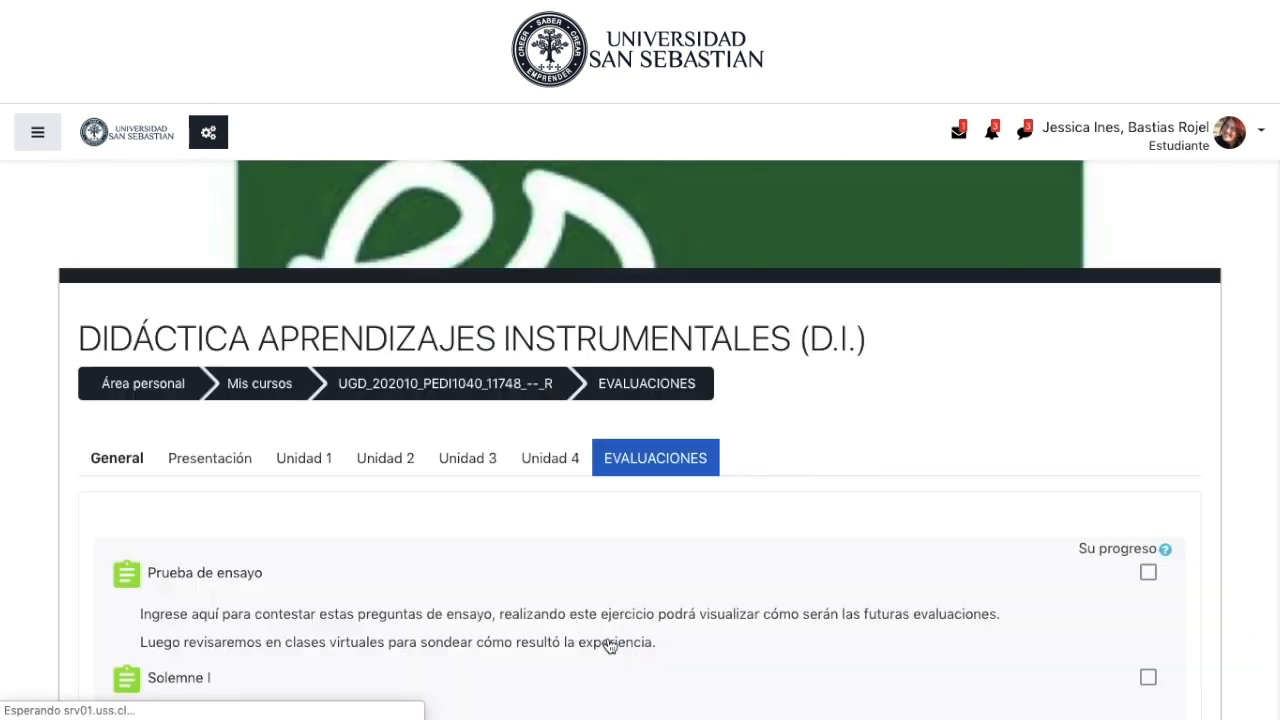
left_click(215, 578)
scroll(382, 547, "down", 1)
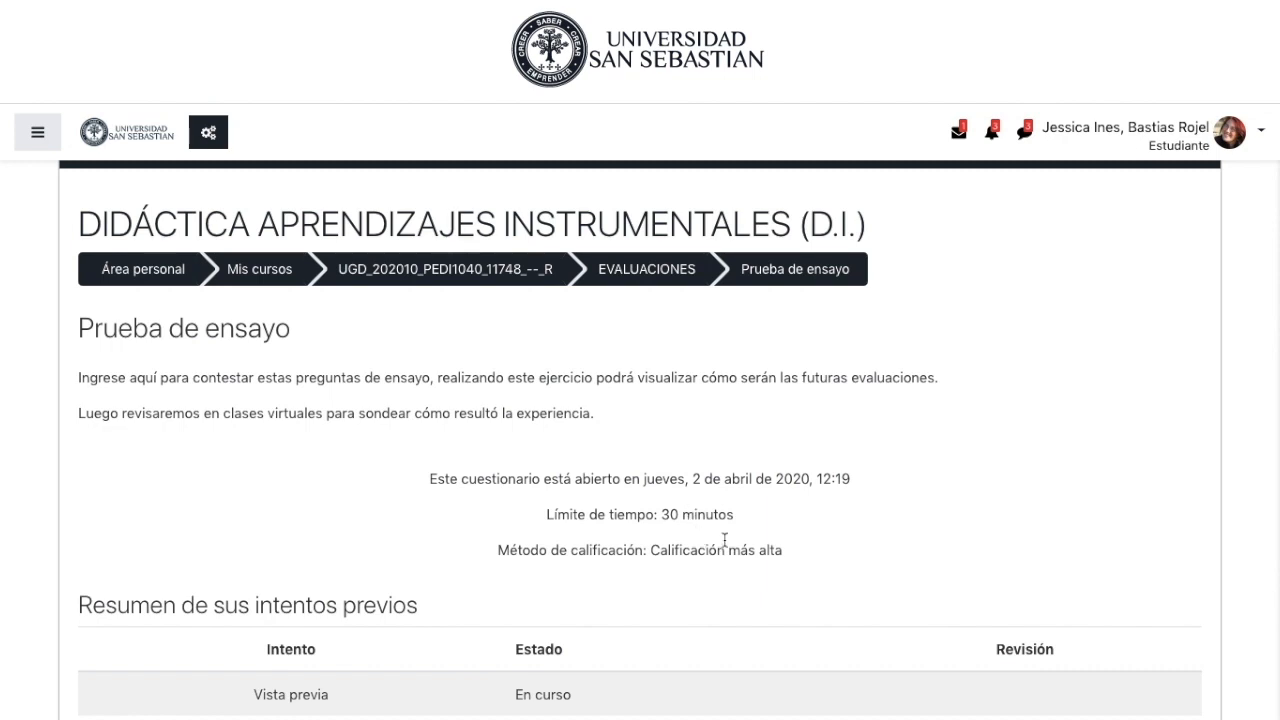
Review the previous attempts summary of Prueba de ensayo and return to the course's EVALUACIONES section.
scroll(721, 560, "down", 2)
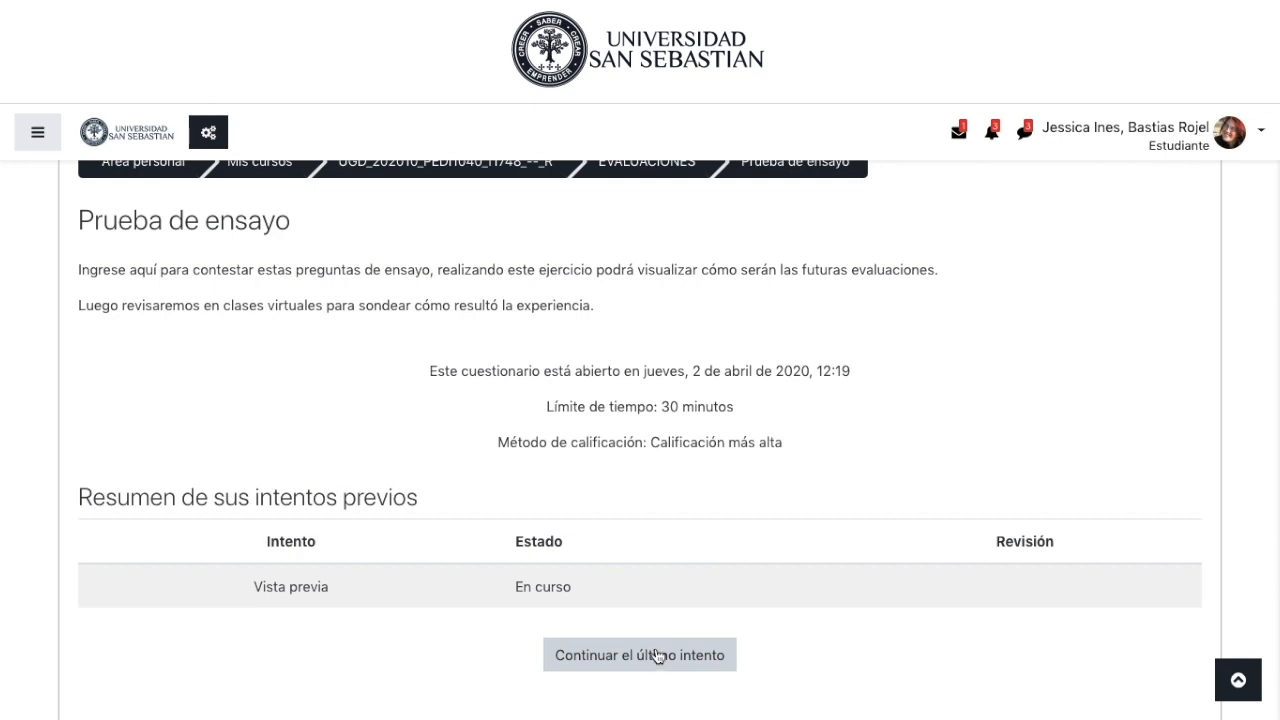
scroll(673, 273, "up", 1)
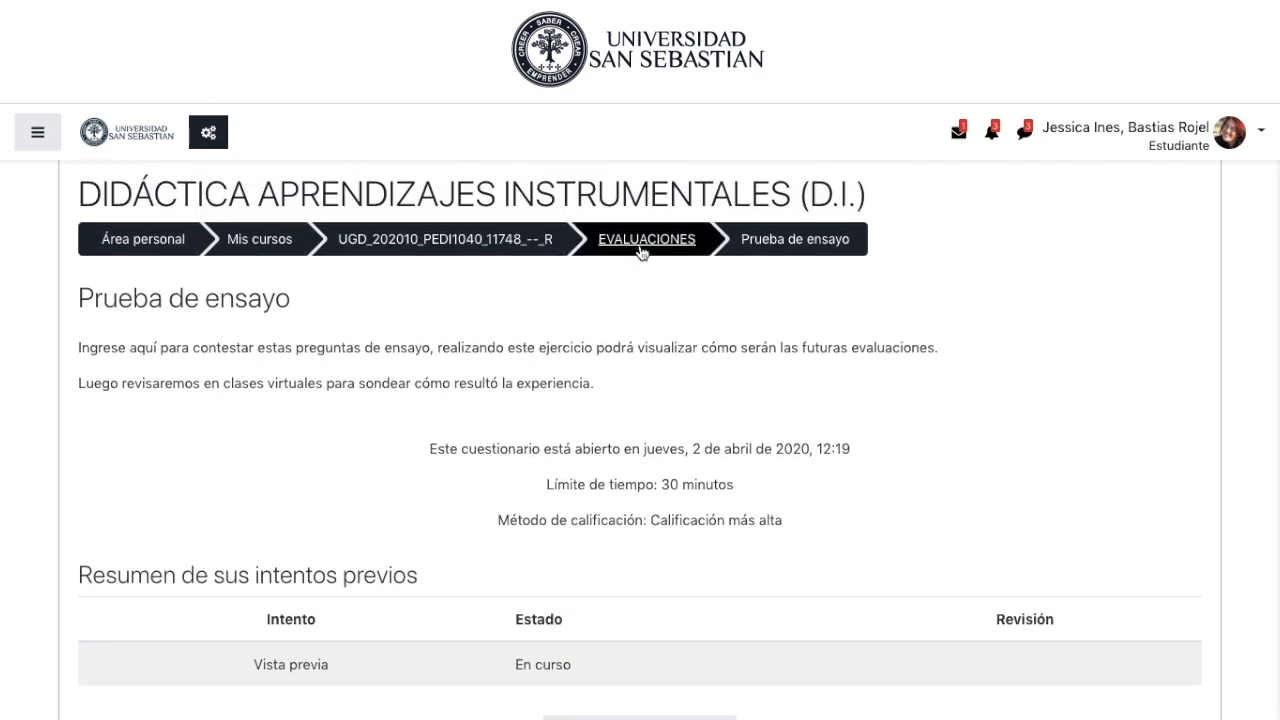
left_click(641, 248)
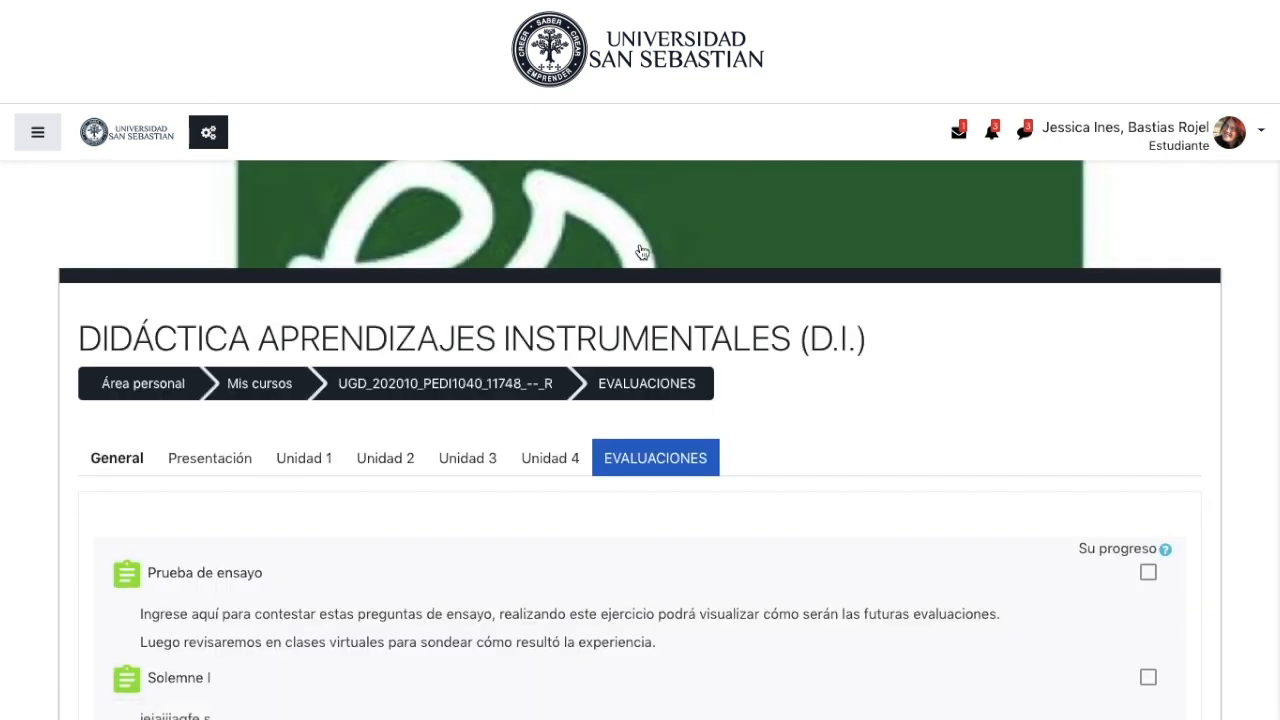
scroll(509, 407, "down", 1)
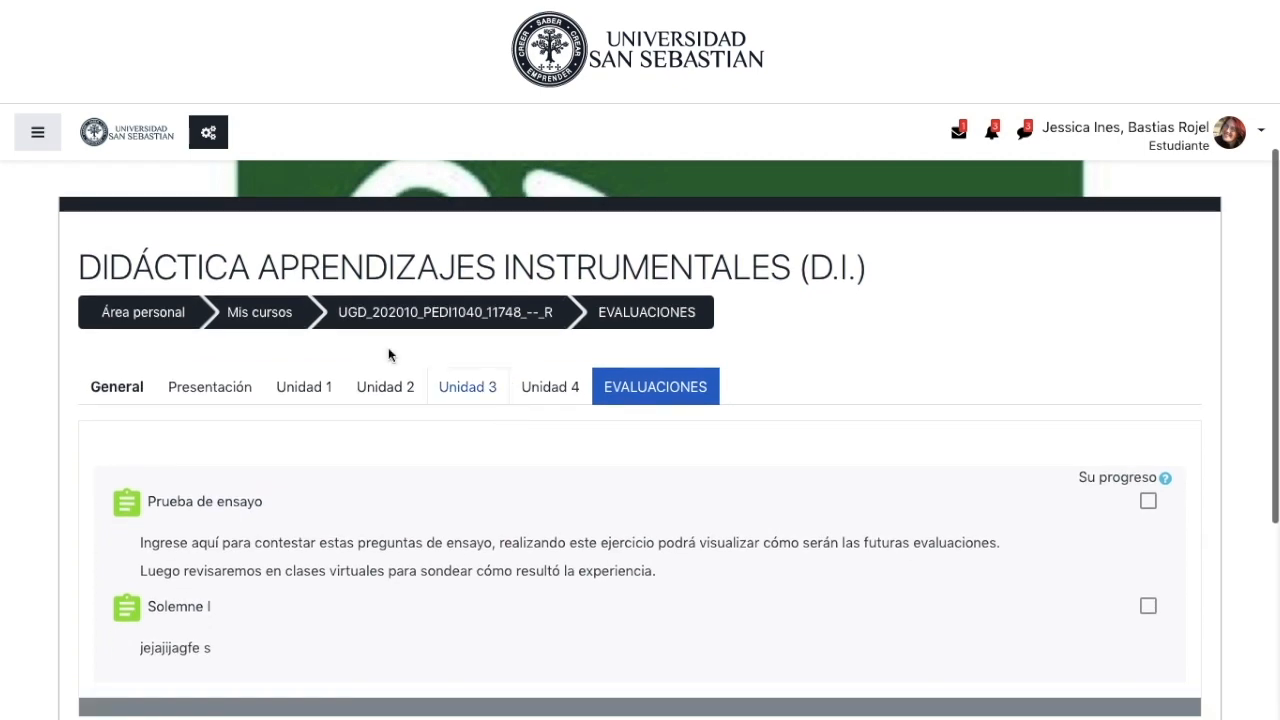
Leave the Estudiante role and return to the normal course role.
left_click(212, 140)
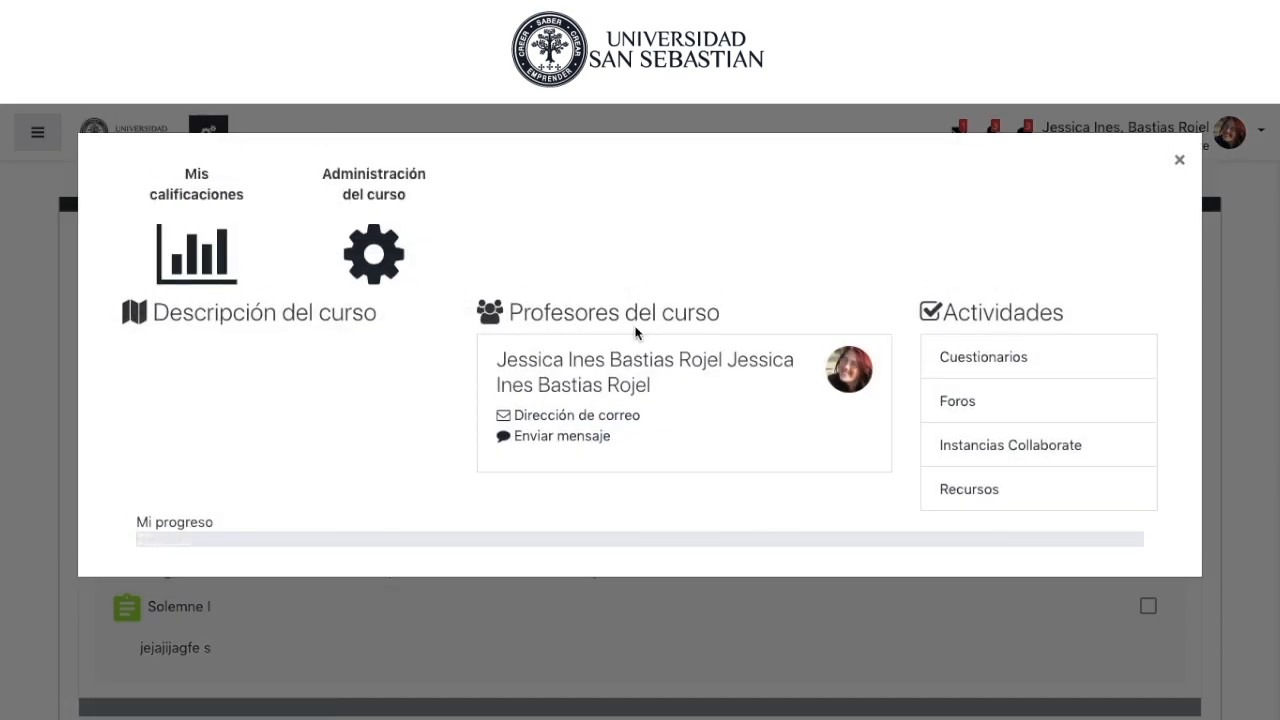
left_click(1178, 164)
left_click(1170, 150)
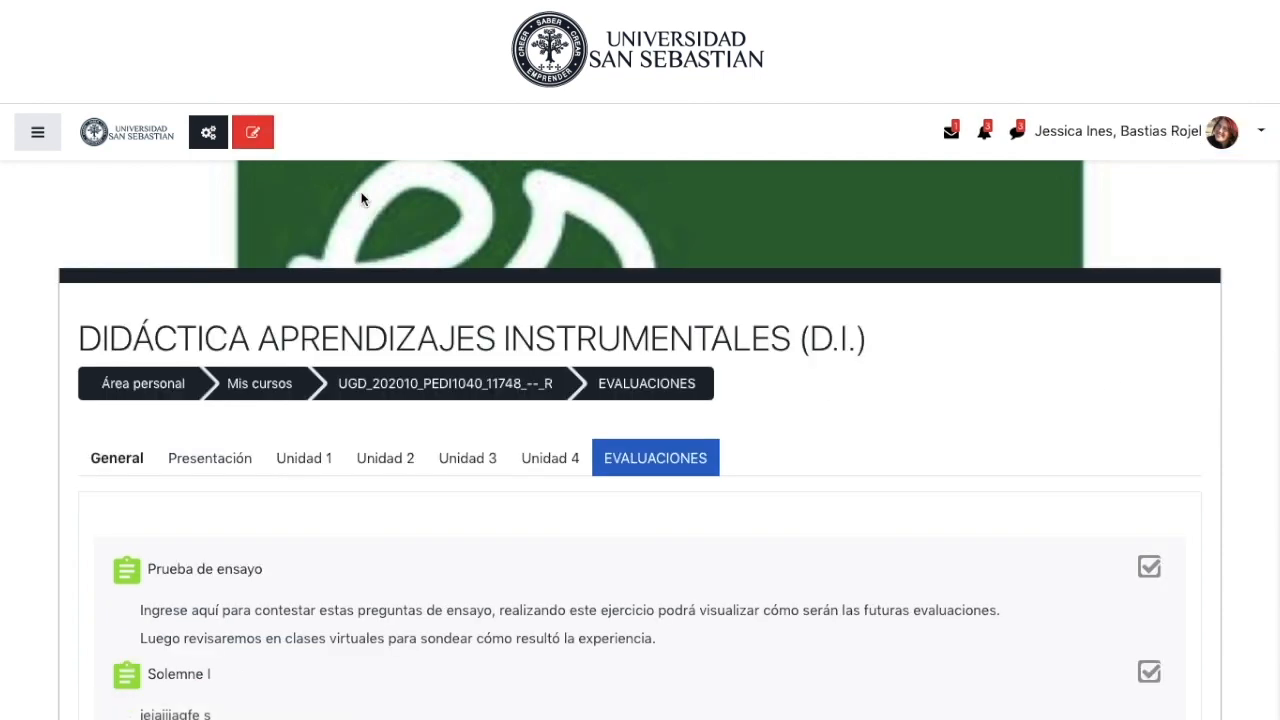
Turn on course editing and open the settings of the Solemne I quiz.
scroll(256, 326, "down", 2)
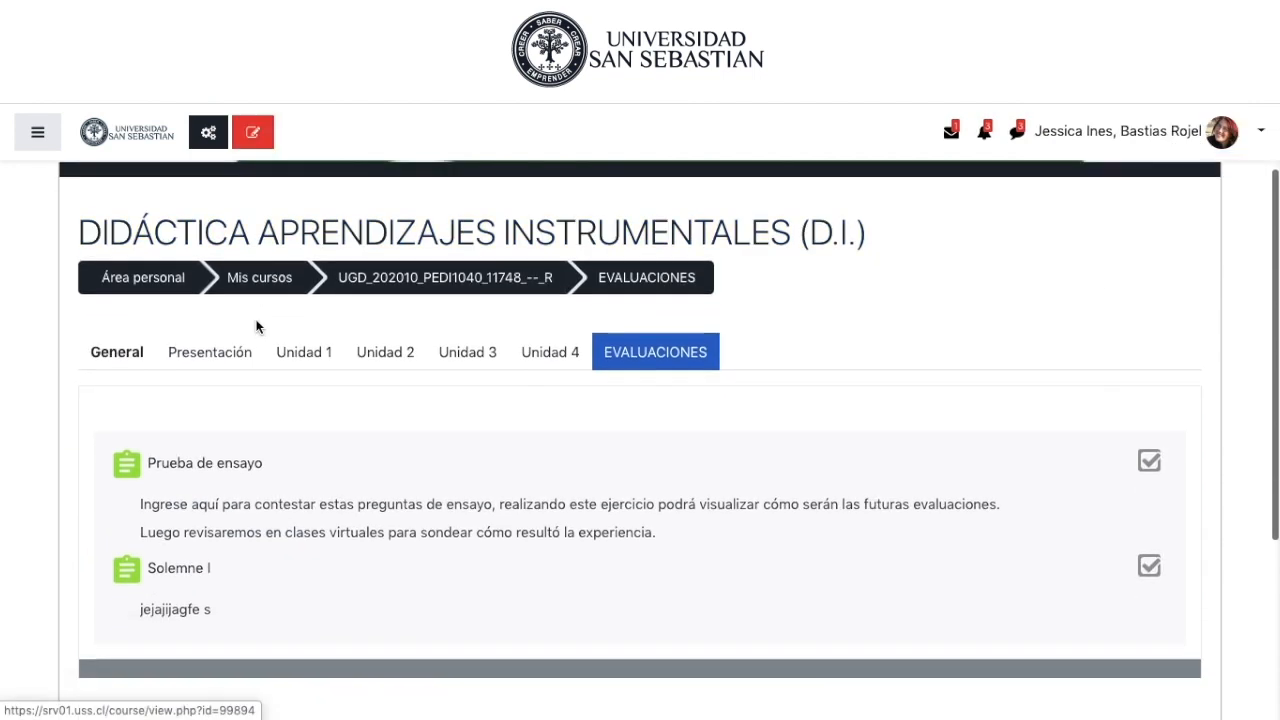
left_click(251, 135)
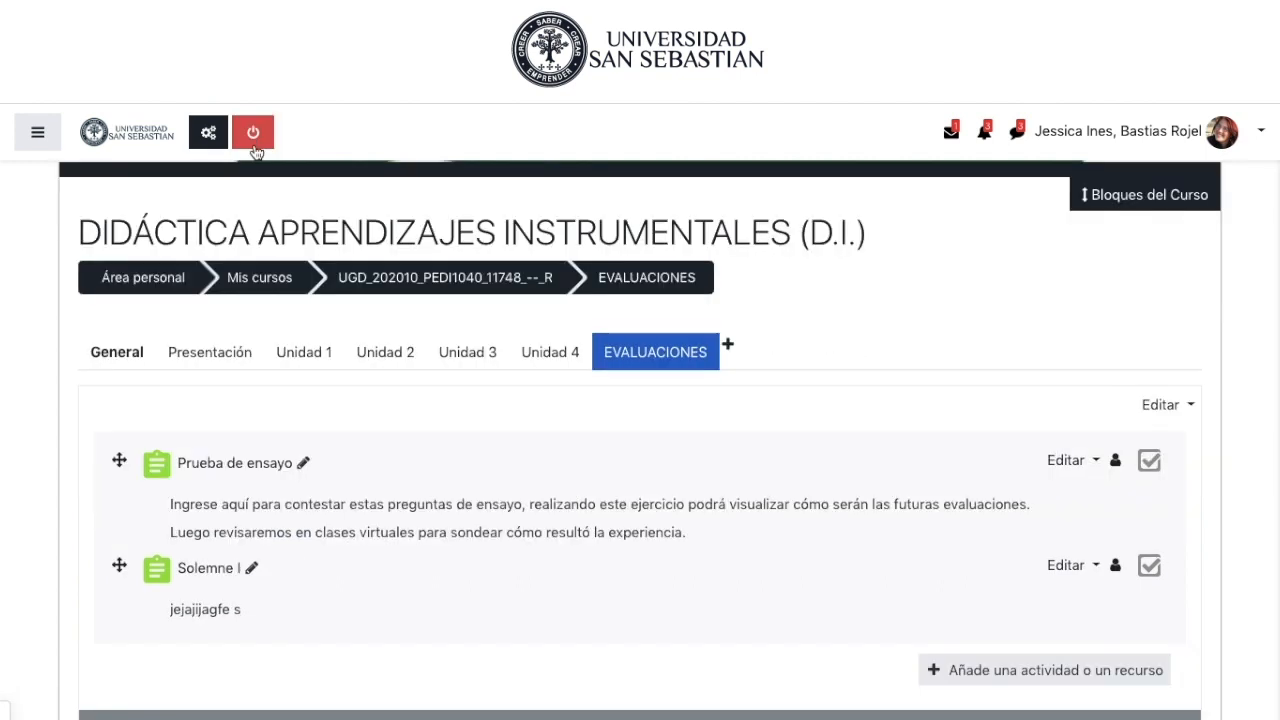
left_click(1070, 566)
left_click(1008, 598)
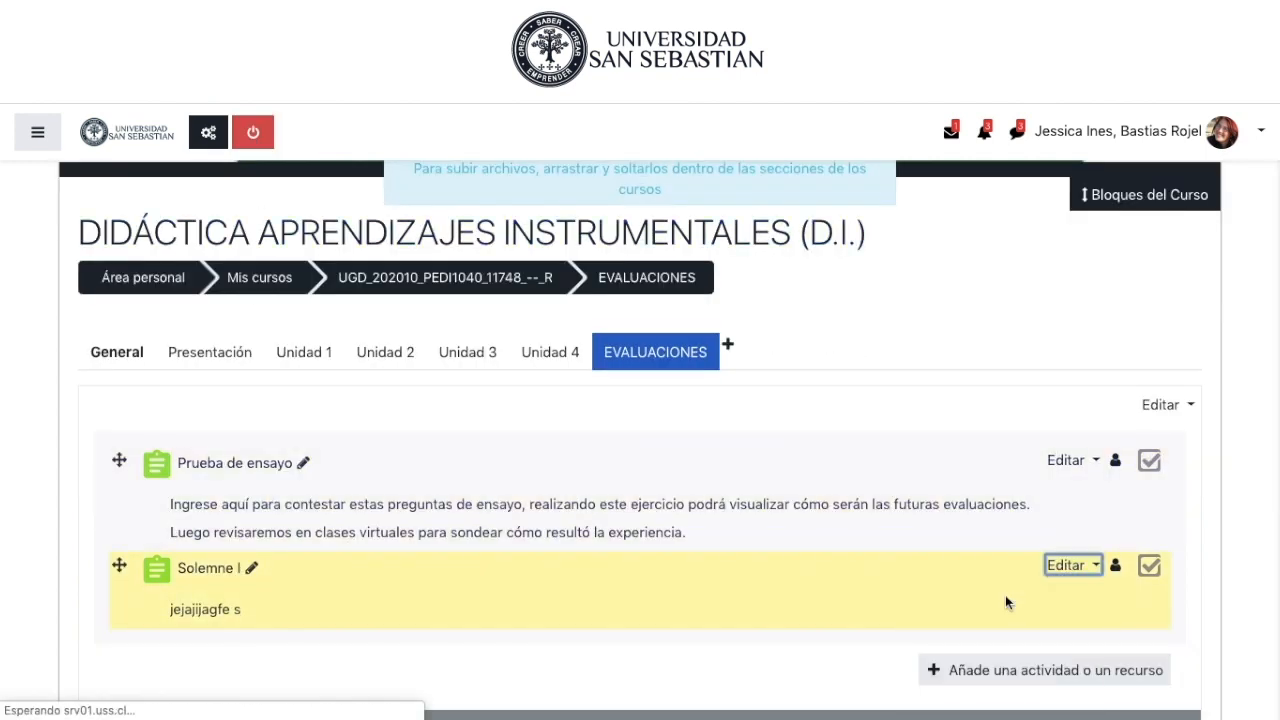
scroll(823, 631, "down", 5)
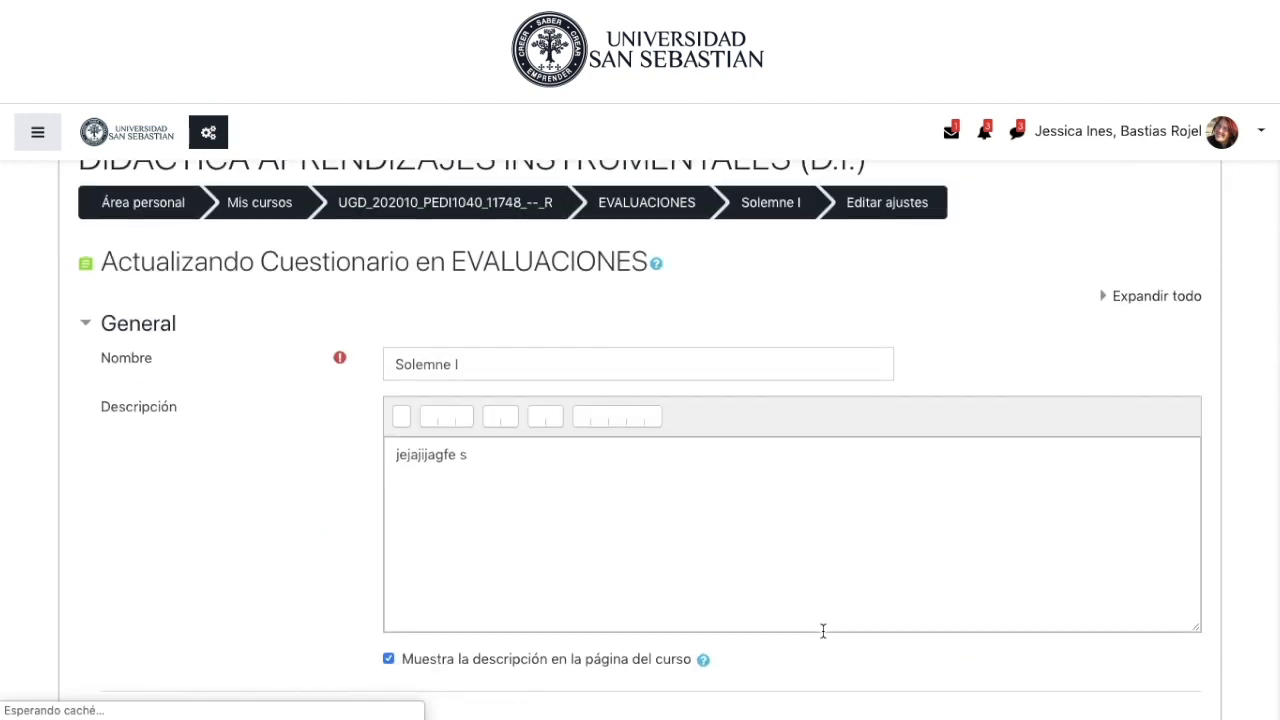
Expand Temporalización and check the opening and closing dates and the time limit of Solemne I.
scroll(823, 631, "down", 3)
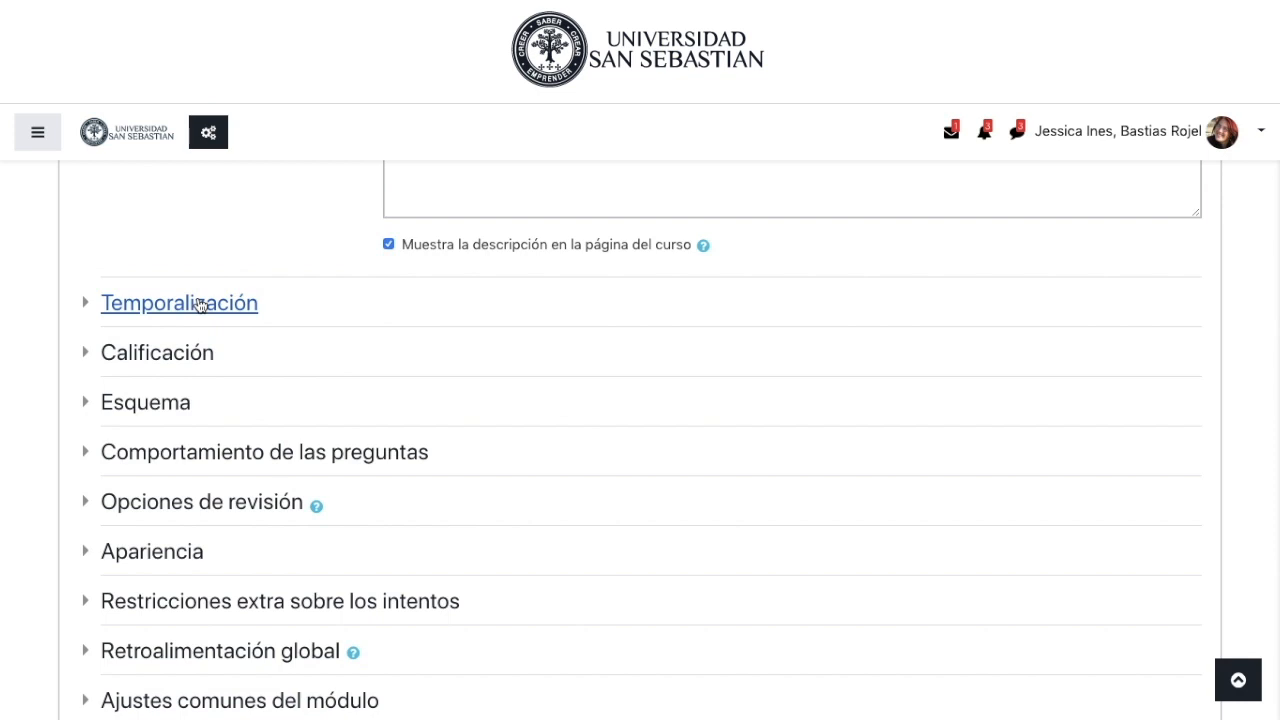
left_click(200, 304)
scroll(163, 516, "down", 1)
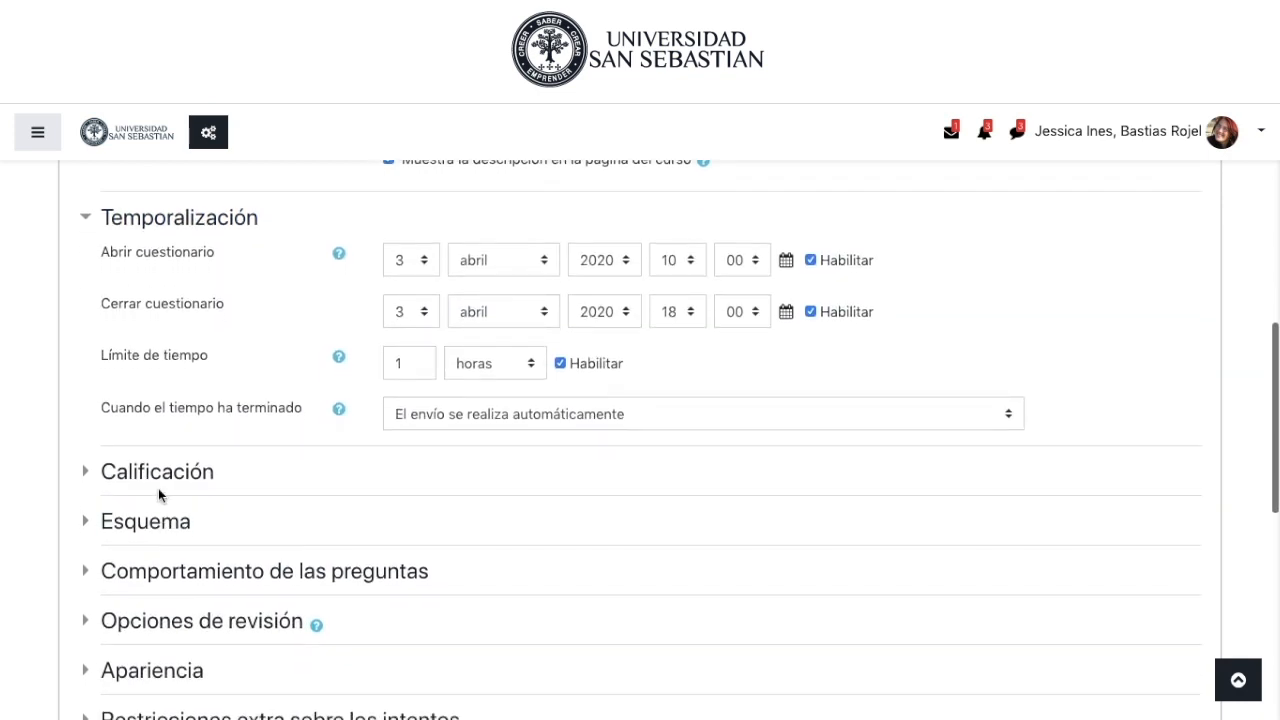
scroll(163, 516, "down", 1)
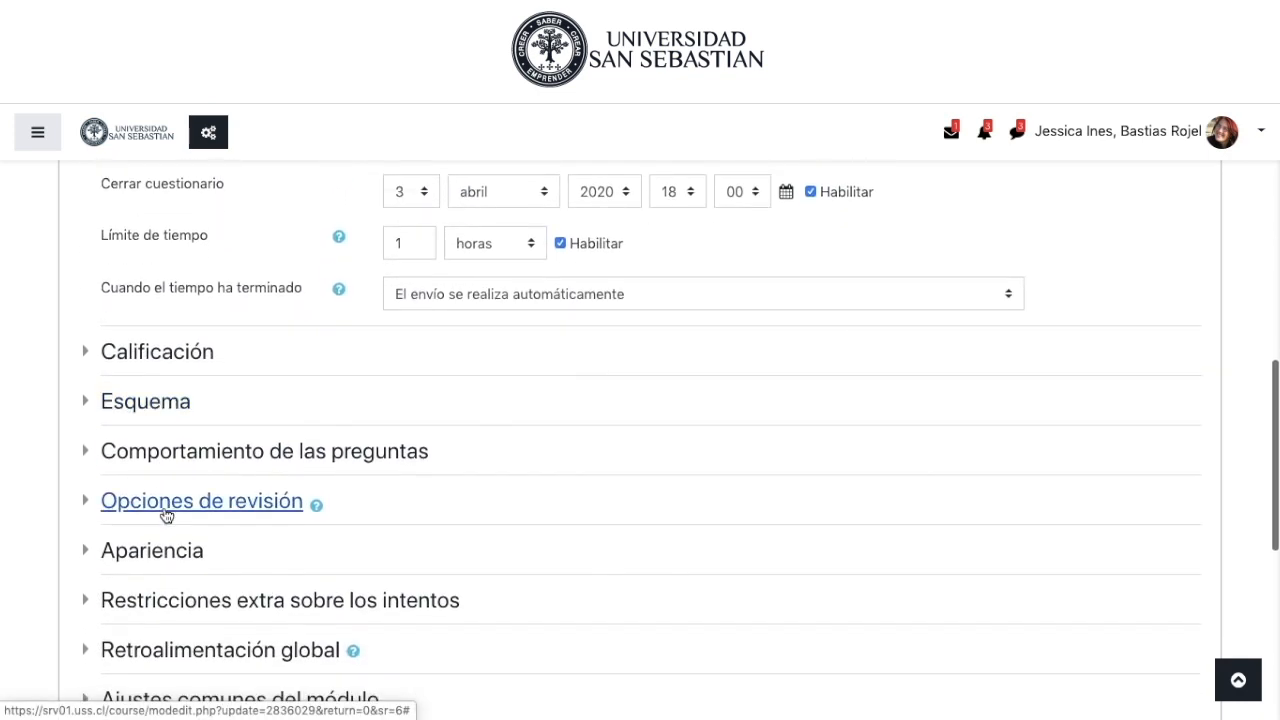
In the review options, disable El intento, Puntos and Retroalimentación global immediately after each attempt, and El intento and Retroalimentación global while the quiz is open.
left_click(165, 514)
scroll(322, 516, "down", 2)
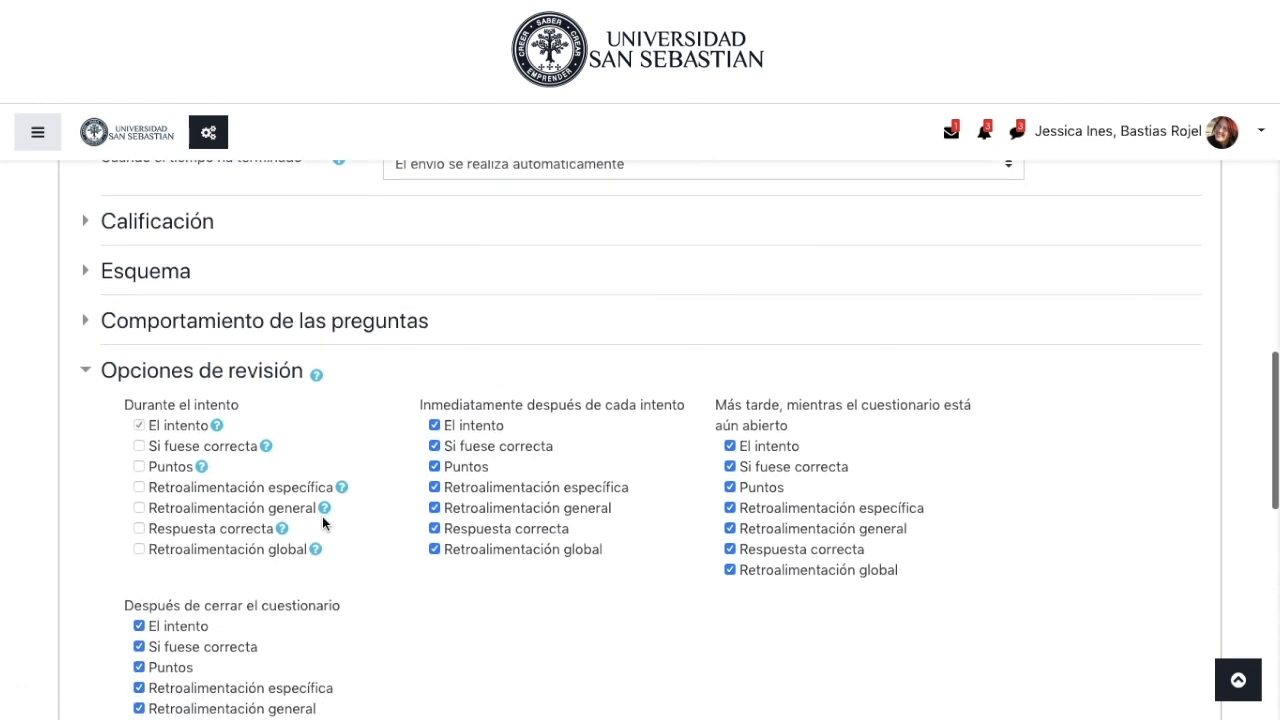
left_click(434, 425)
left_click(434, 466)
left_click(434, 549)
left_click(729, 446)
left_click(730, 570)
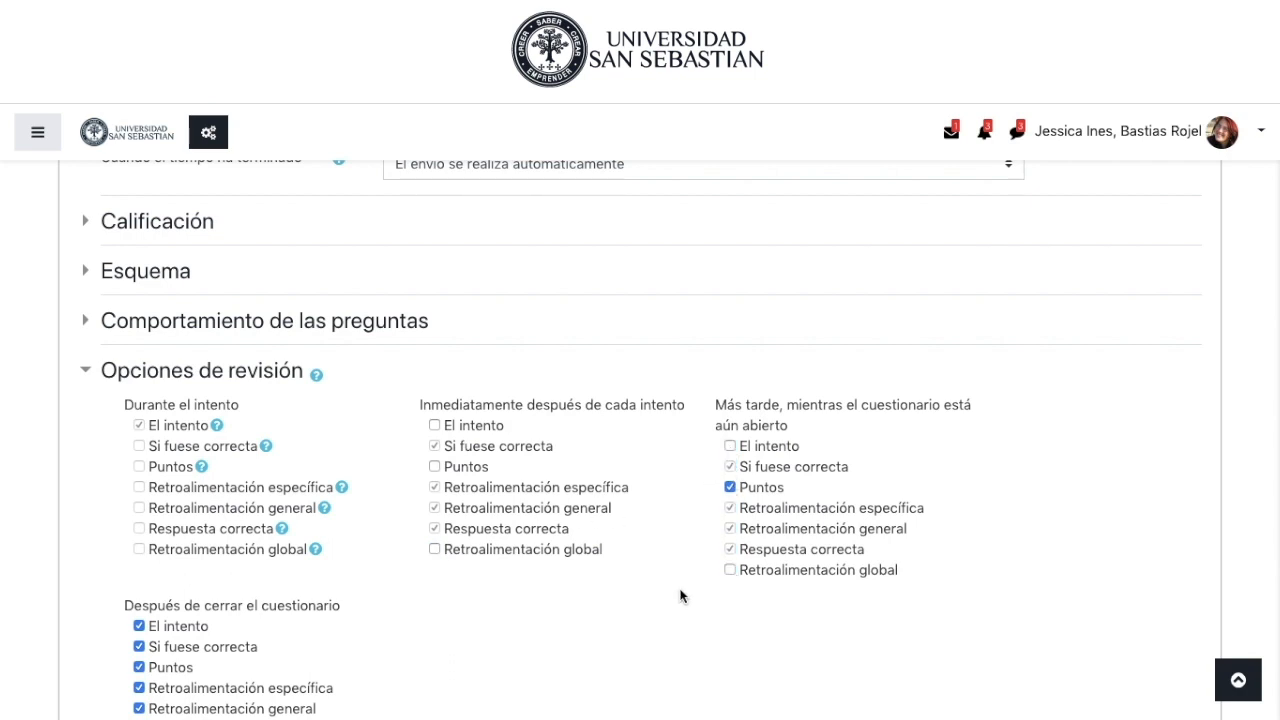
Disable El intento and Retroalimentación global after the quiz closes, and Puntos while the quiz is still open.
scroll(642, 606, "down", 3)
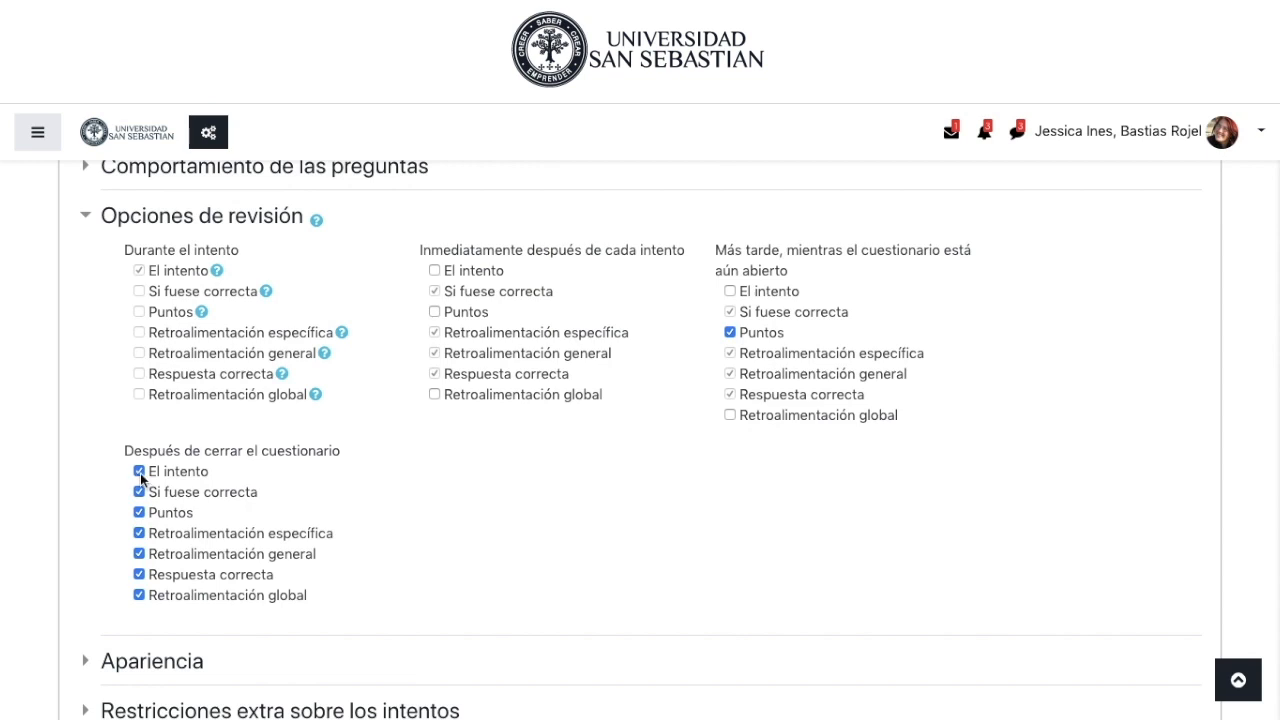
left_click(140, 469)
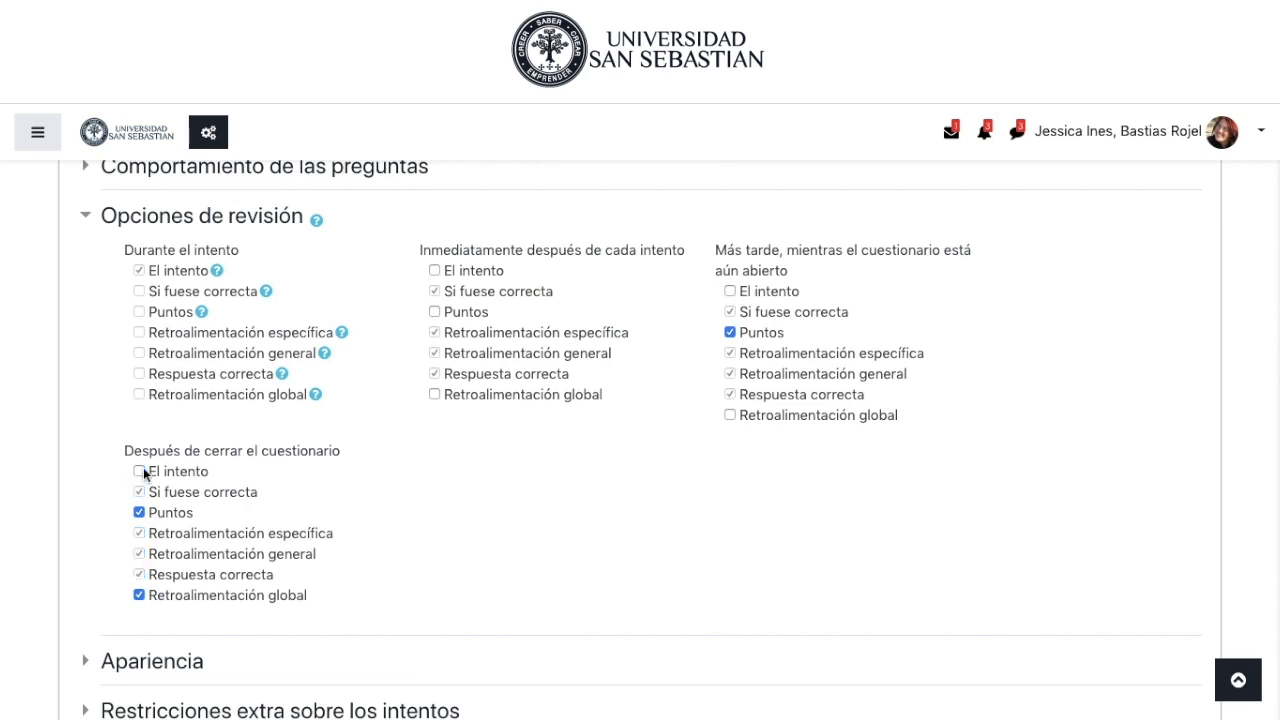
left_click(140, 595)
left_click(731, 333)
Check the Solemne I review options once more, then save the changes and return to the course.
scroll(424, 483, "down", 2)
scroll(424, 485, "down", 6)
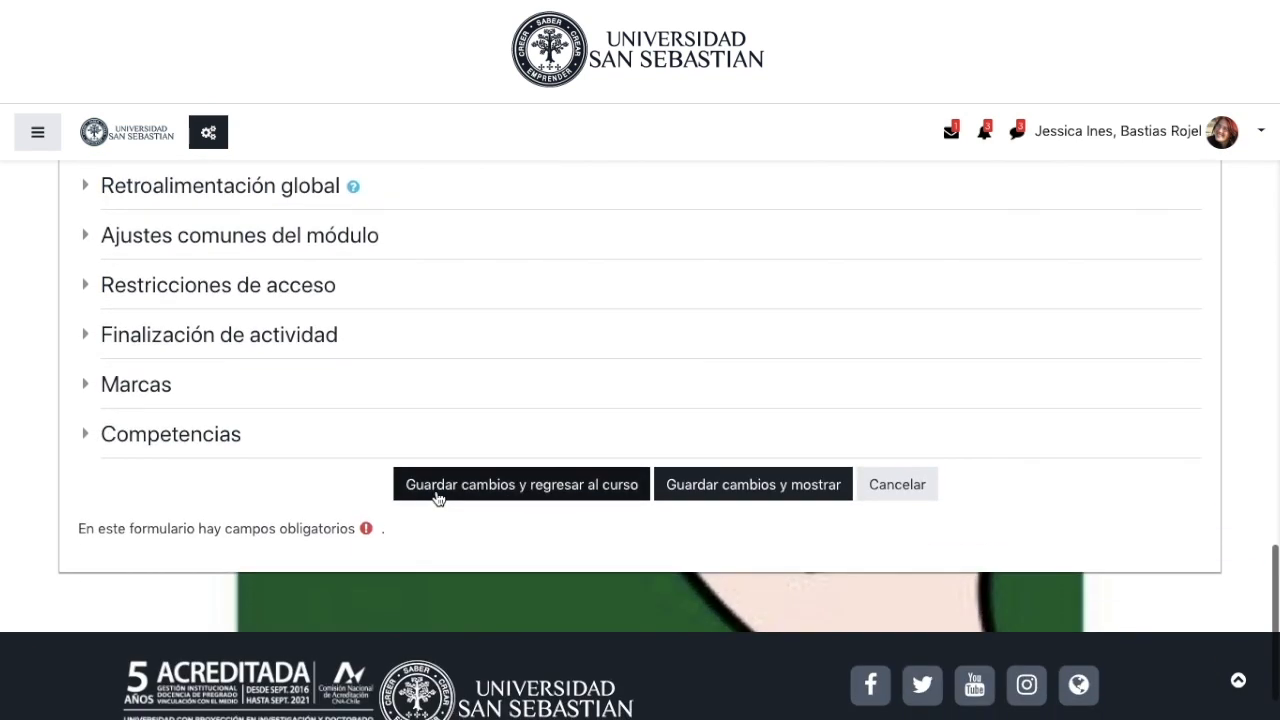
scroll(437, 494, "up", 2)
scroll(437, 494, "up", 5)
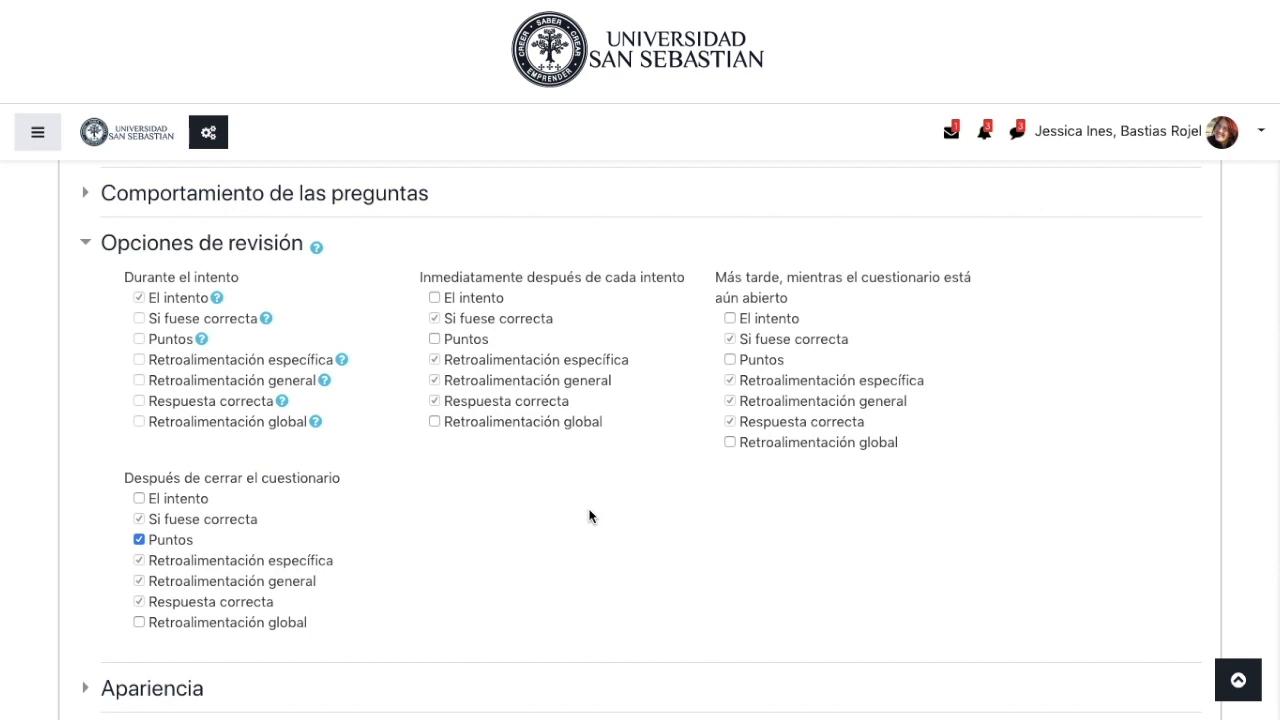
scroll(589, 516, "down", 4)
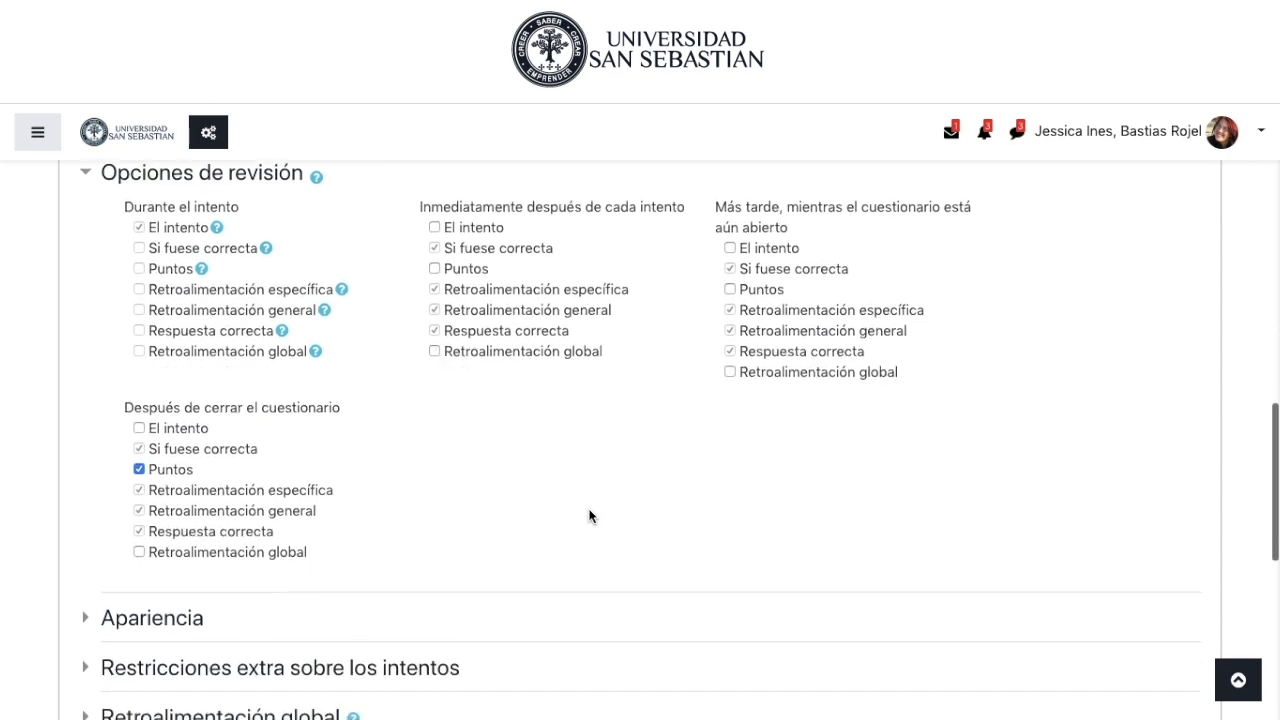
scroll(589, 516, "down", 5)
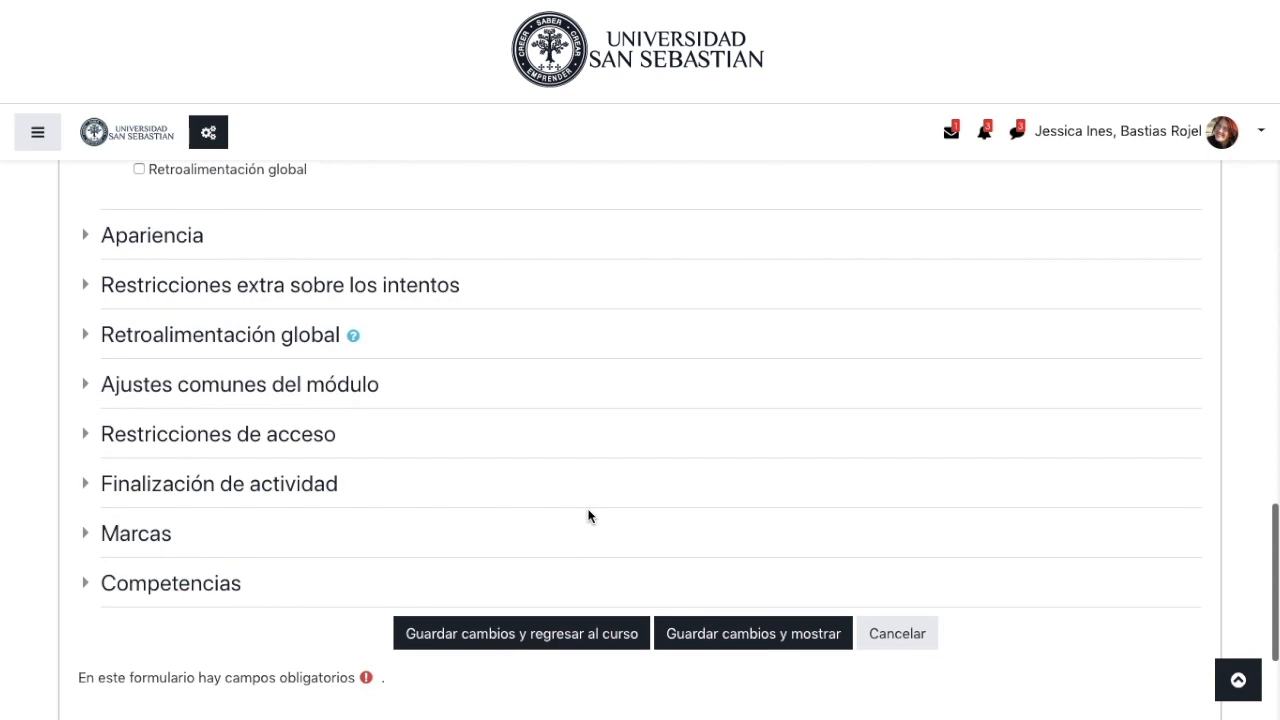
left_click(589, 640)
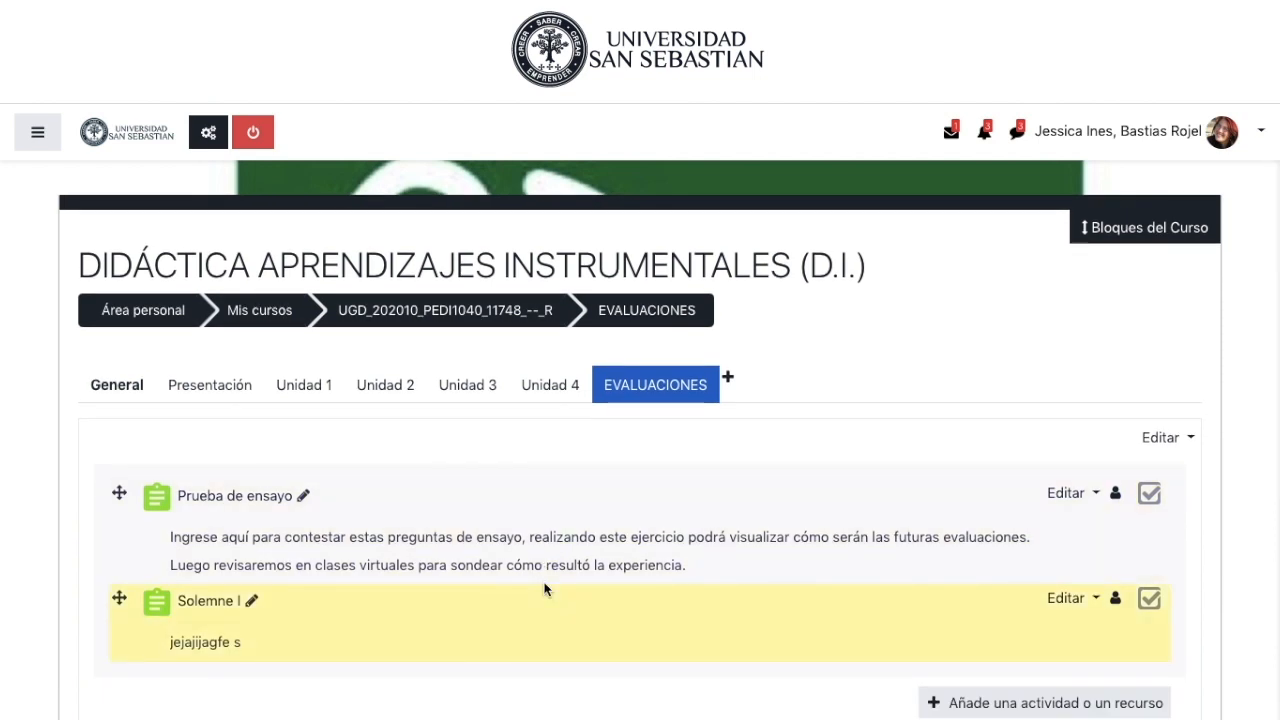
Turn off course editing and view the quizzes in the EVALUACIONES section.
scroll(545, 589, "down", 1)
scroll(545, 589, "up", 1)
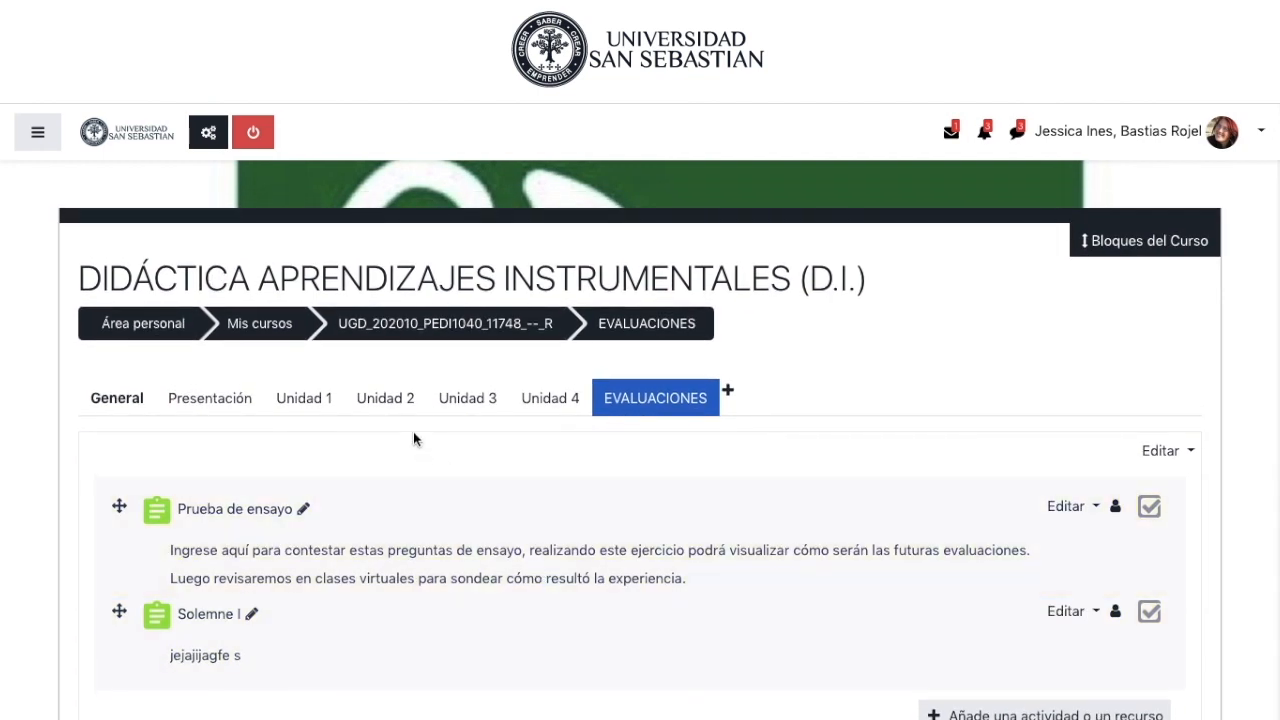
left_click(254, 138)
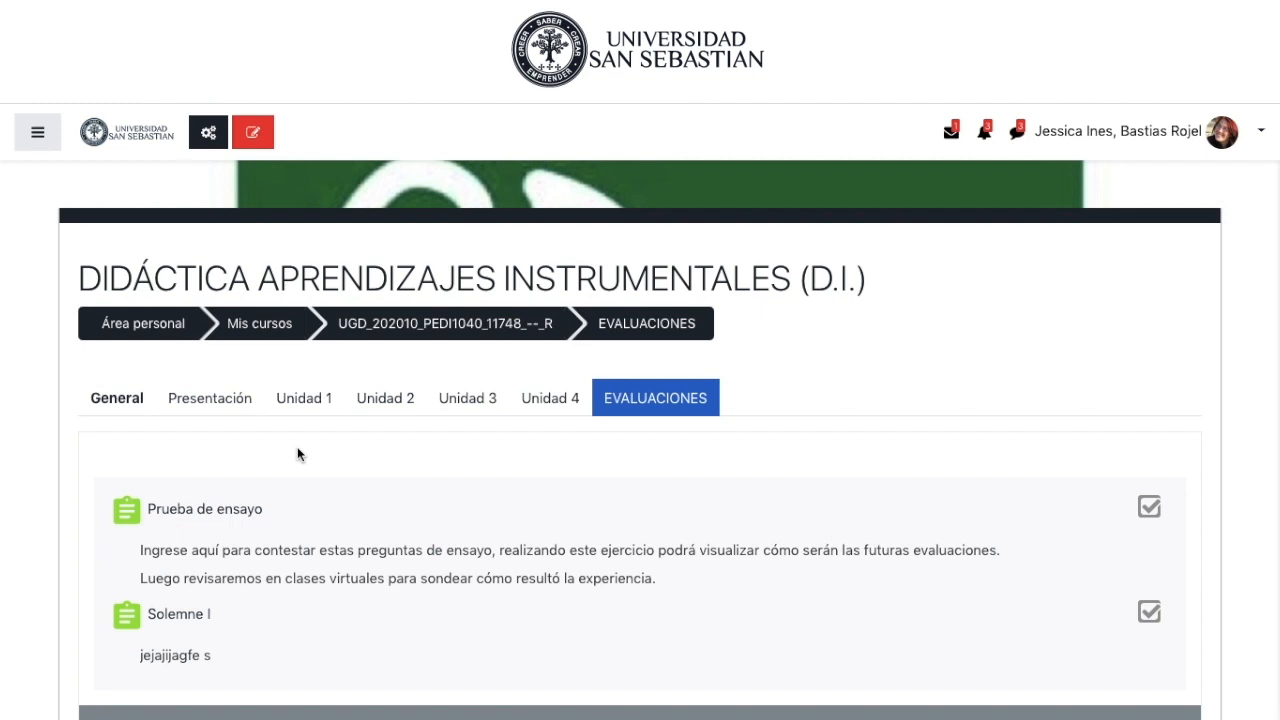
scroll(399, 470, "down", 1)
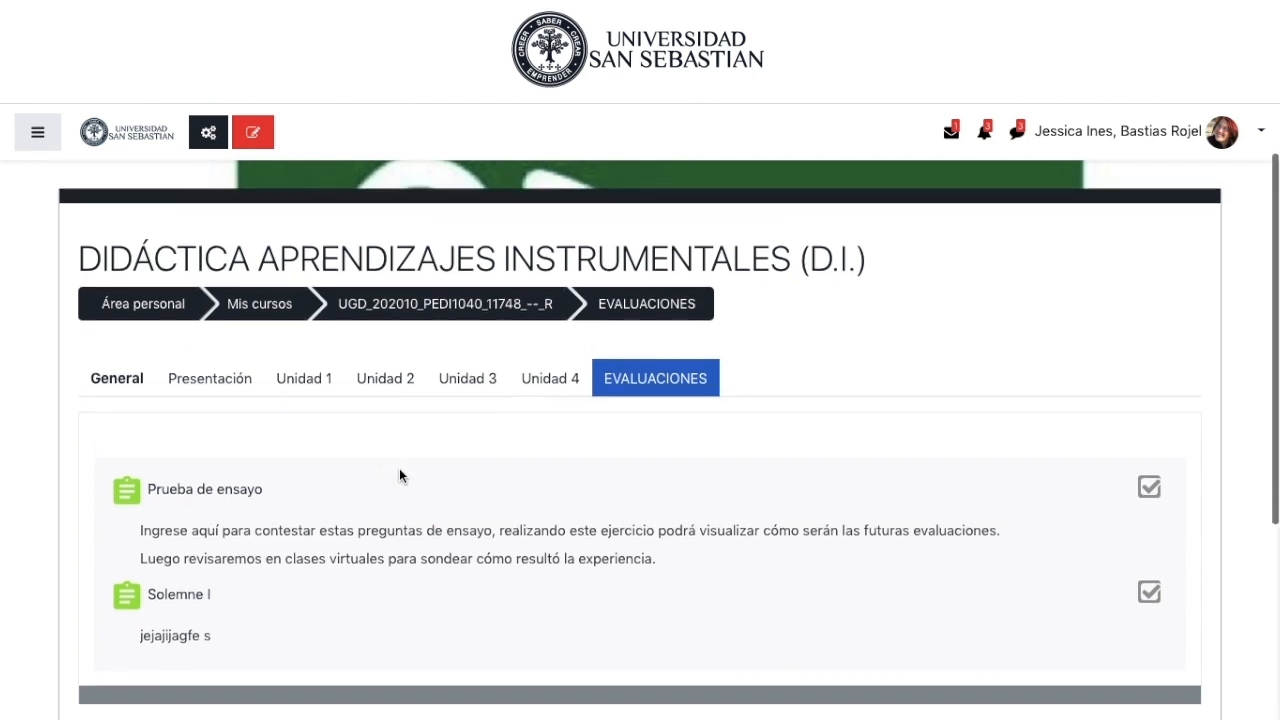
scroll(399, 475, "up", 2)
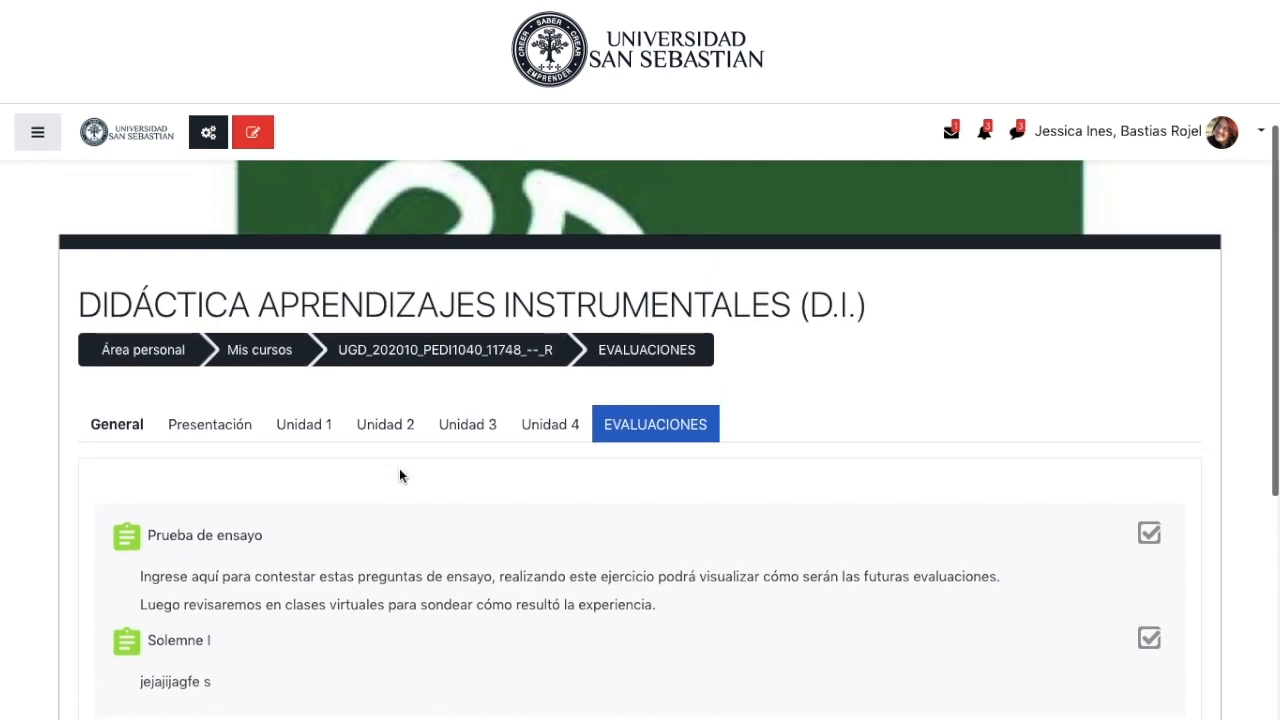
scroll(399, 475, "down", 1)
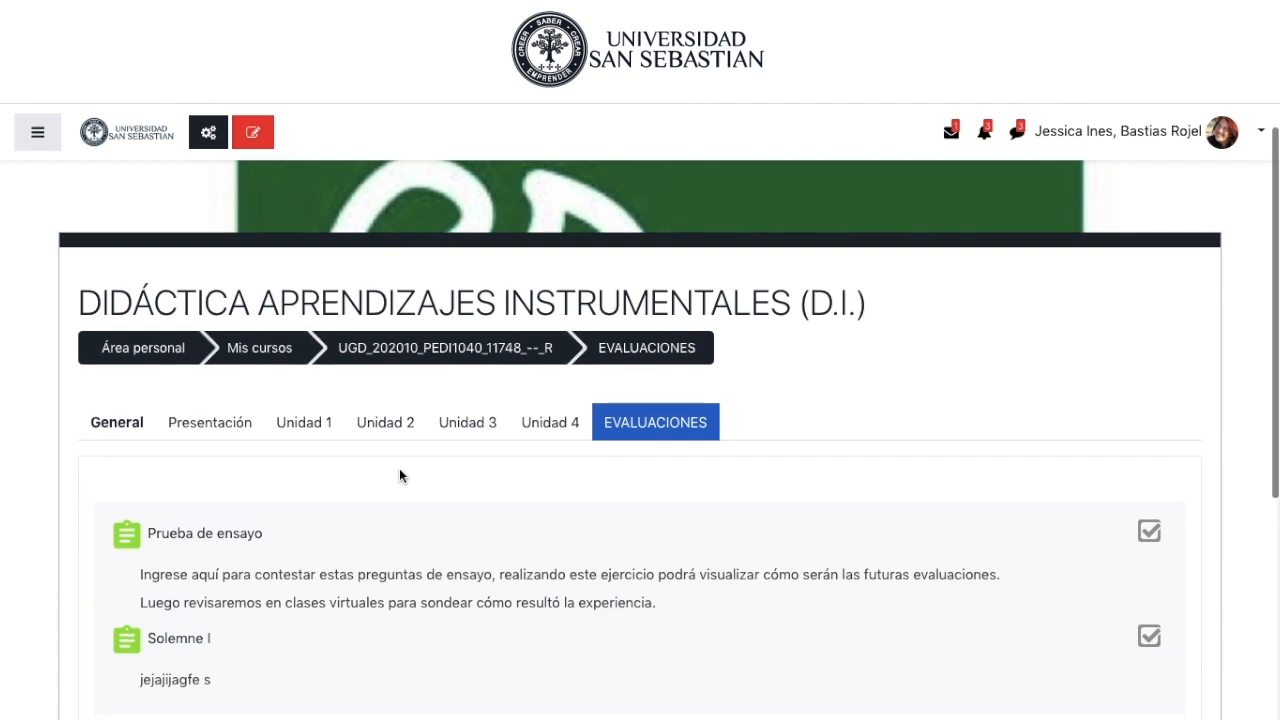